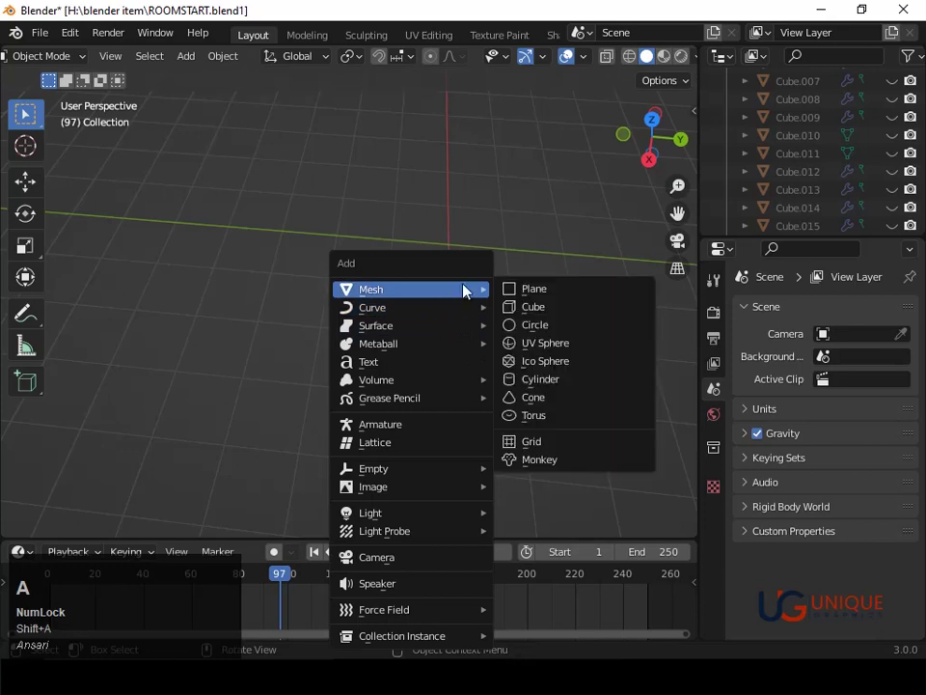
Add a mesh circle with 8 vertices
click(521, 328)
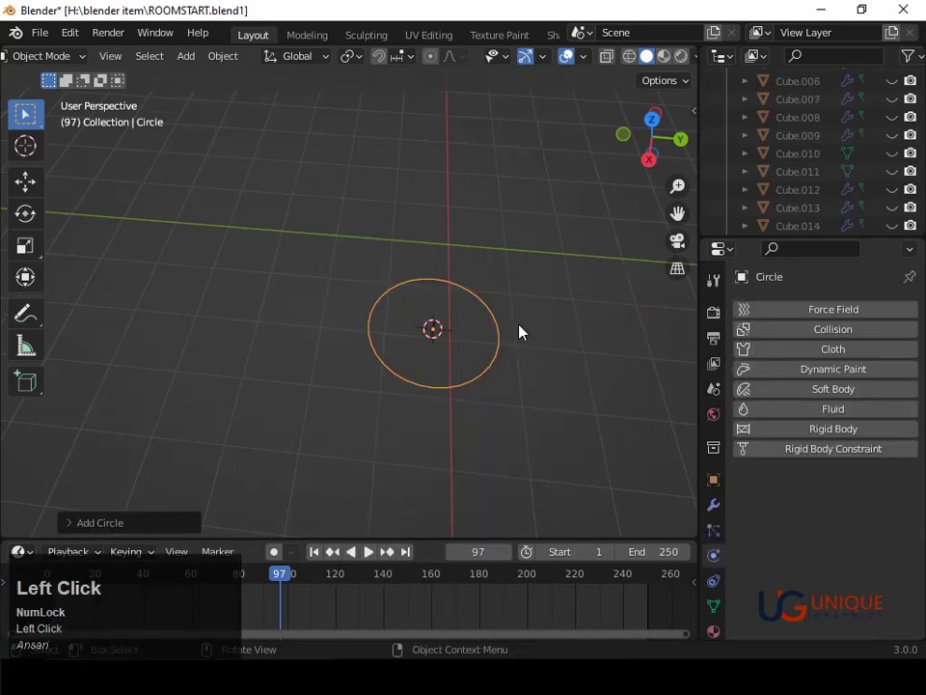
click(141, 519)
click(245, 328)
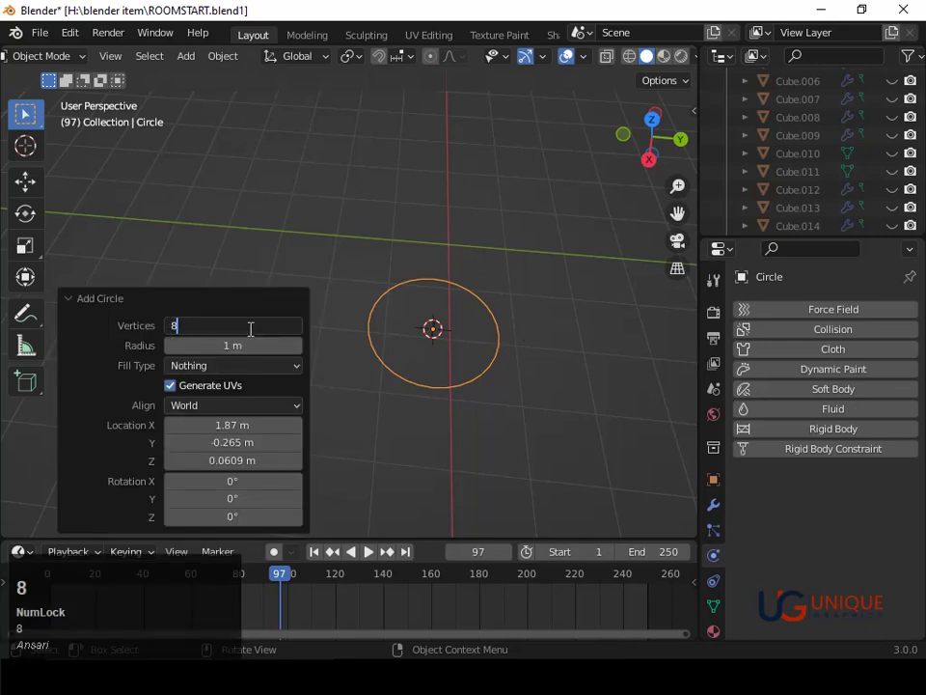
key(Return)
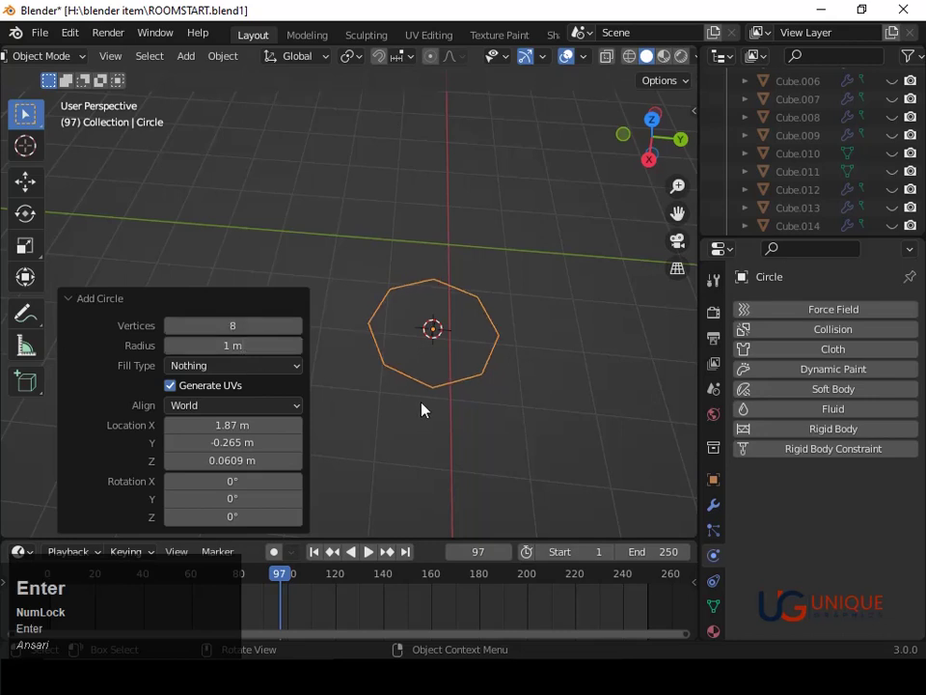
key(Tab)
key(2)
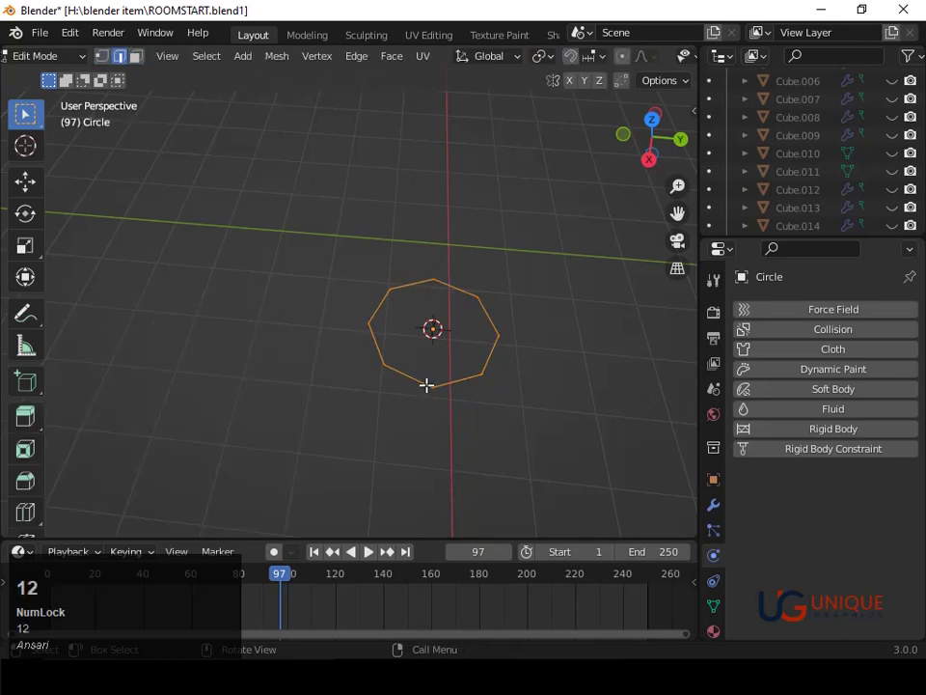
middle_drag(427, 384, 605, 188)
drag(657, 144, 654, 145)
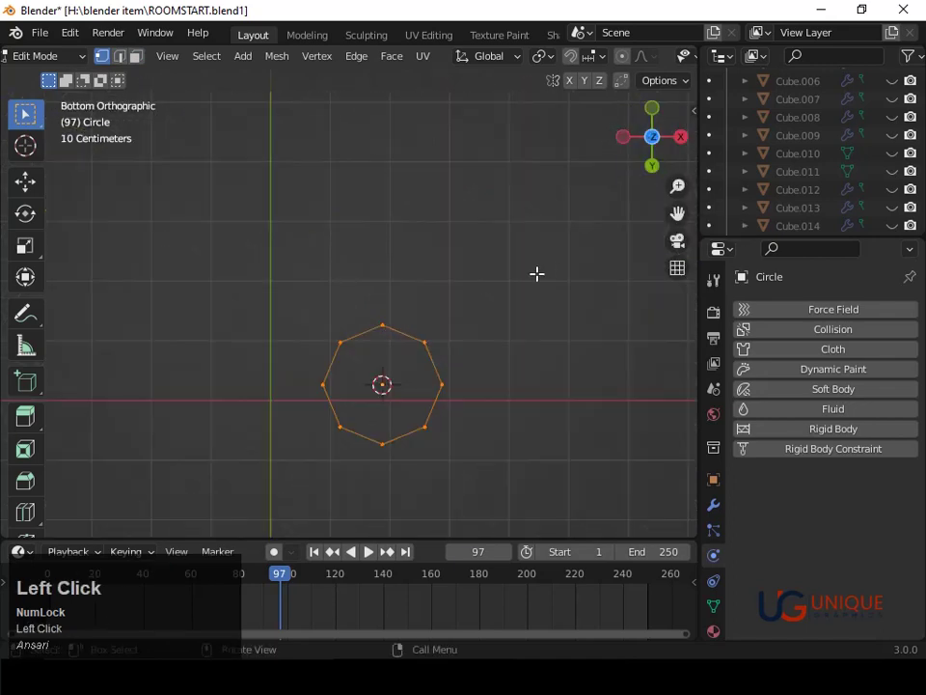
click(443, 385)
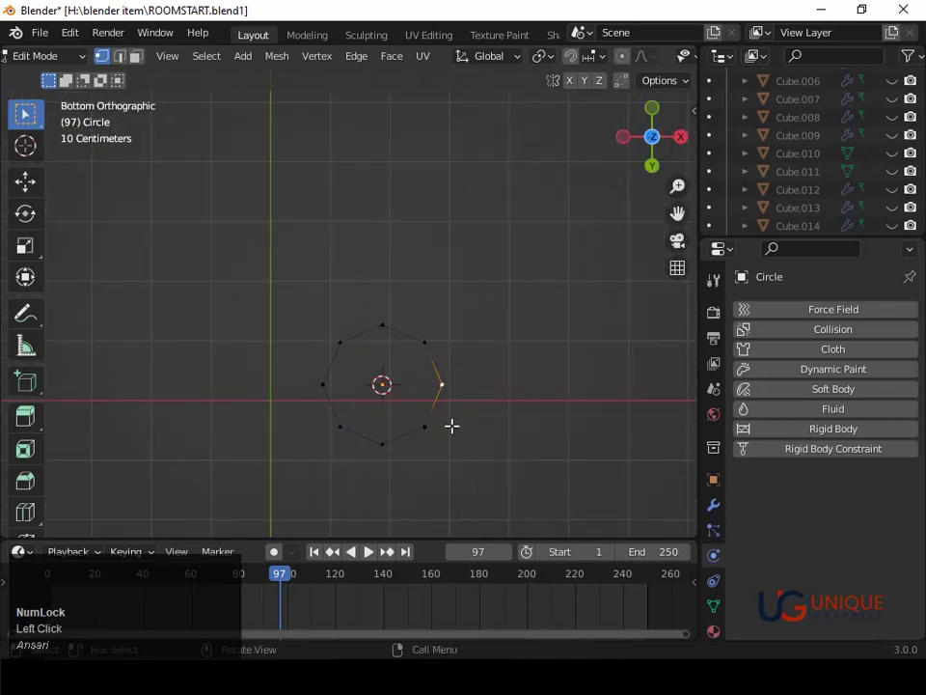
click(495, 418)
key(a)
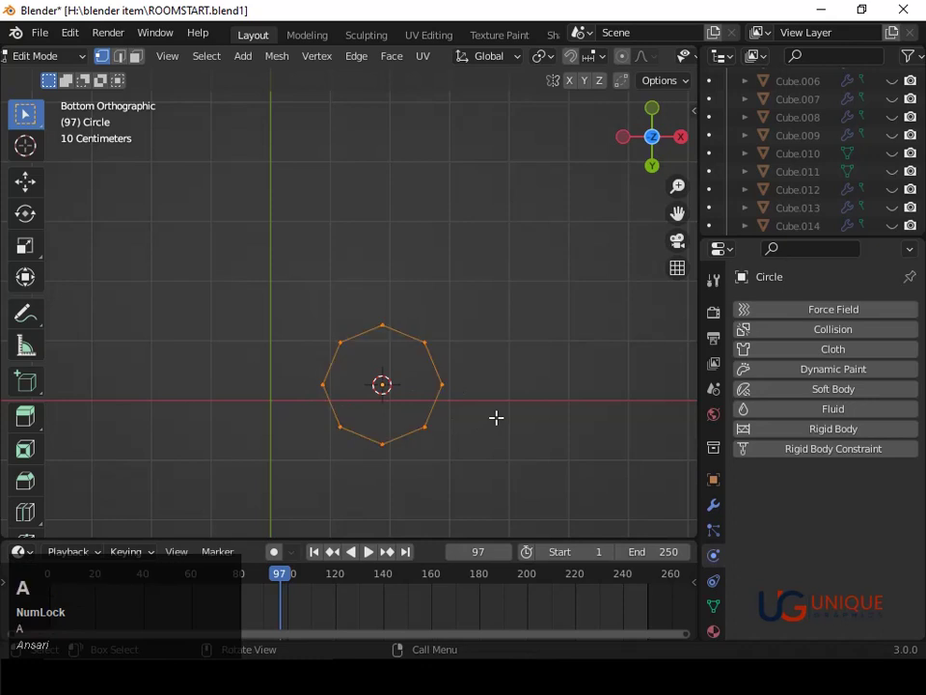
key(Tab)
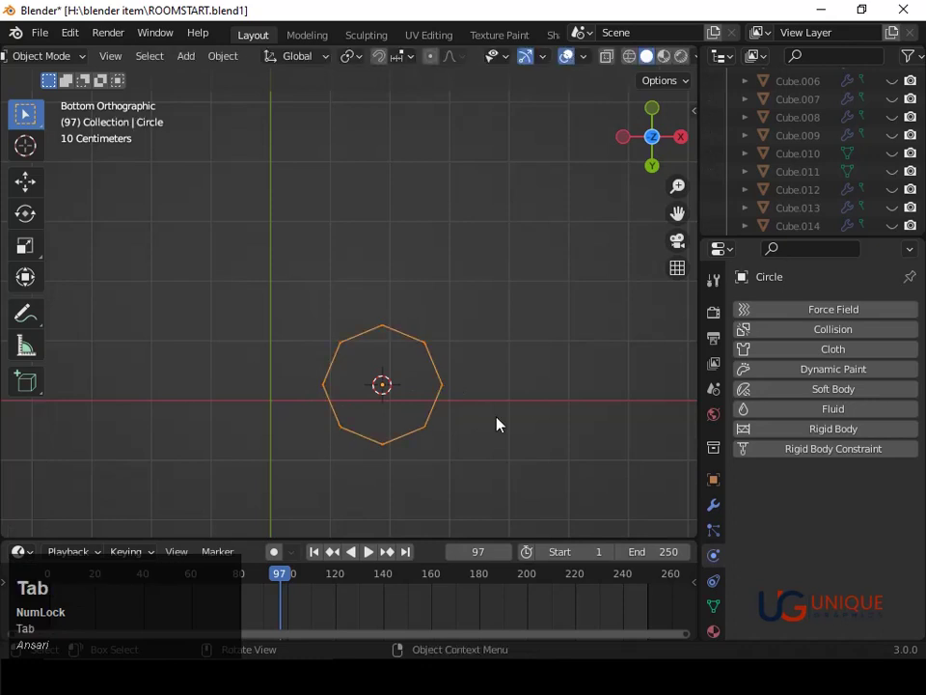
Scale the octagonal circle along the Y axis by a factor of about 1.81
key(s)
key(z)
key(x)
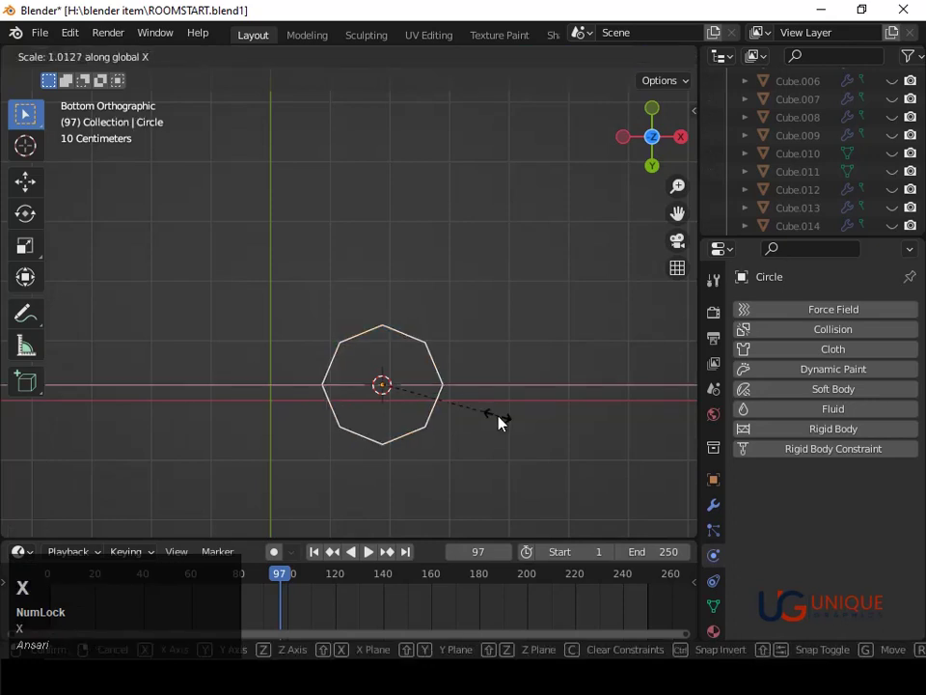
key(y)
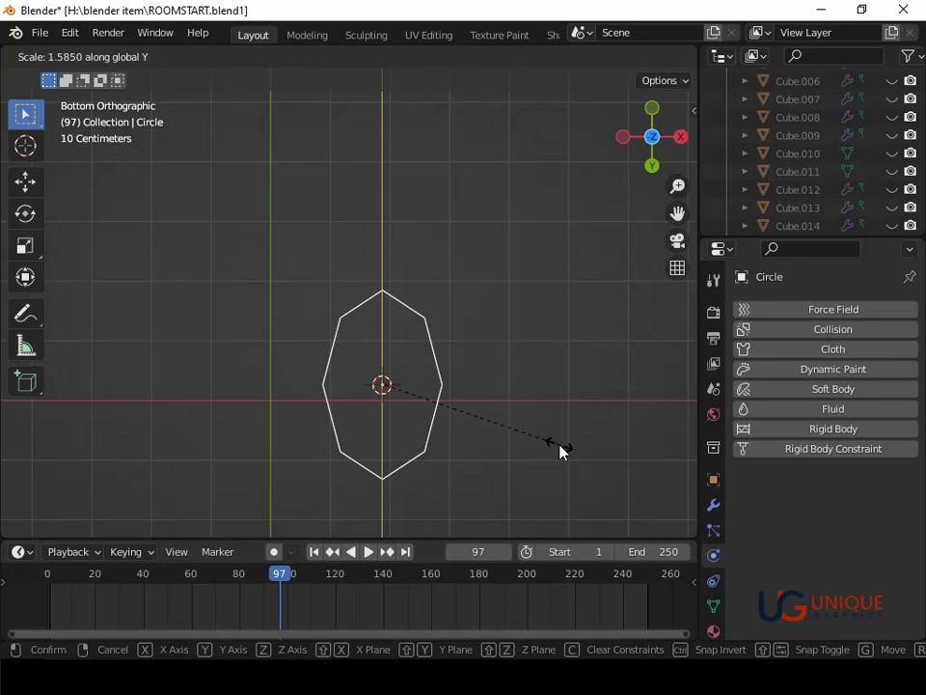
click(585, 459)
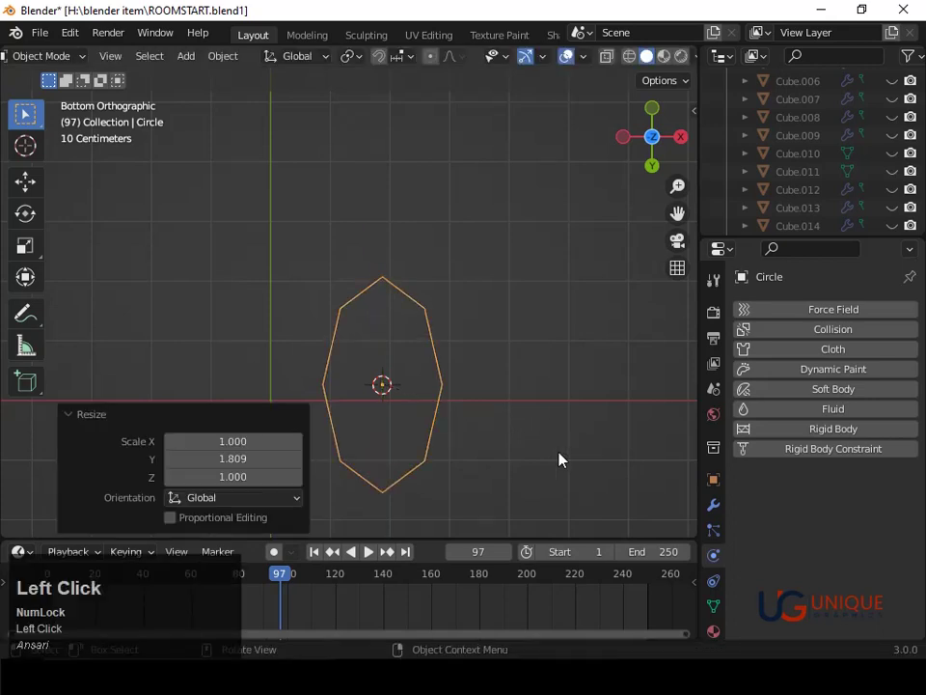
Extrude all edges of the stretched outline about -0.49 m along Z to form a band
middle_drag(559, 460, 473, 349)
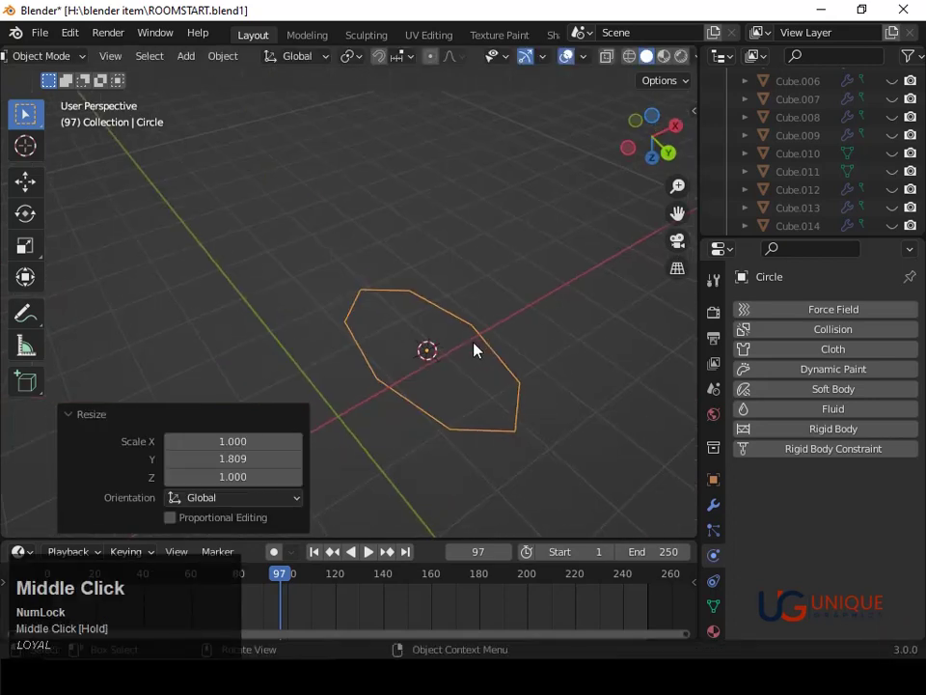
key(Tab)
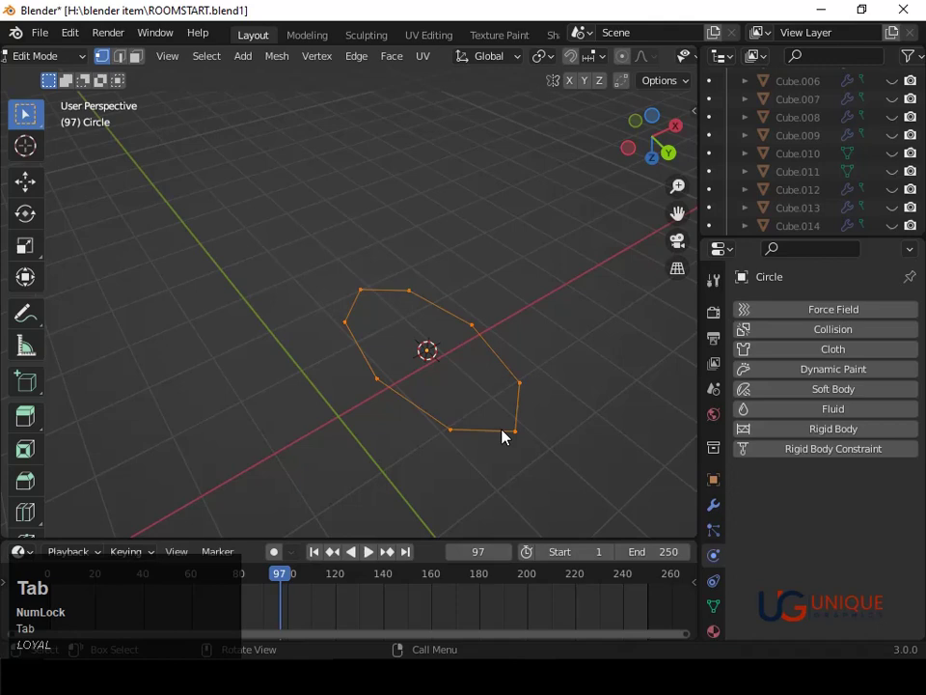
key(alt+e)
click(502, 430)
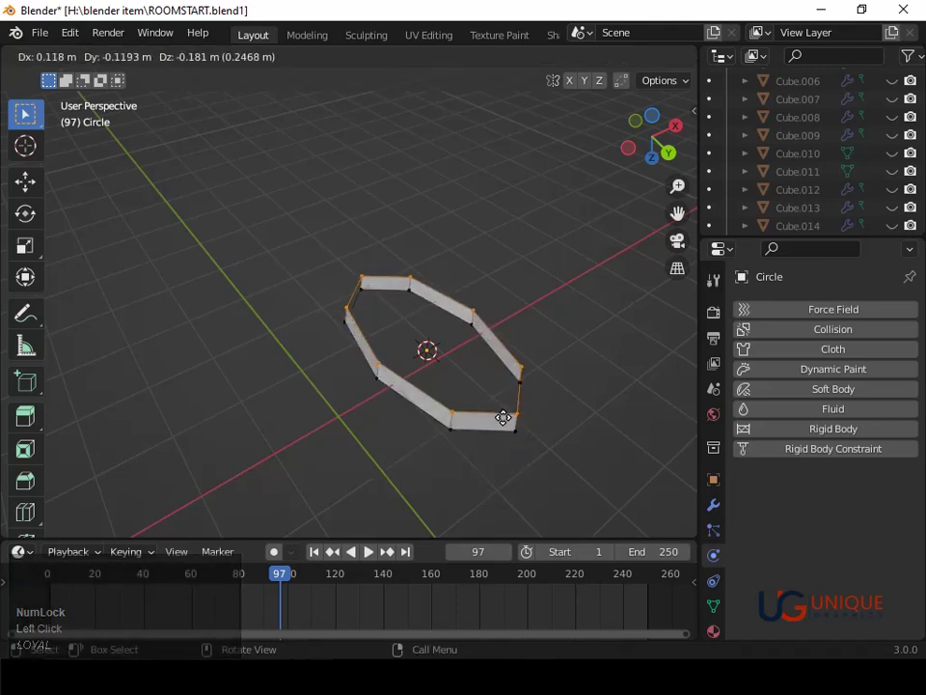
key(z)
middle_click(496, 443)
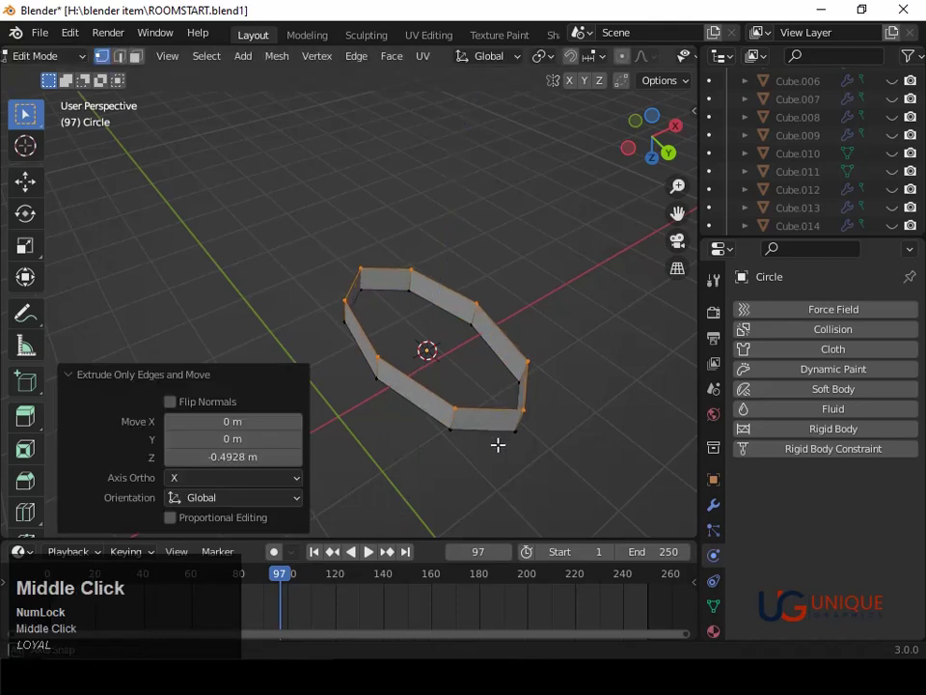
Move the extruded edge ring a further distance of about -0.1 m along Z to widen the band
click(652, 157)
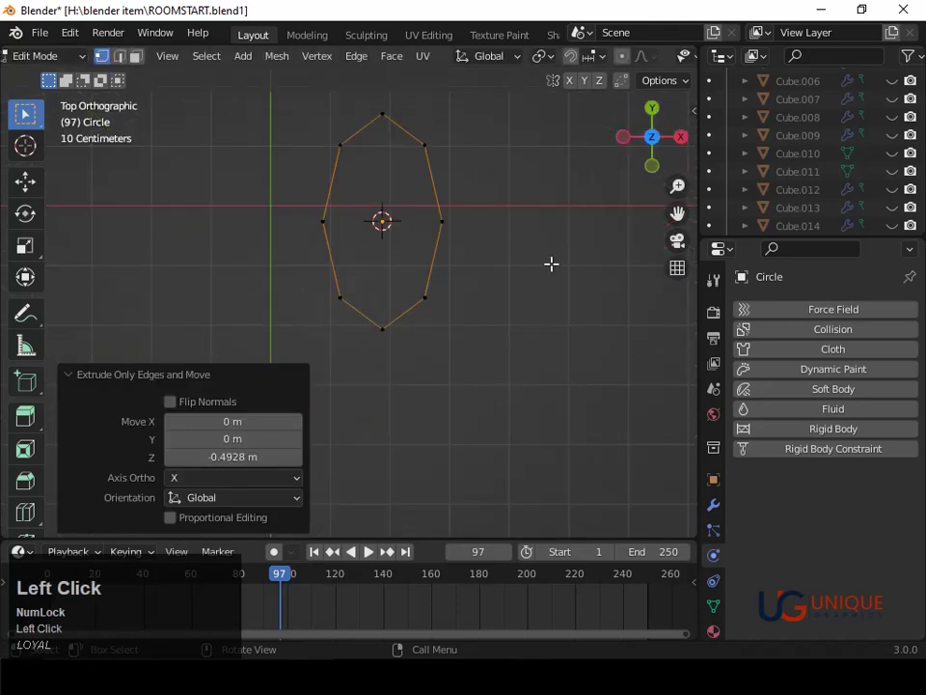
scroll(548, 270, up, 2)
middle_drag(548, 270, 486, 490)
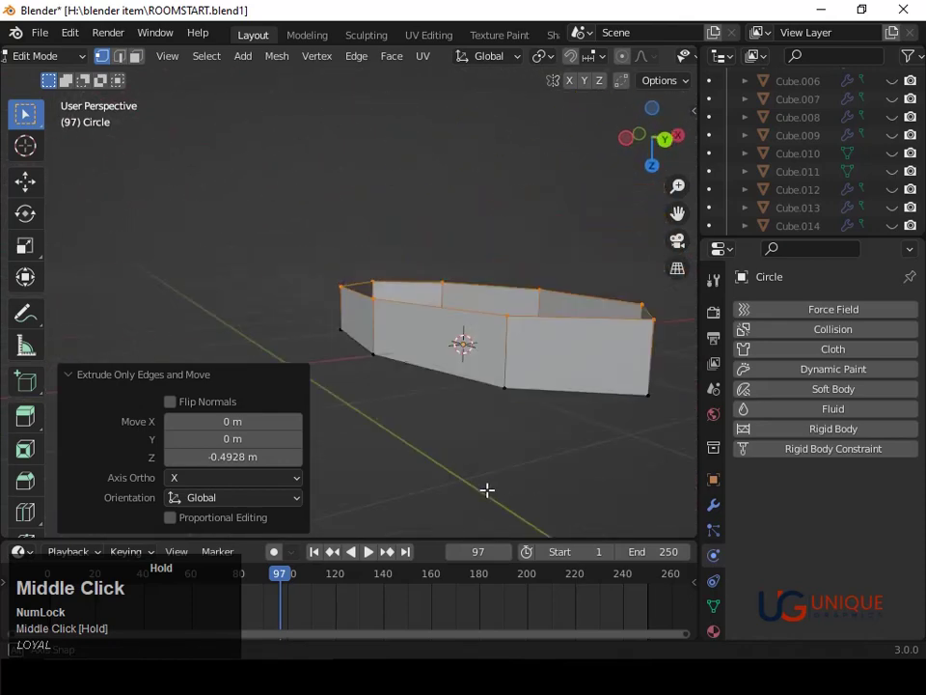
scroll(508, 452, down, 4)
middle_click(523, 438)
key(g)
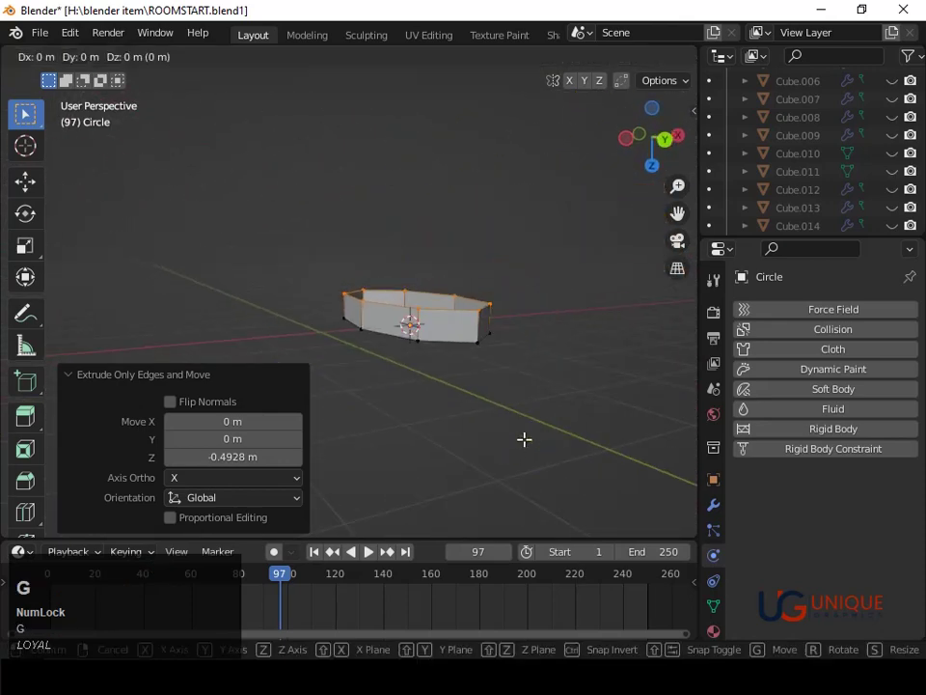
key(x)
key(z)
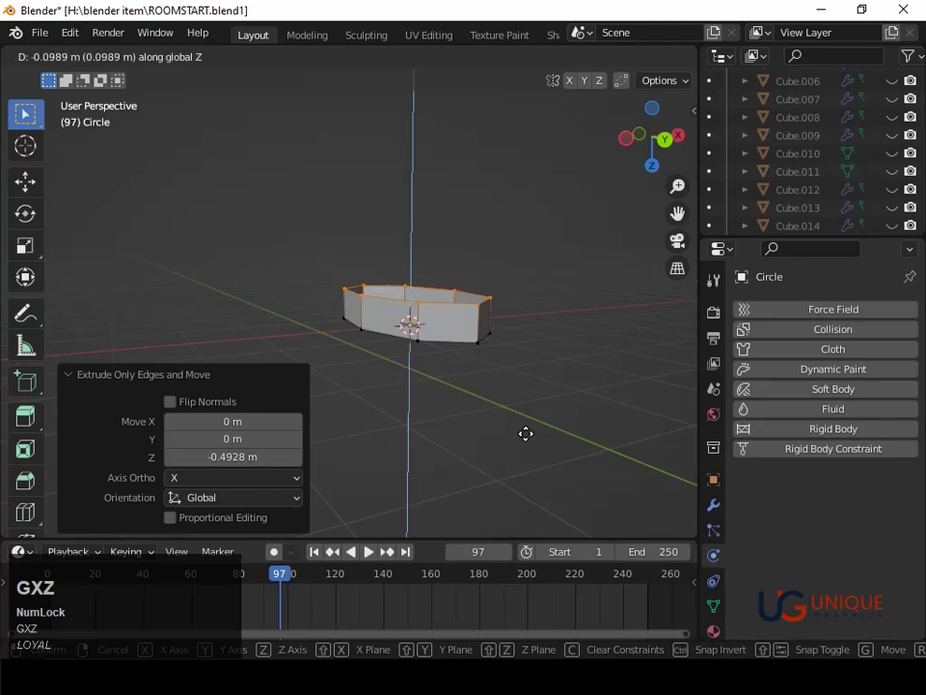
click(526, 434)
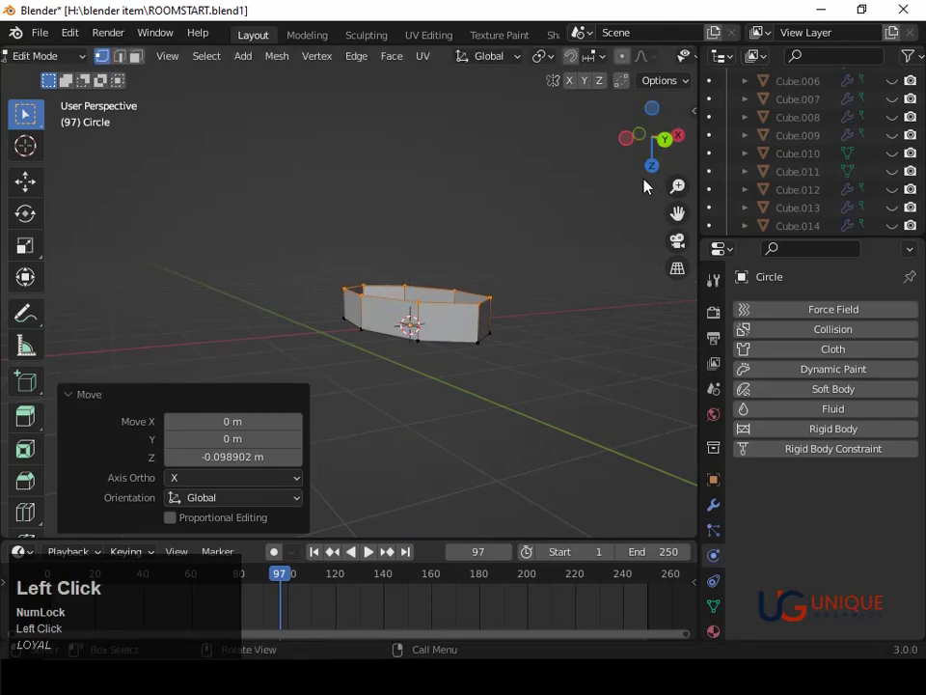
Switch to face selection mode and select one side face of the band
mouse_move(645, 186)
mouse_down()
mouse_move(223, 175)
mouse_move(653, 180)
mouse_up()
scroll(565, 276, down, 2)
middle_drag(565, 277, 366, 275)
scroll(485, 342, down, 1)
scroll(485, 341, up, 1)
click(377, 287)
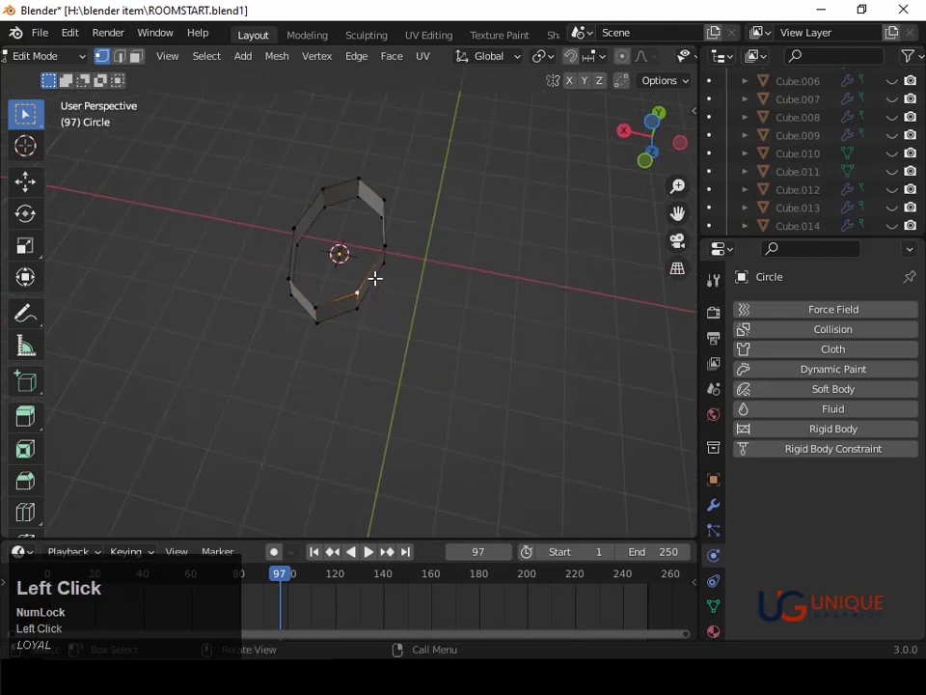
key(2)
key(3)
click(378, 274)
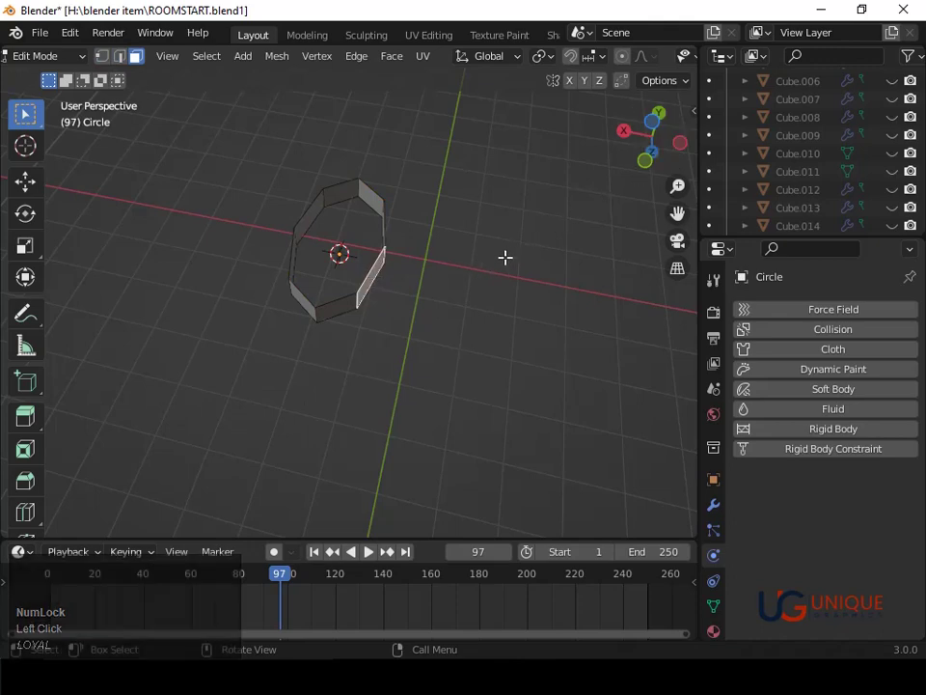
Return to Object Mode and apply a level 3 subdivision to the band
key(Tab)
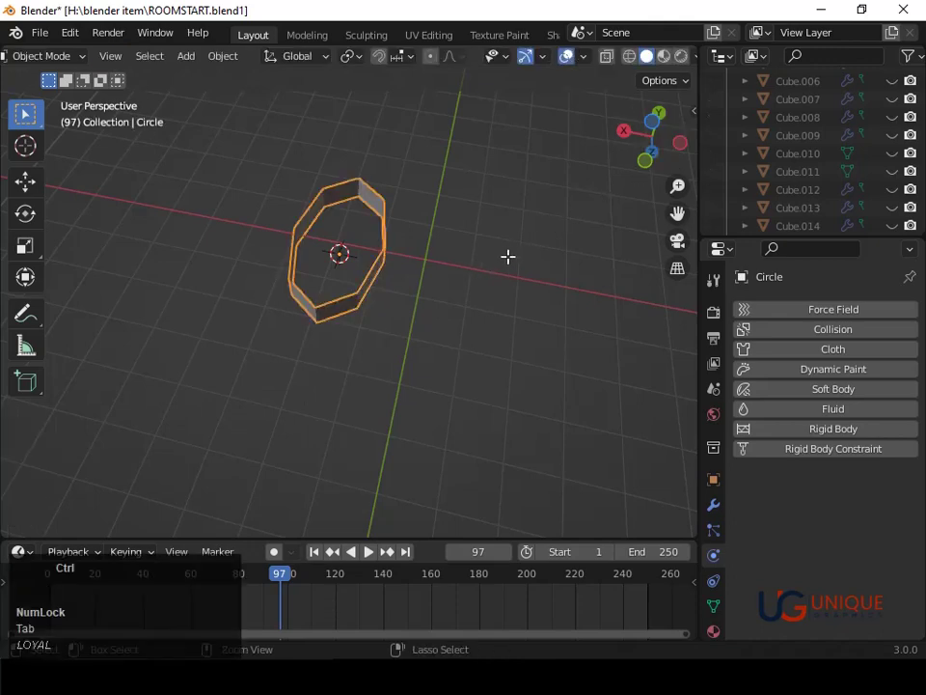
key(ctrl+3)
middle_drag(508, 262, 527, 269)
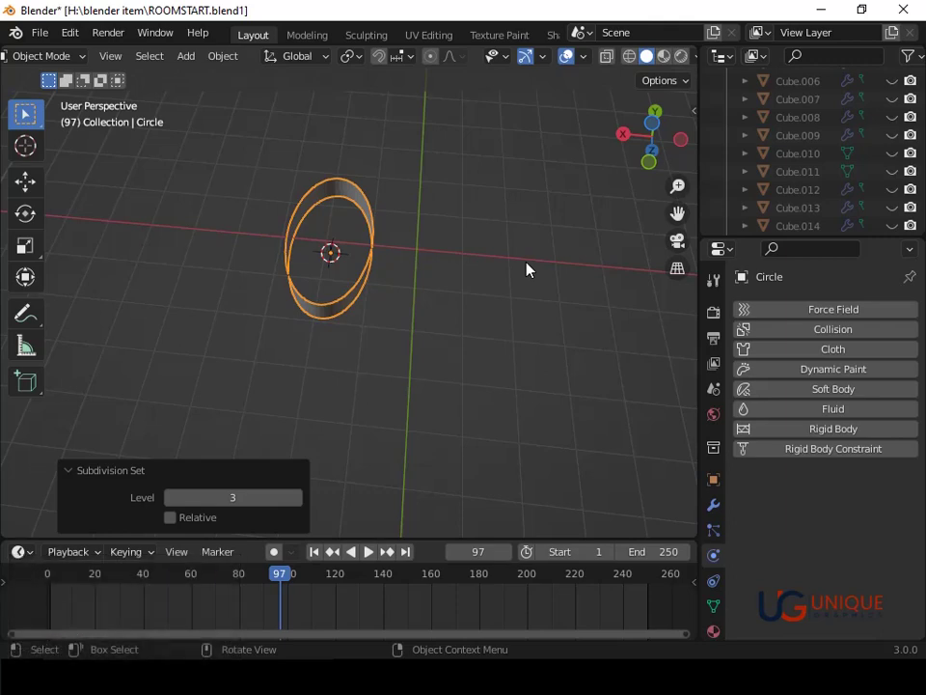
Switch the viewport to wireframe display
click(652, 123)
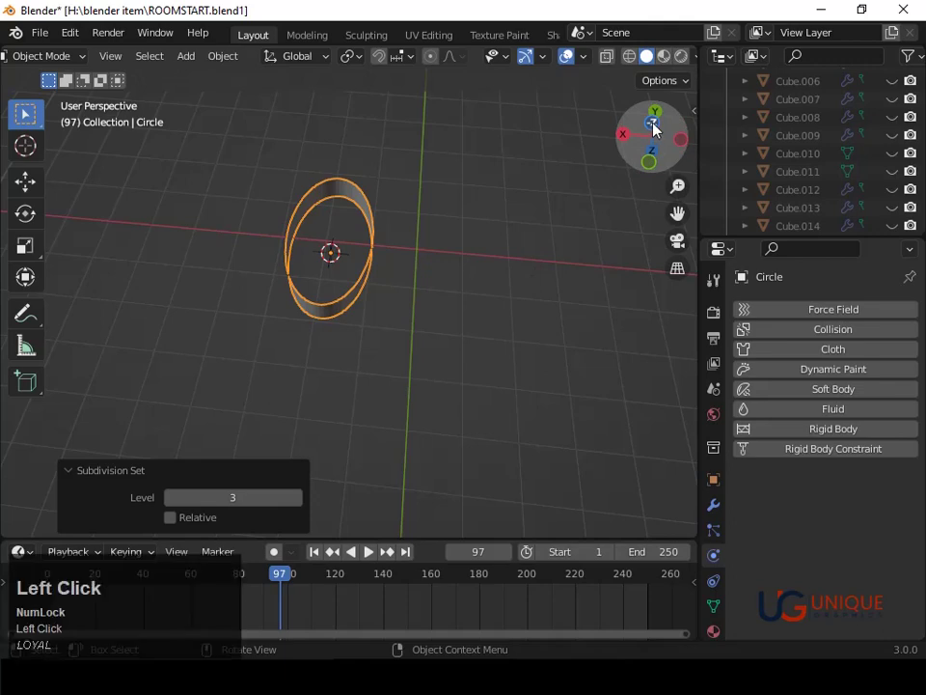
click(650, 137)
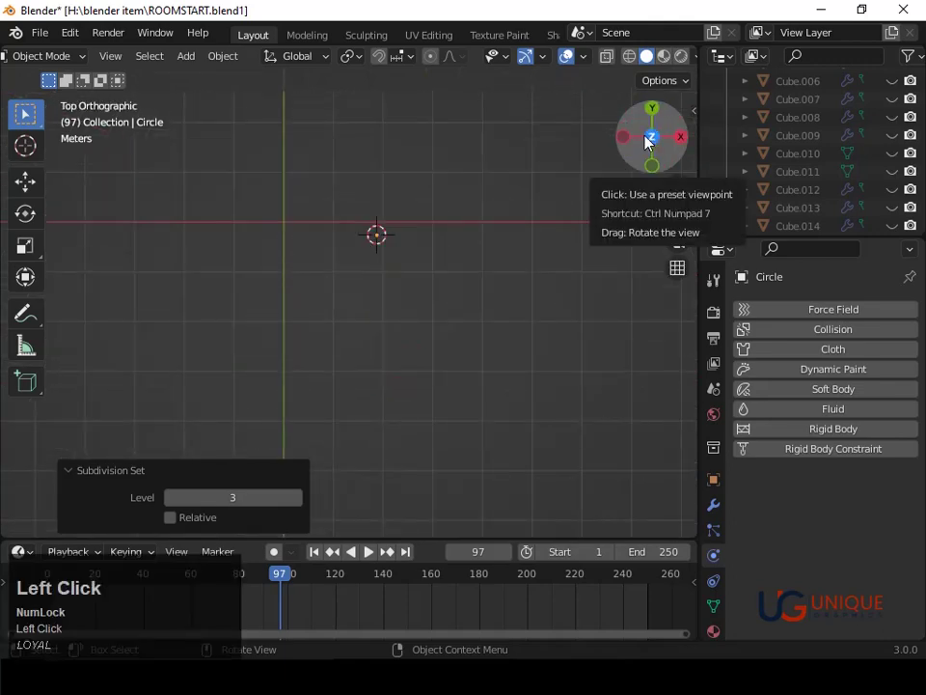
click(652, 137)
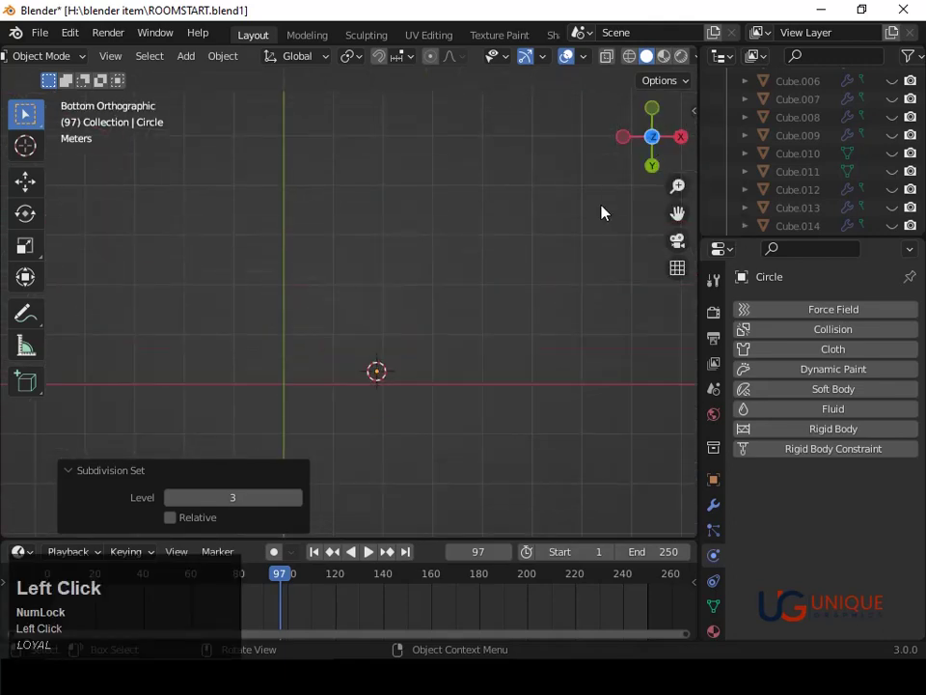
key(shift+z)
middle_drag(598, 222, 385, 274)
scroll(488, 271, up, 1)
middle_drag(488, 271, 423, 345)
Enter Edit Mode on the band and select its complete loop of side faces
click(439, 337)
key(3)
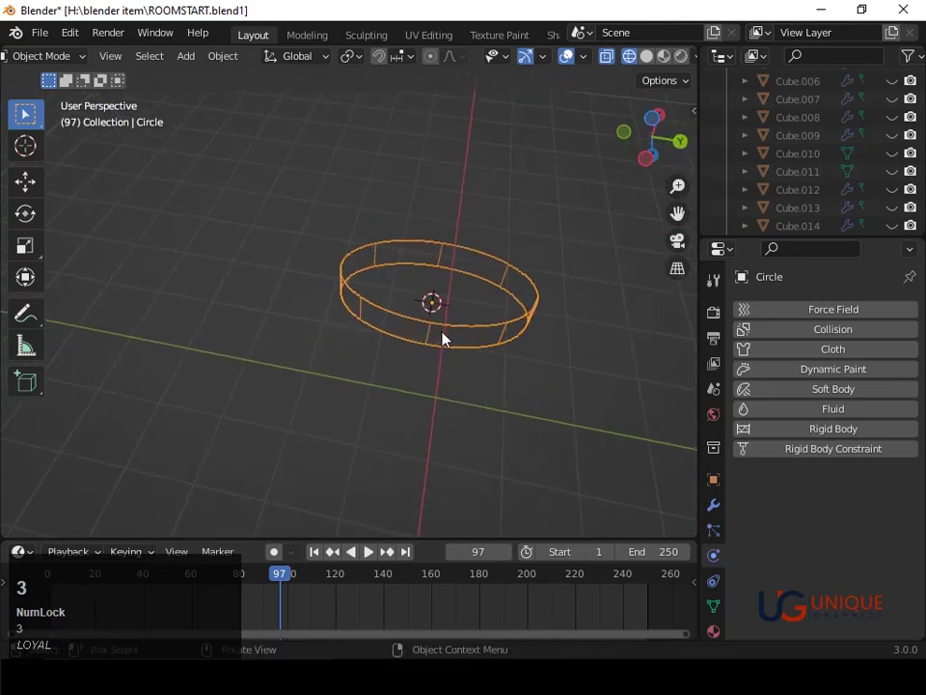
click(442, 338)
key(Tab)
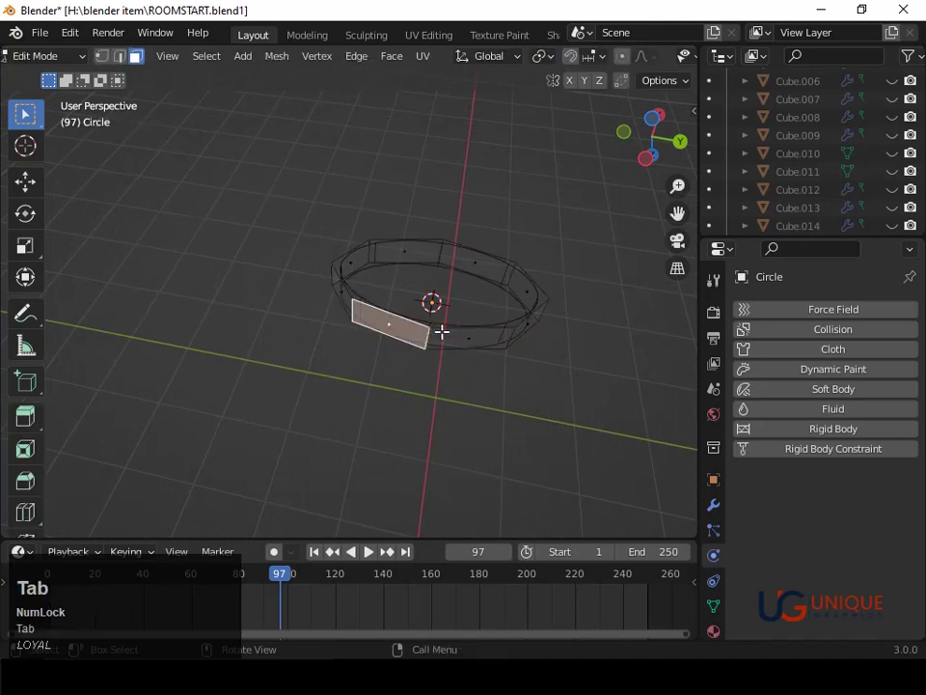
alt+shift+click(450, 339)
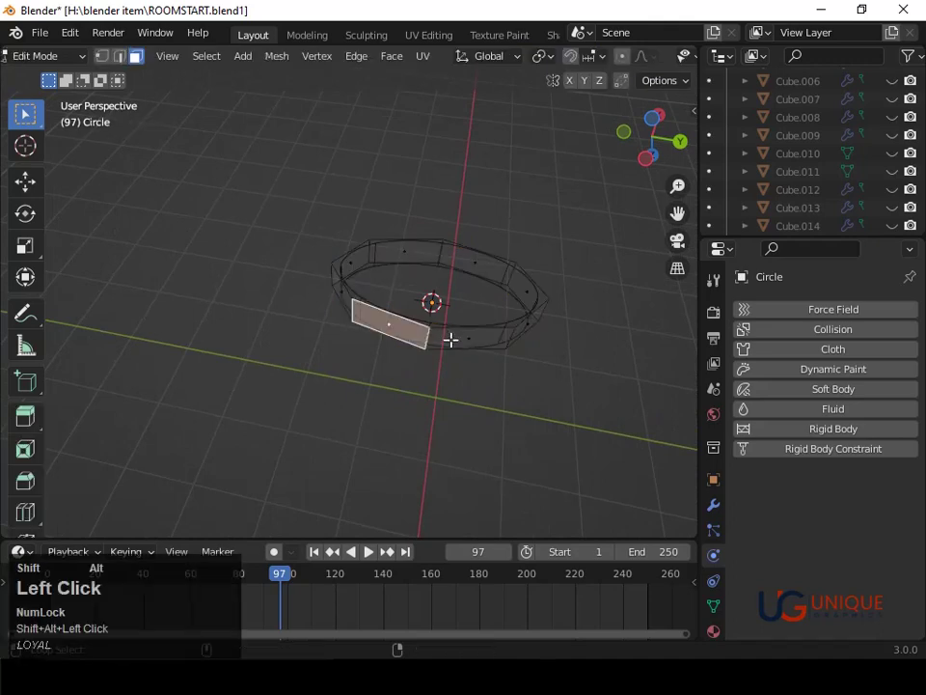
click(451, 339)
alt+shift+click(450, 340)
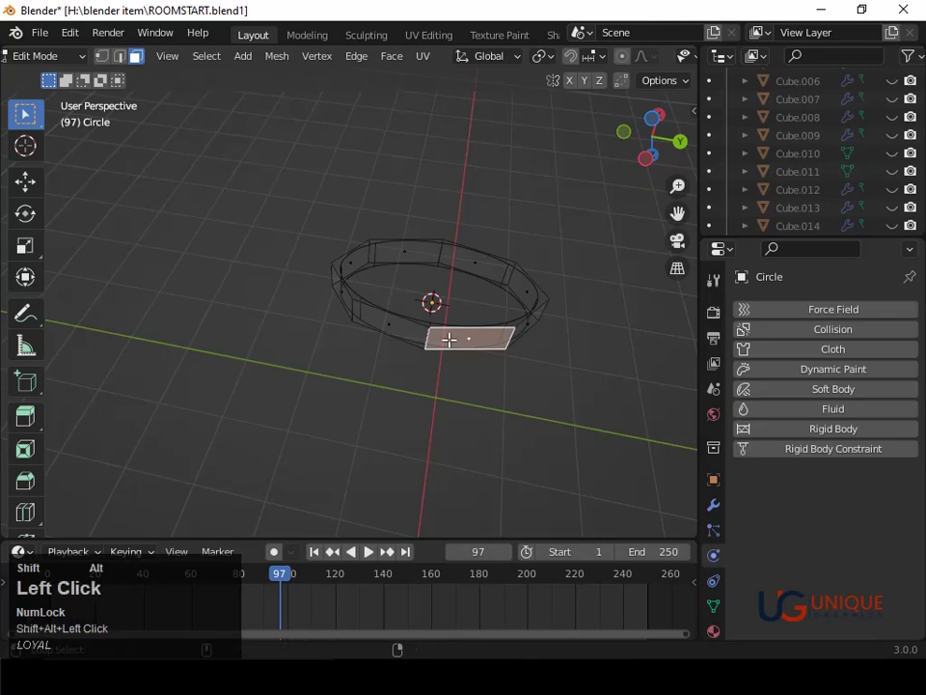
shift+click(405, 333)
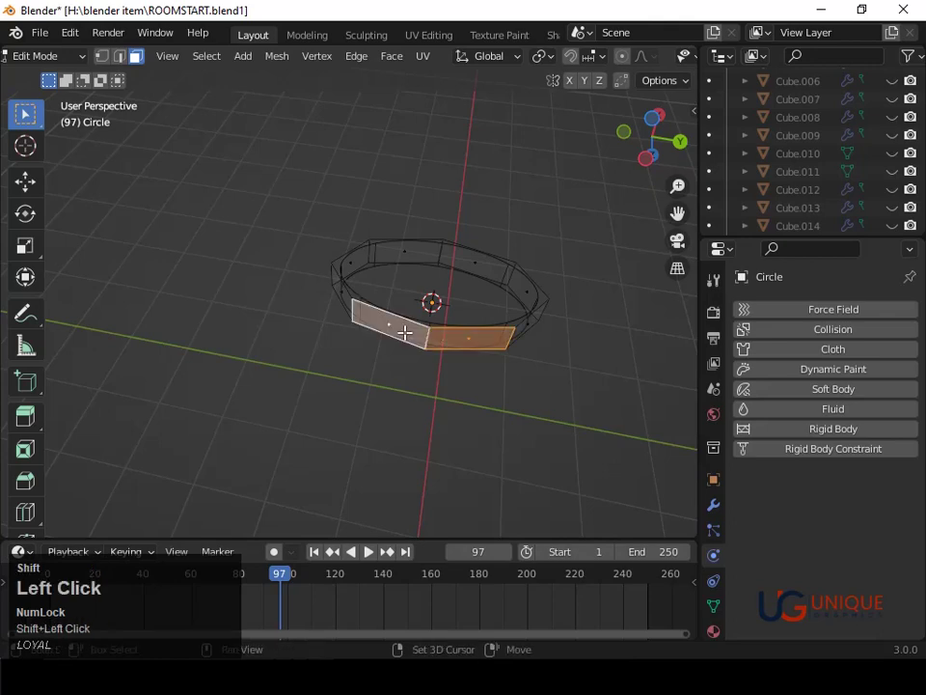
alt+click(342, 300)
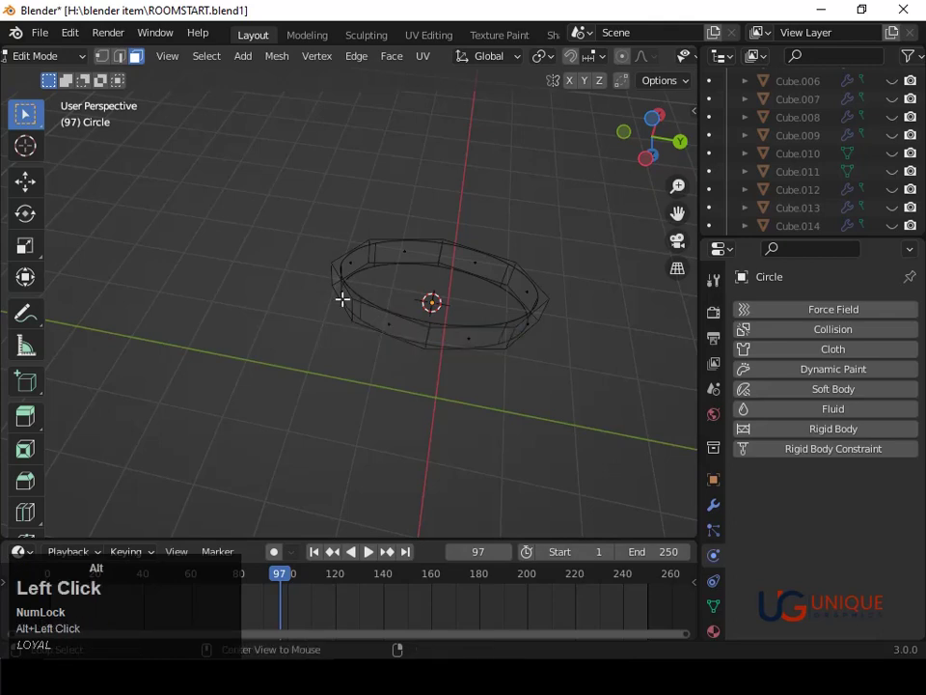
alt+click(347, 301)
Return the viewport to solid display with the band's face loop still selected
middle_drag(349, 302, 482, 424)
key(alt+r)
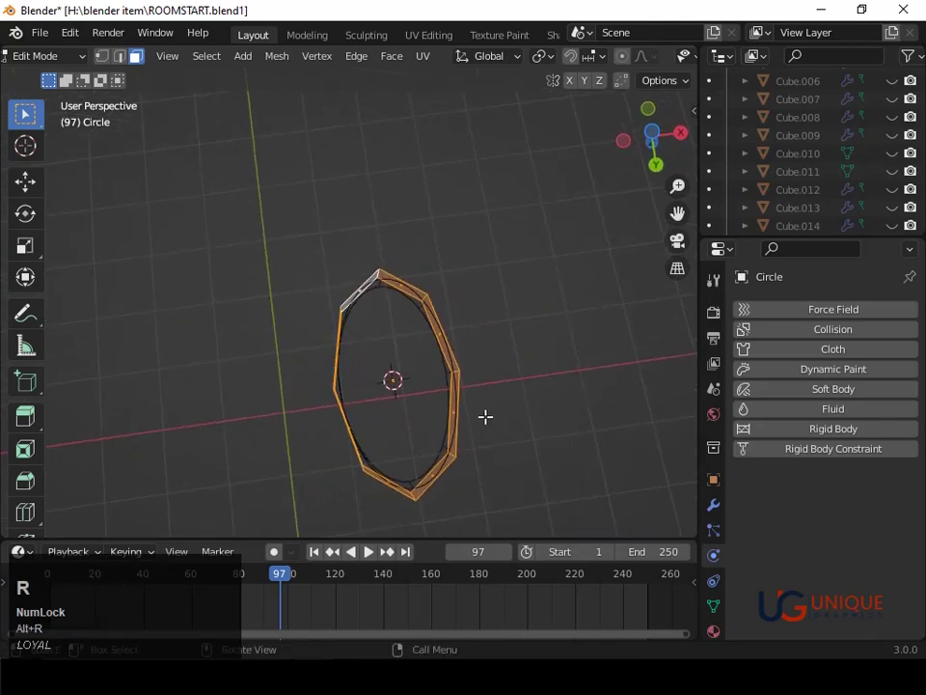
key(shift+z)
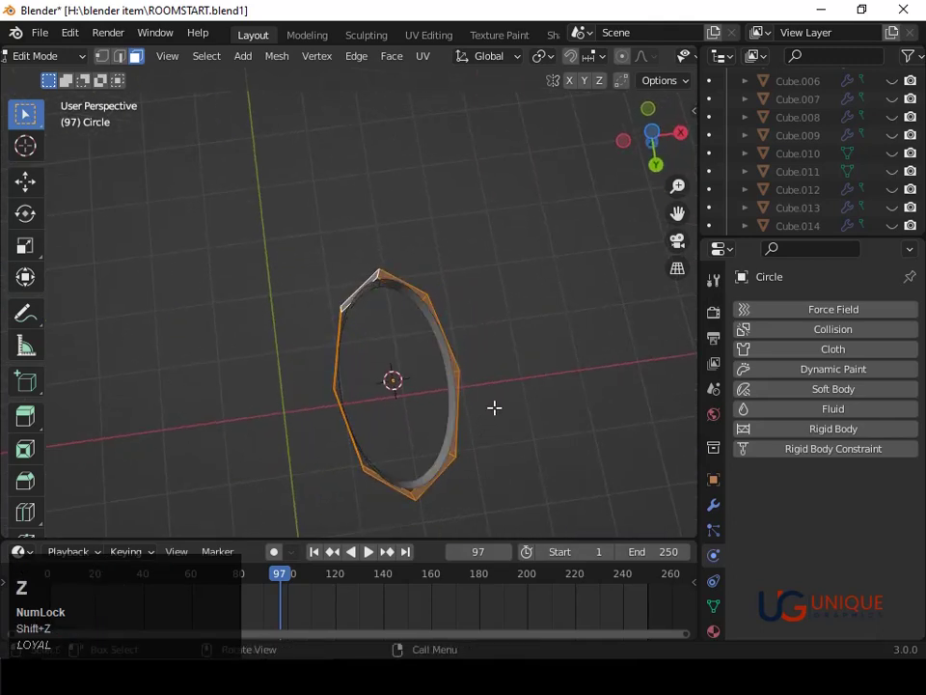
Extrude the band's selected side faces along their normals with an offset of -0.323 m, and return to Object Mode
key(alt+e)
click(496, 424)
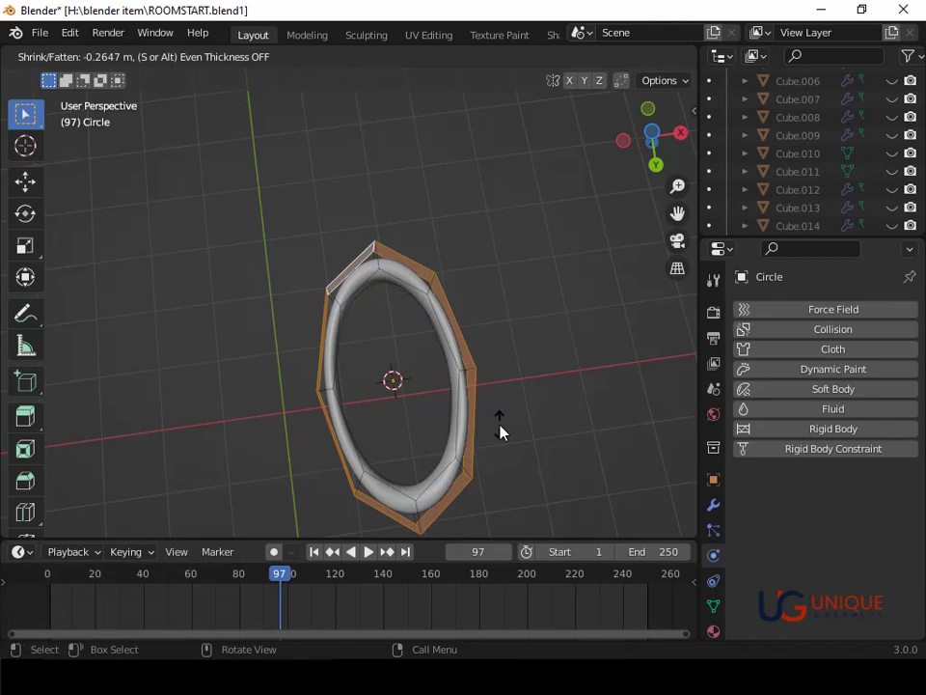
click(499, 428)
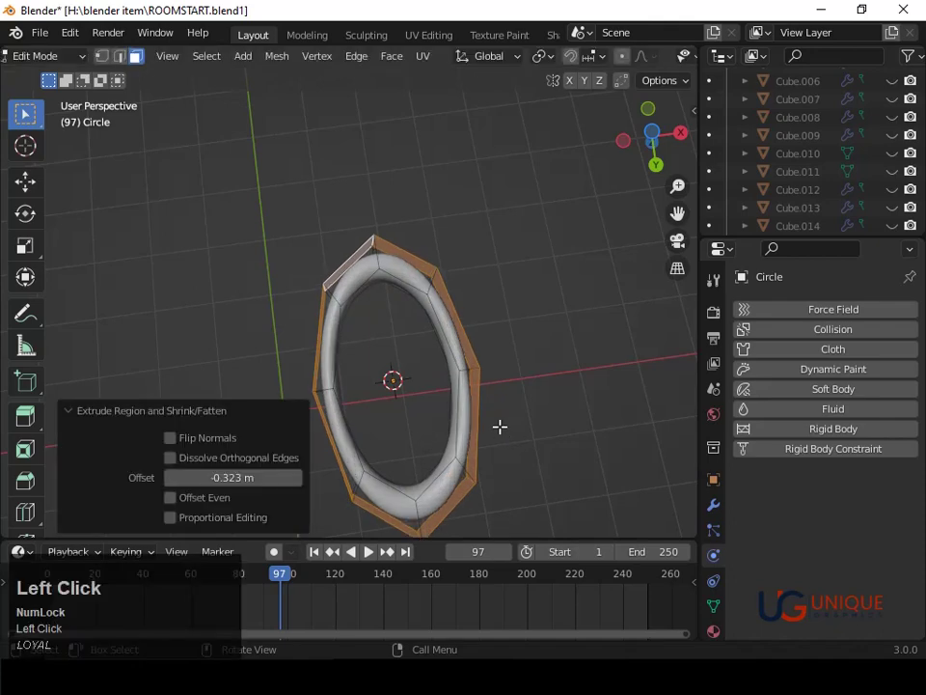
key(Tab)
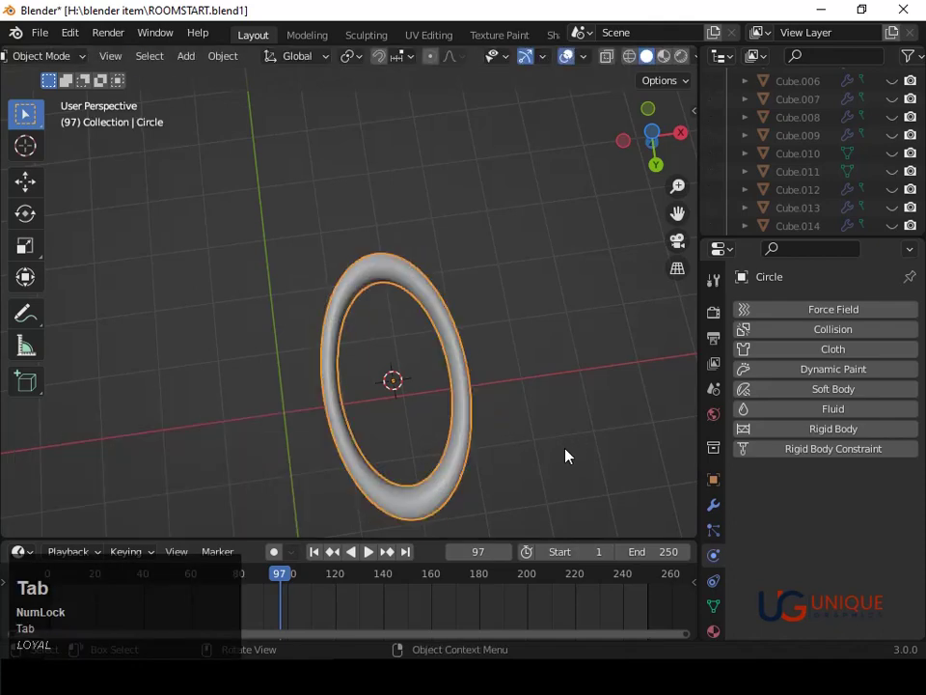
Scale the band to 0.815 along X and to about 1.07 along Y
key(s)
key(x)
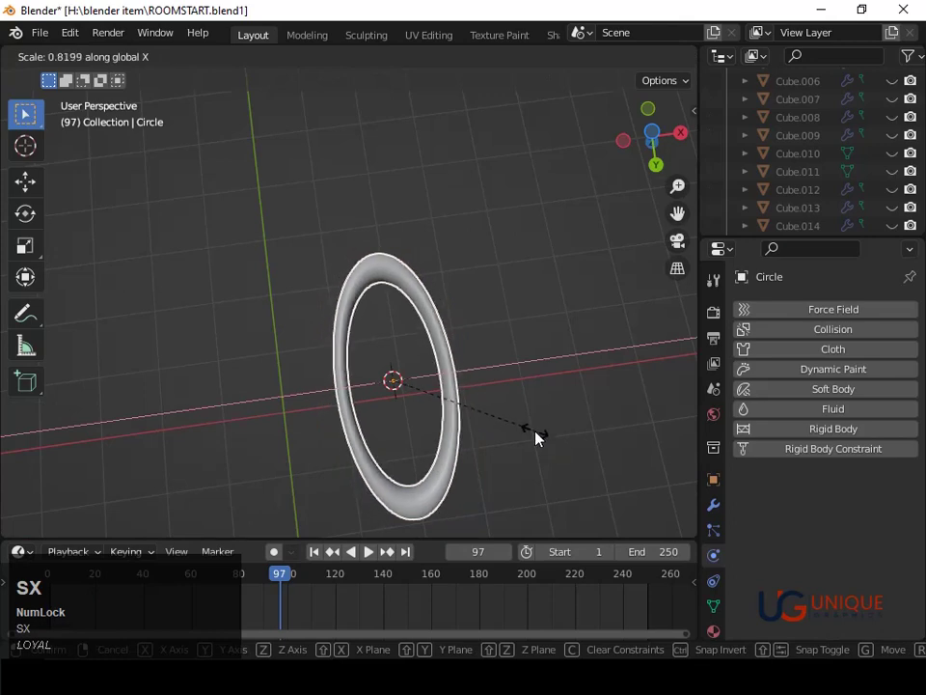
click(537, 437)
key(s)
key(y)
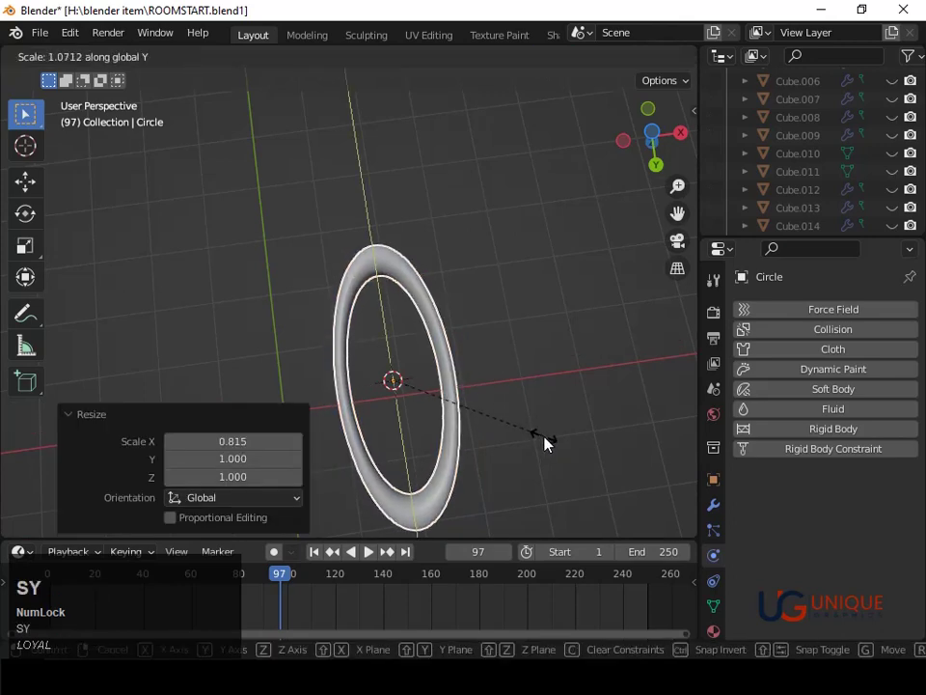
click(545, 443)
In Edit Mode, add one loop cut around the band's underside rim and slide it fully to the outer edge, factor -1
middle_drag(531, 360, 559, 443)
key(Tab)
key(ctrl+r)
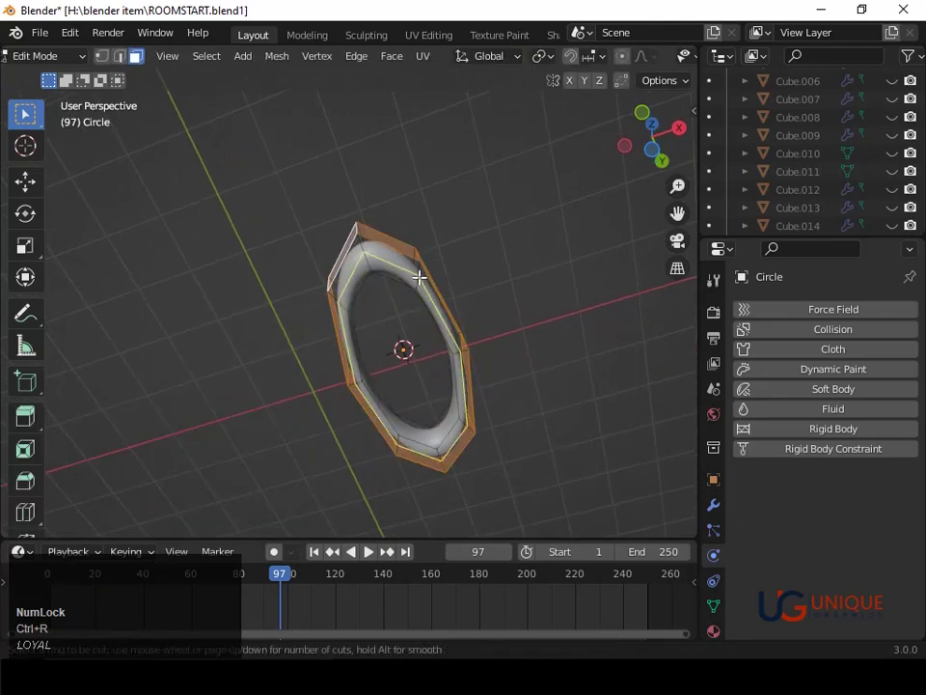
click(420, 278)
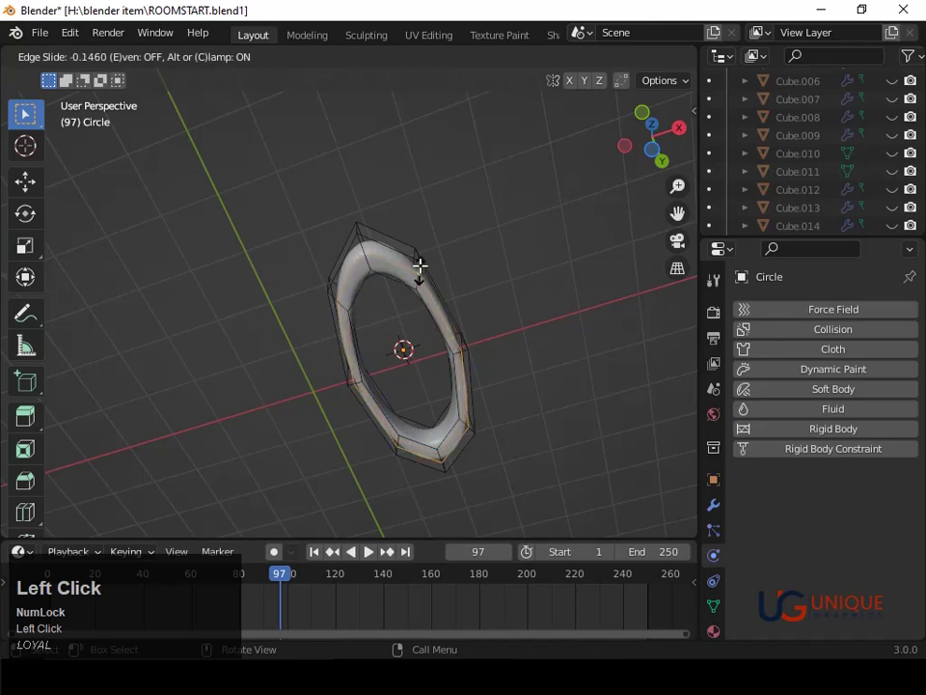
click(419, 256)
middle_drag(479, 257, 468, 189)
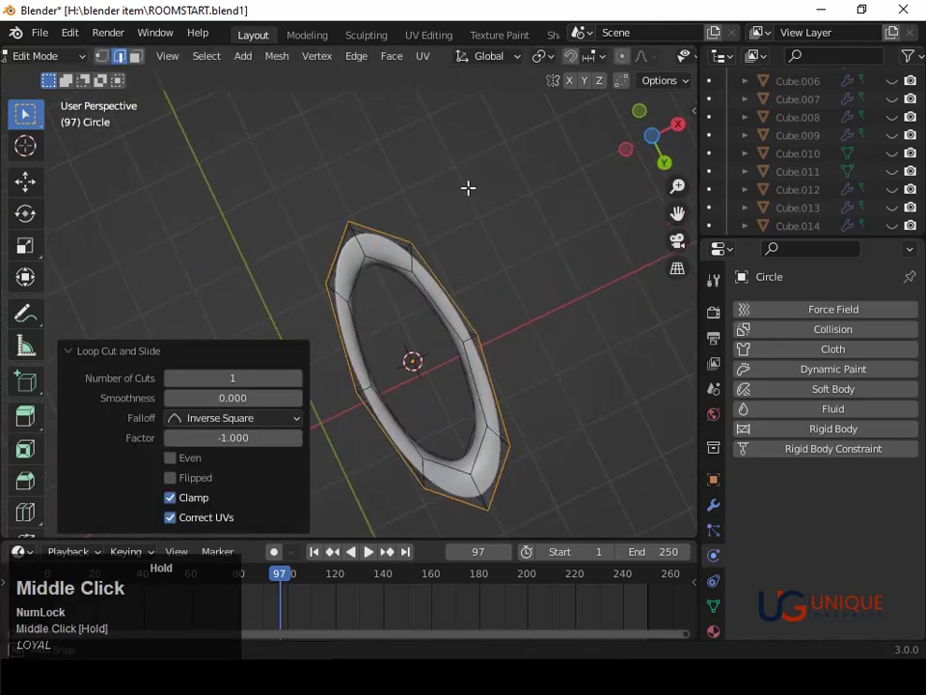
From the top view, add a loop cut around the band's top rim and slide it fully to the outer edge
click(653, 144)
click(653, 141)
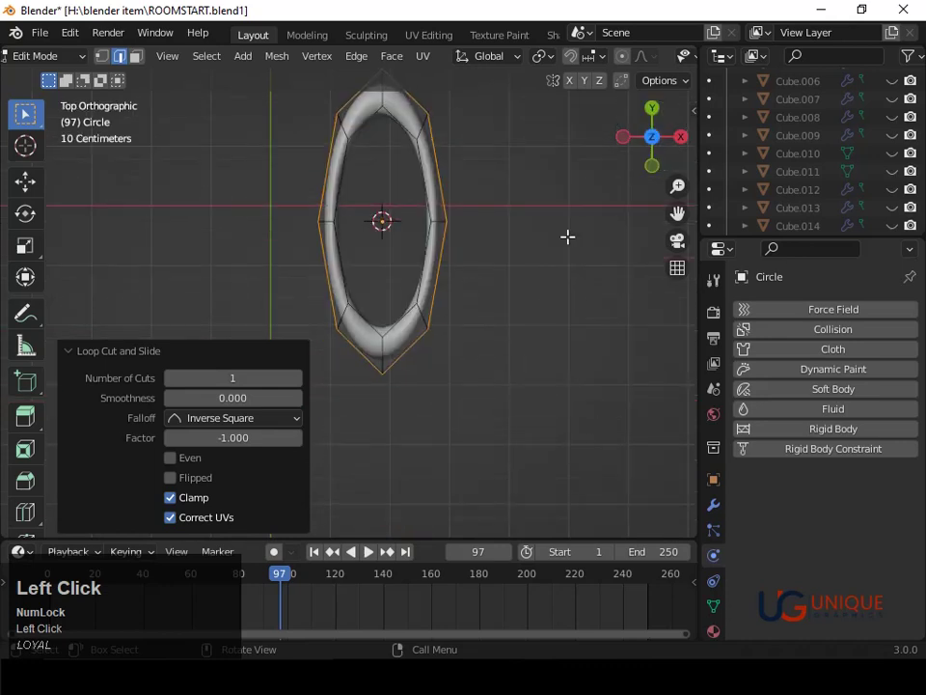
key(ctrl+r)
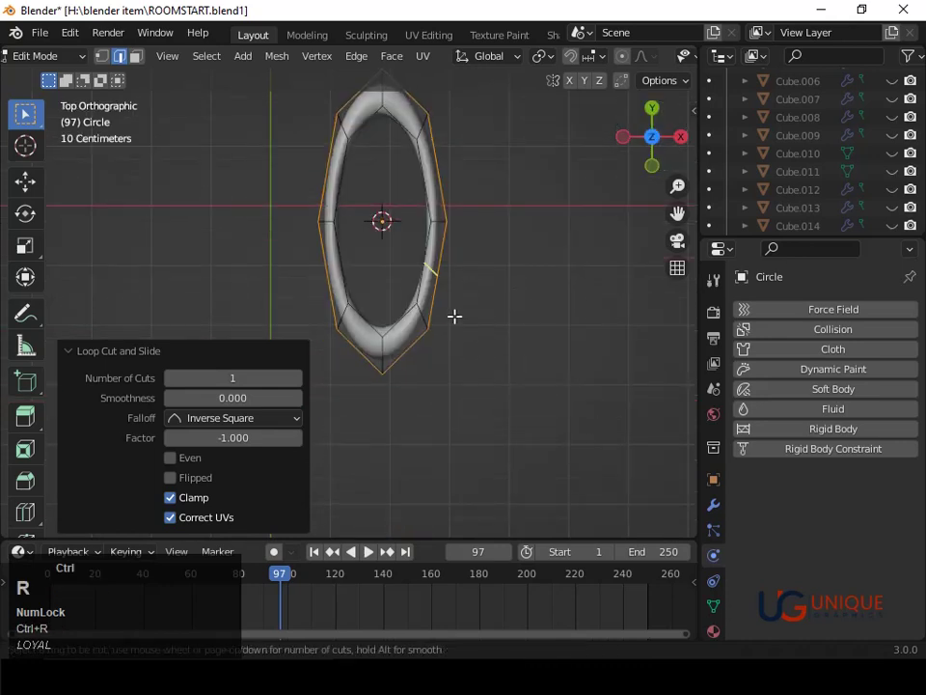
click(437, 217)
click(453, 219)
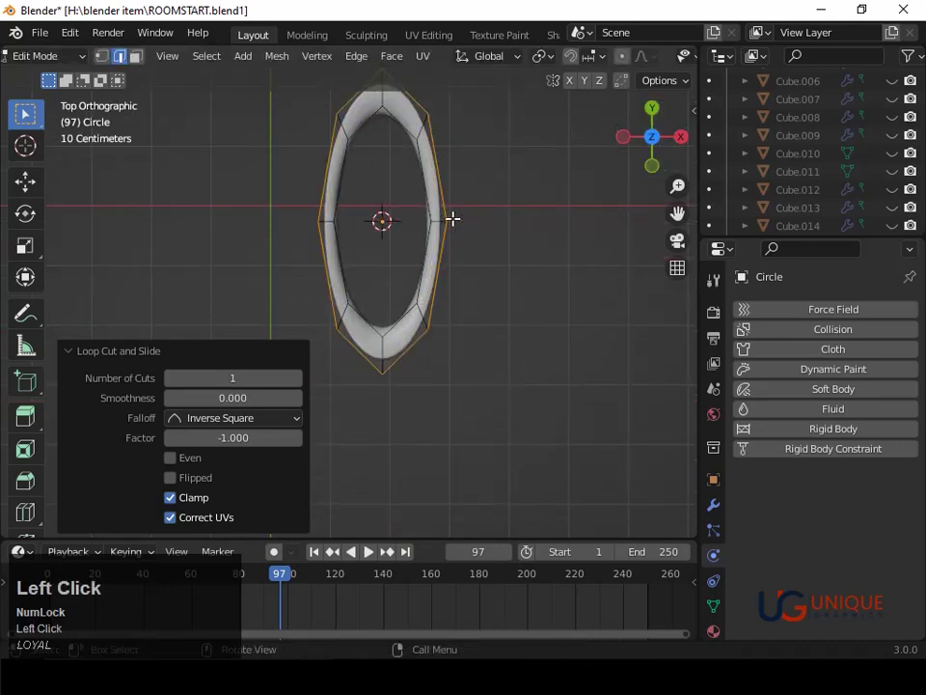
Add a loop cut around the band's outer wall and slide it towards the bottom edge with a factor of -0.586
middle_drag(452, 219, 504, 176)
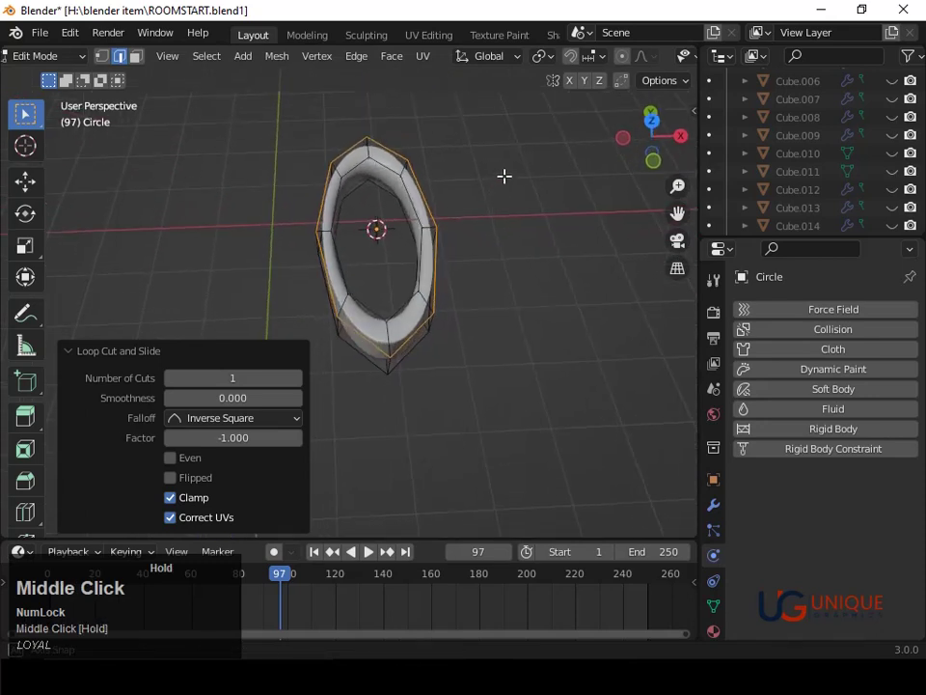
middle_drag(473, 379, 404, 362)
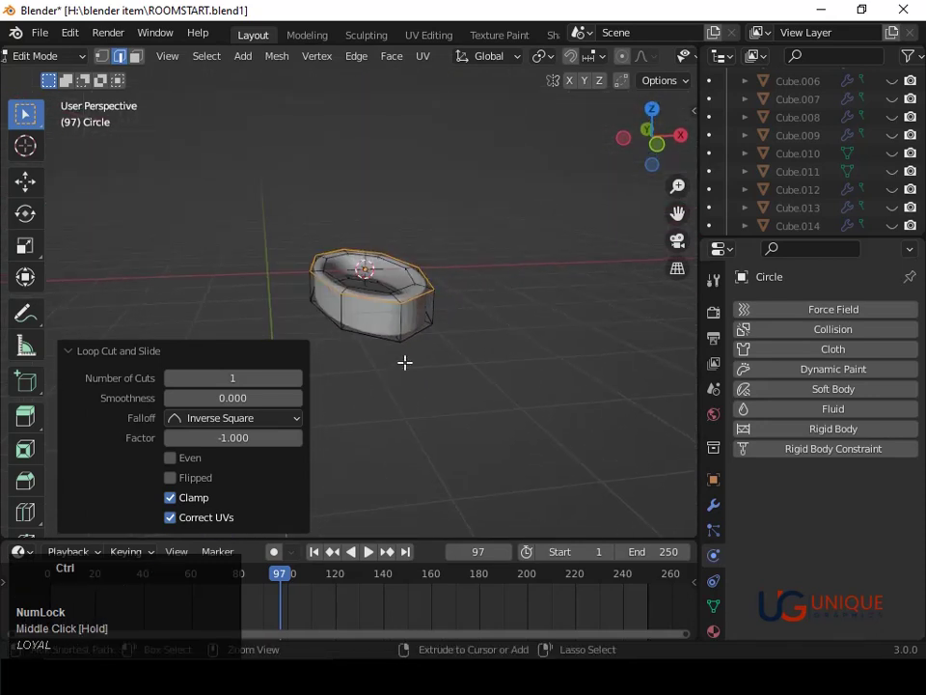
key(ctrl+r)
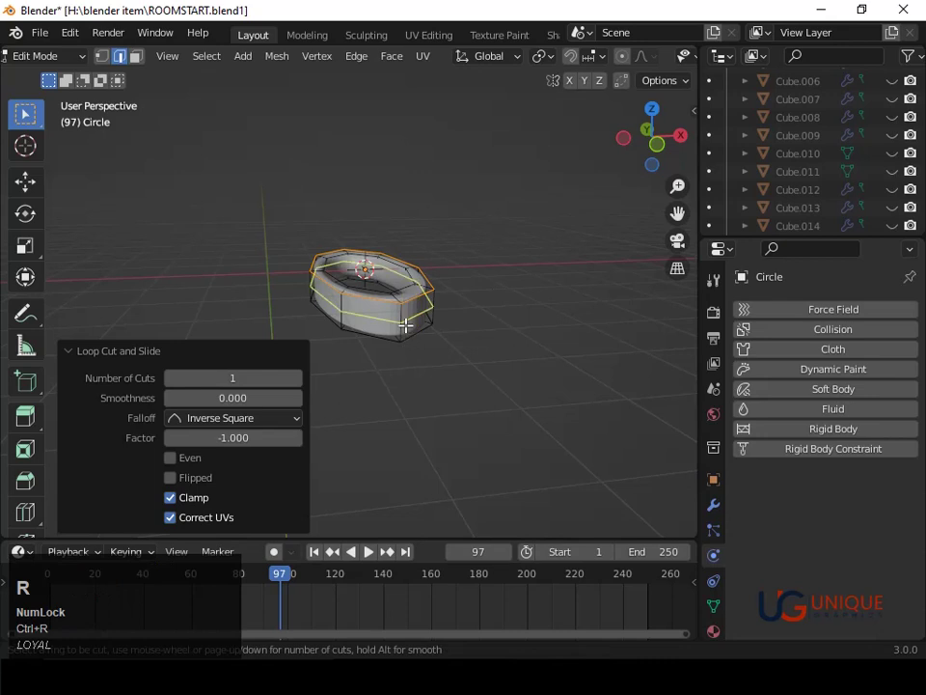
click(406, 325)
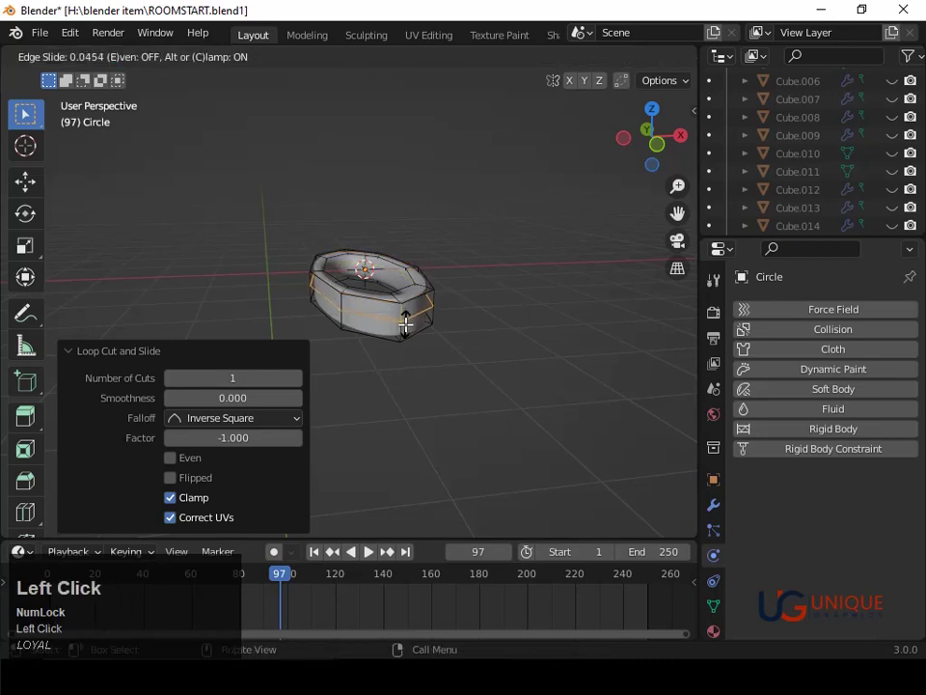
click(406, 333)
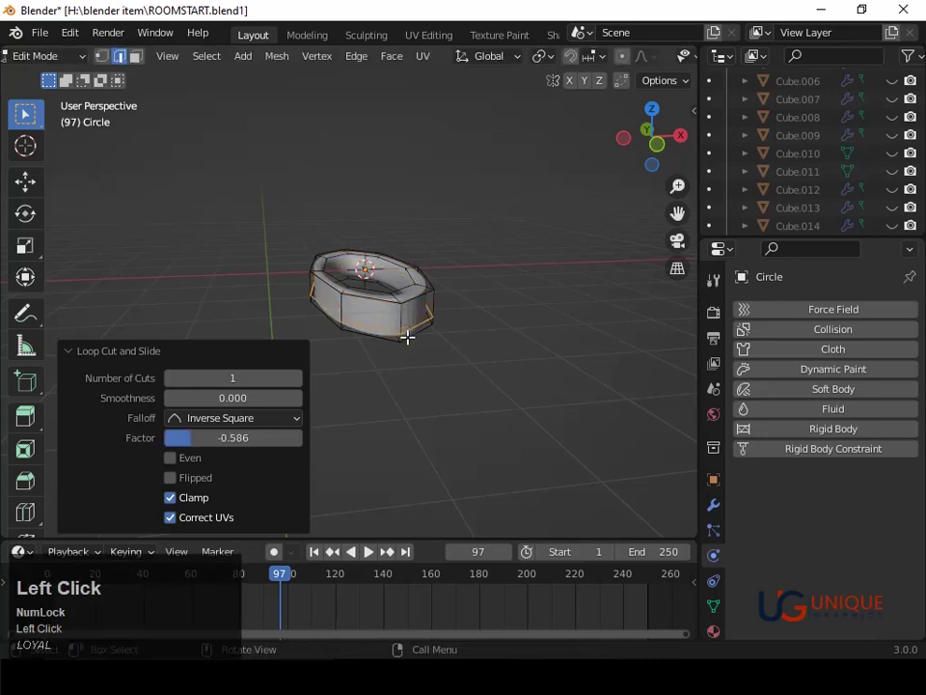
Add a second loop cut around the outer wall, slide it about 0.55 towards the top edge, and return to Object Mode
key(ctrl+r)
click(404, 325)
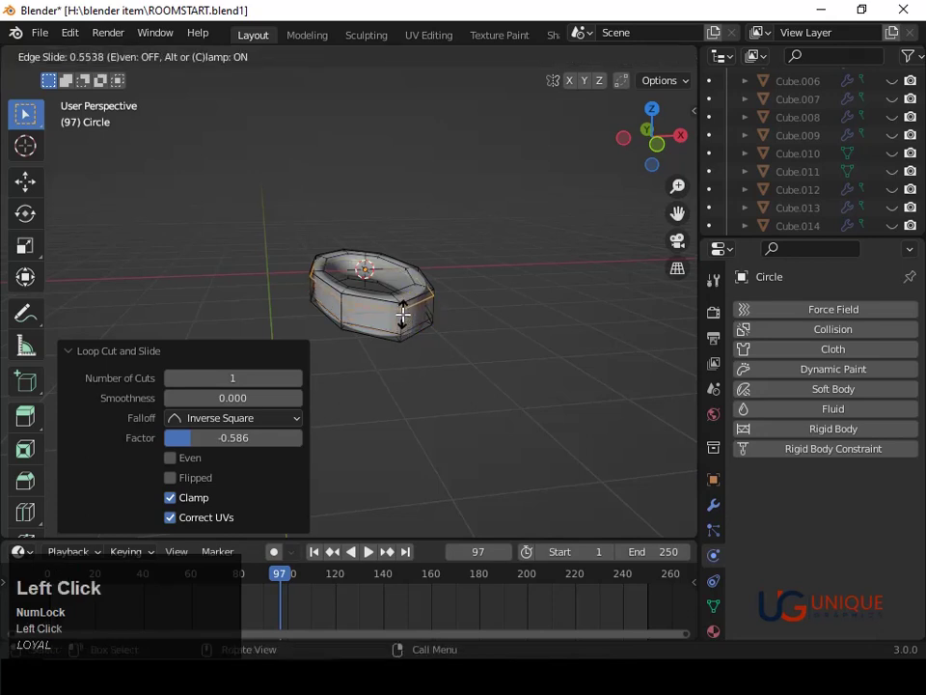
click(403, 315)
key(Tab)
Add a loop cut around the underside rim, slide it fully to the inner edge with factor 1, and leave Edit Mode
middle_drag(403, 321, 432, 200)
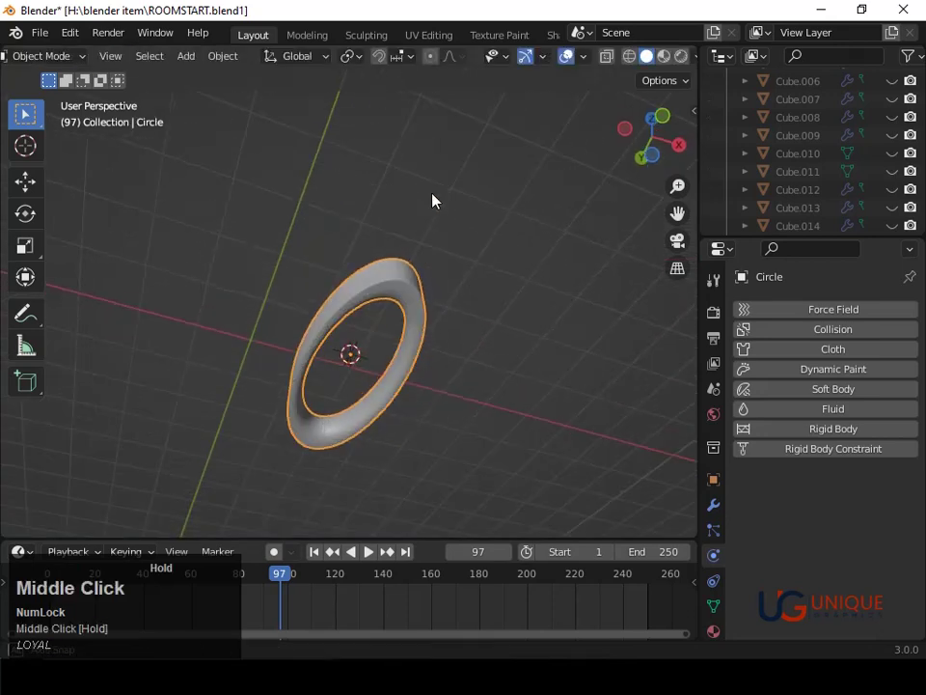
scroll(425, 273, up, 2)
middle_drag(426, 273, 450, 355)
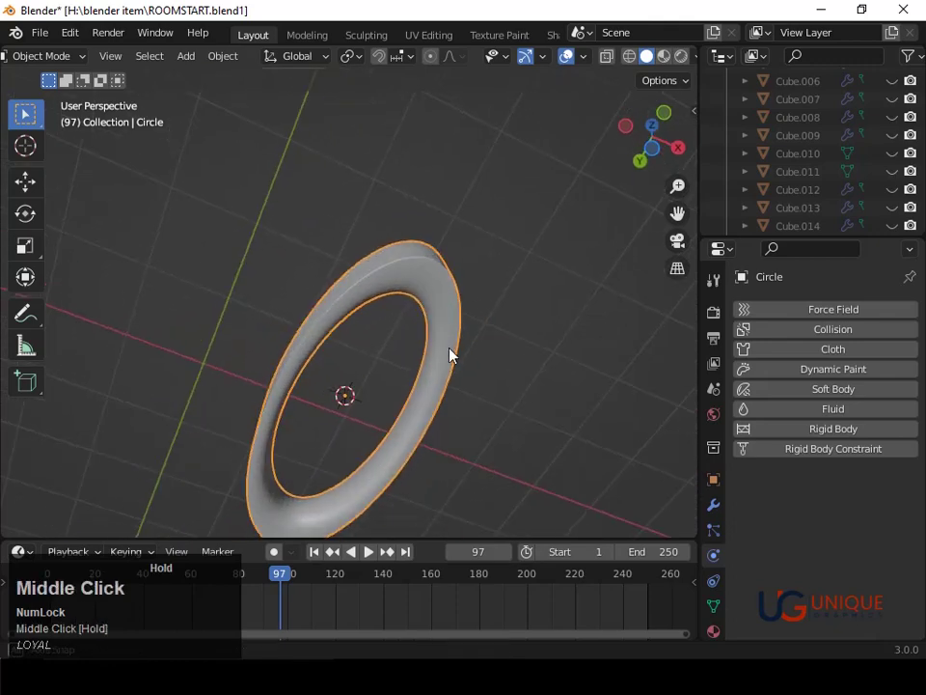
key(Tab)
key(ctrl+r)
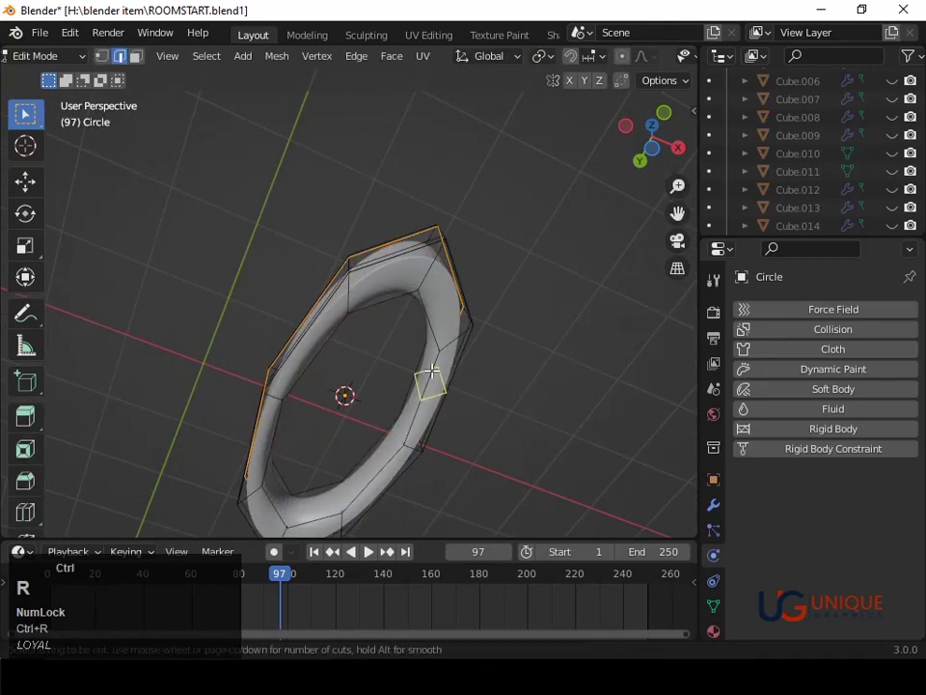
click(420, 276)
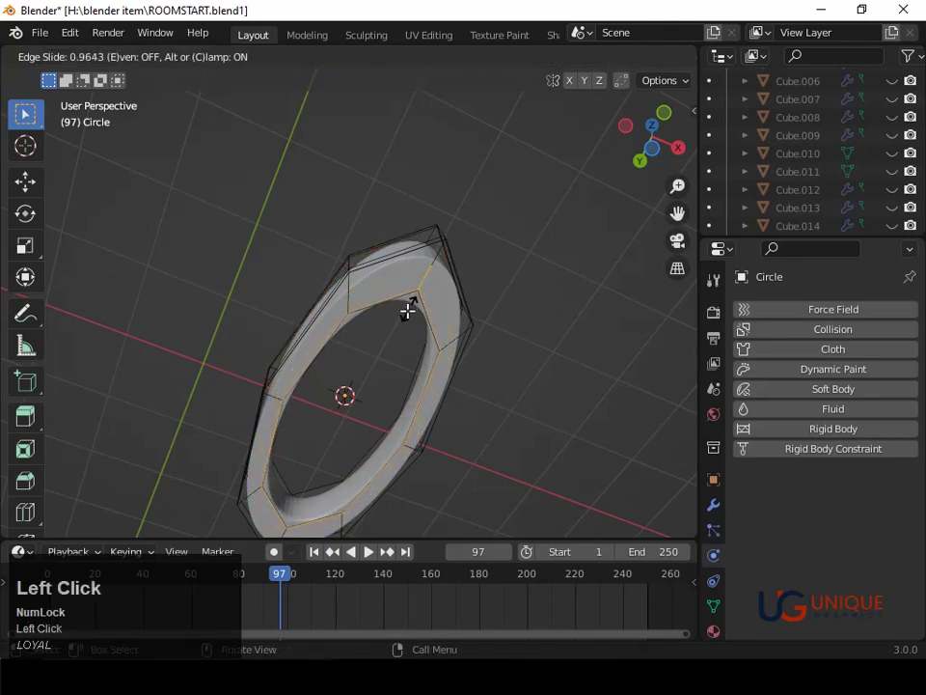
click(398, 325)
key(Tab)
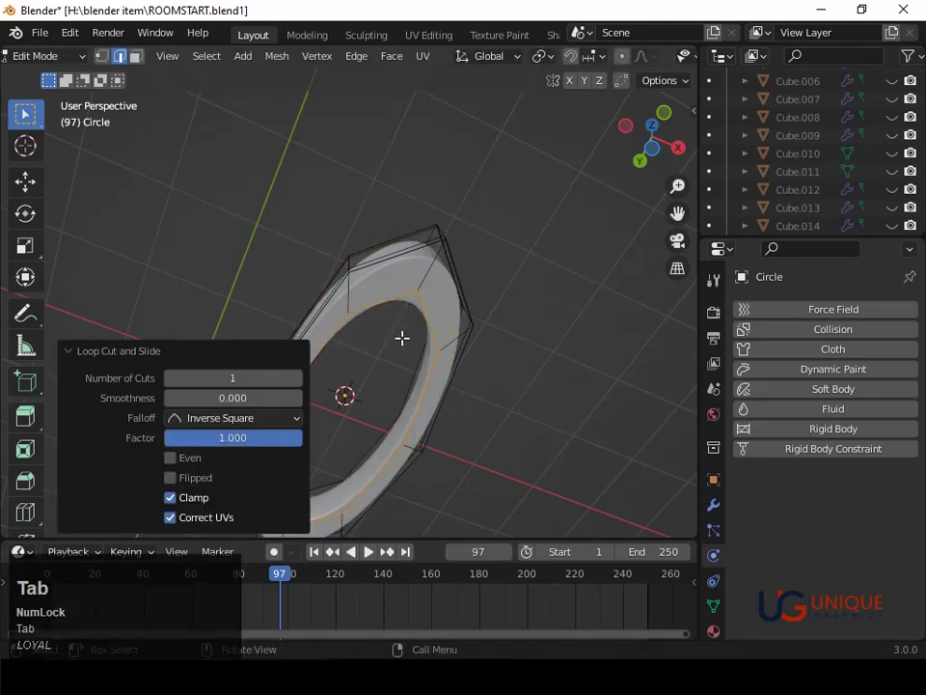
Rotate the oval band upright by 89° in the left orthographic view
middle_drag(402, 337, 510, 314)
scroll(511, 314, down, 3)
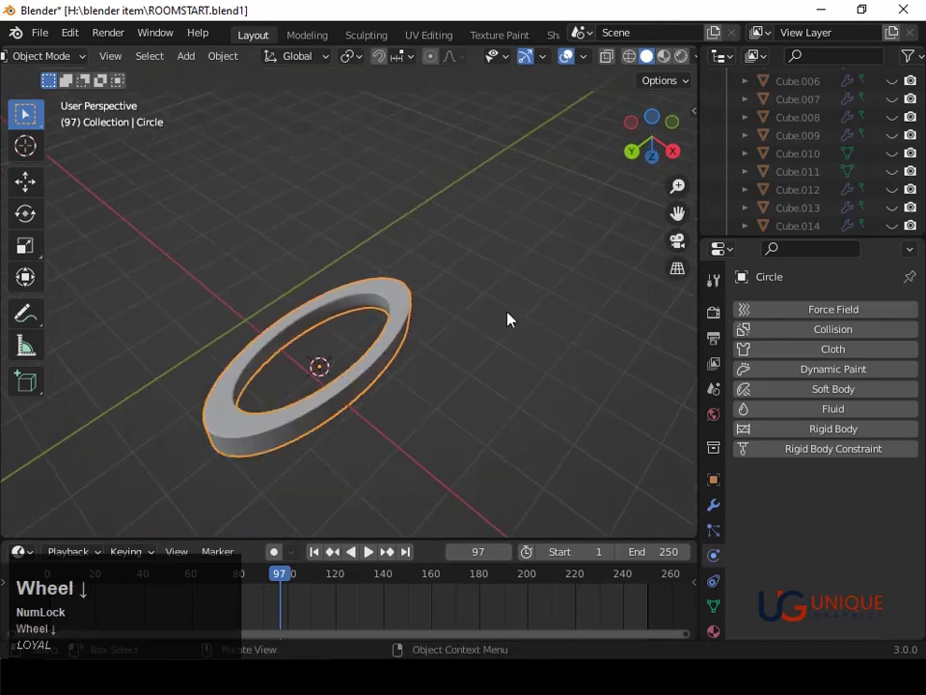
click(632, 125)
text(r)
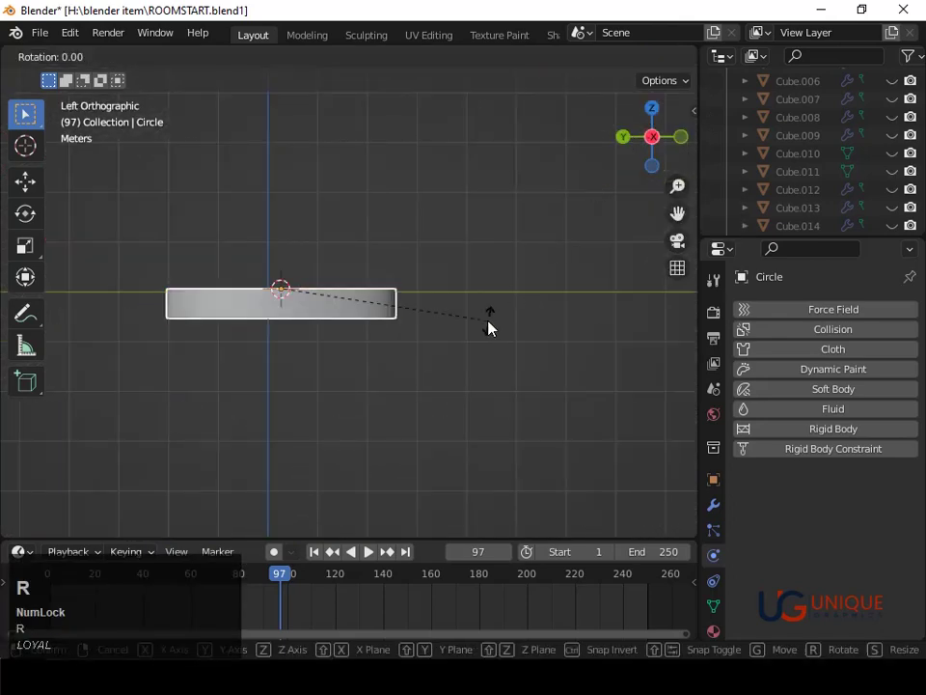
text(89)
key(Return)
Add a loop cut around the upright band's front rim, slide it to the inner edge, and return to Object Mode
middle_drag(489, 326, 298, 408)
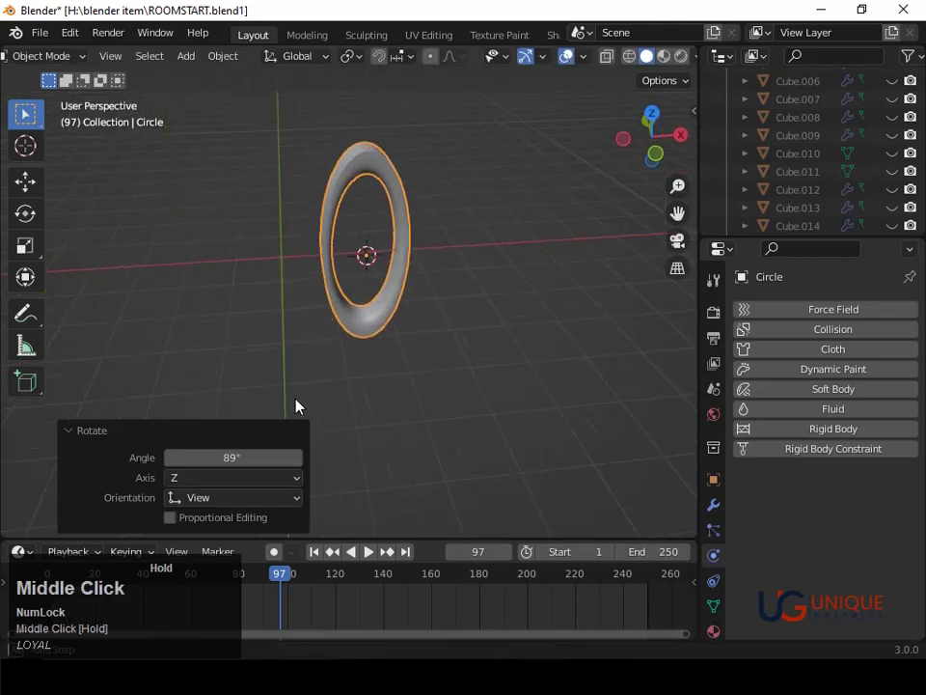
scroll(389, 300, up, 1)
middle_drag(389, 300, 407, 240)
key(Tab)
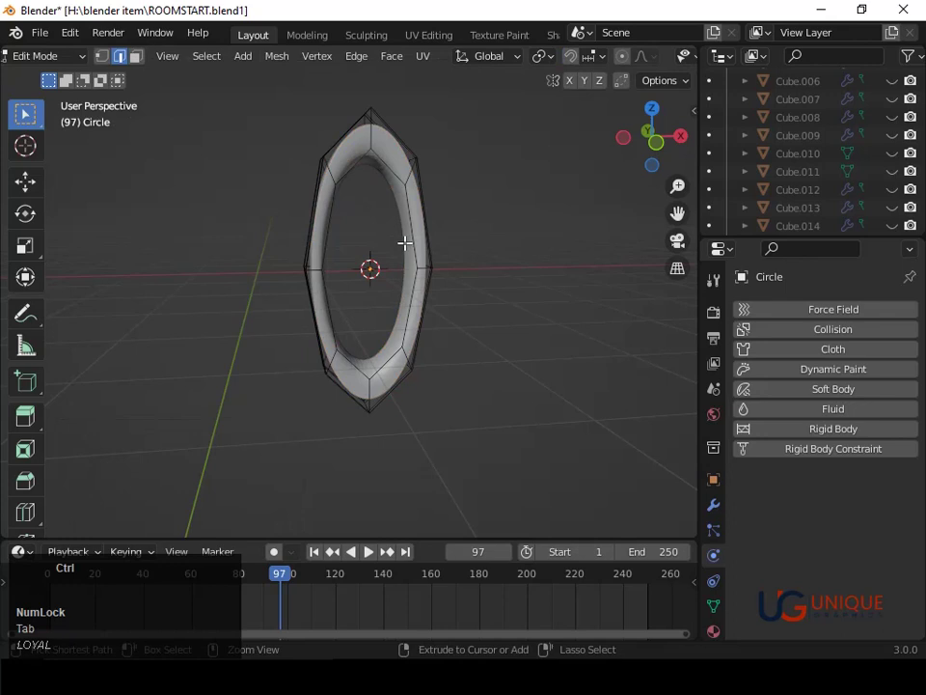
key(ctrl+r)
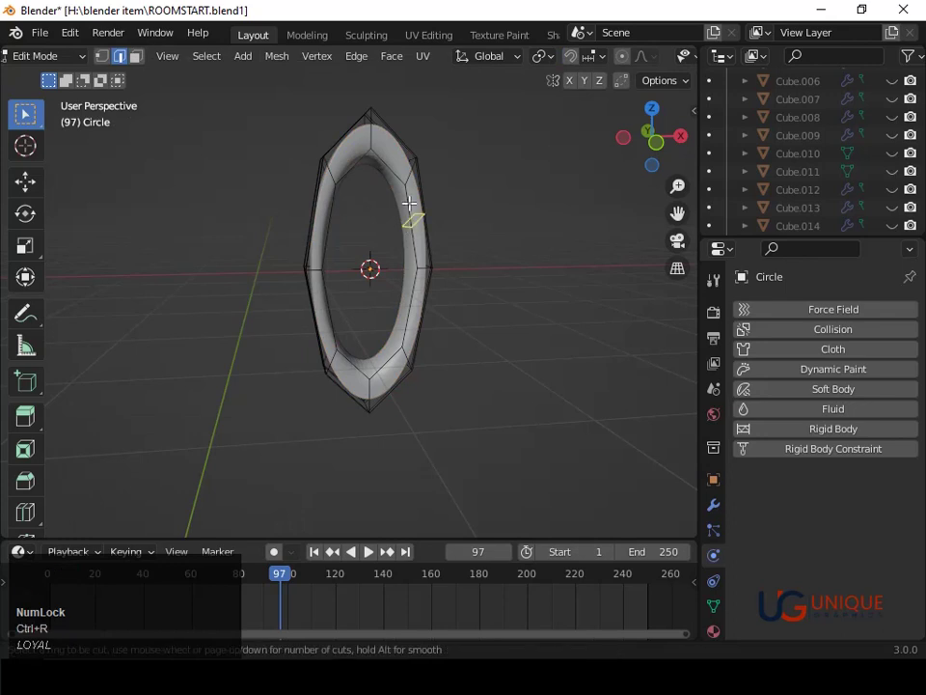
click(420, 269)
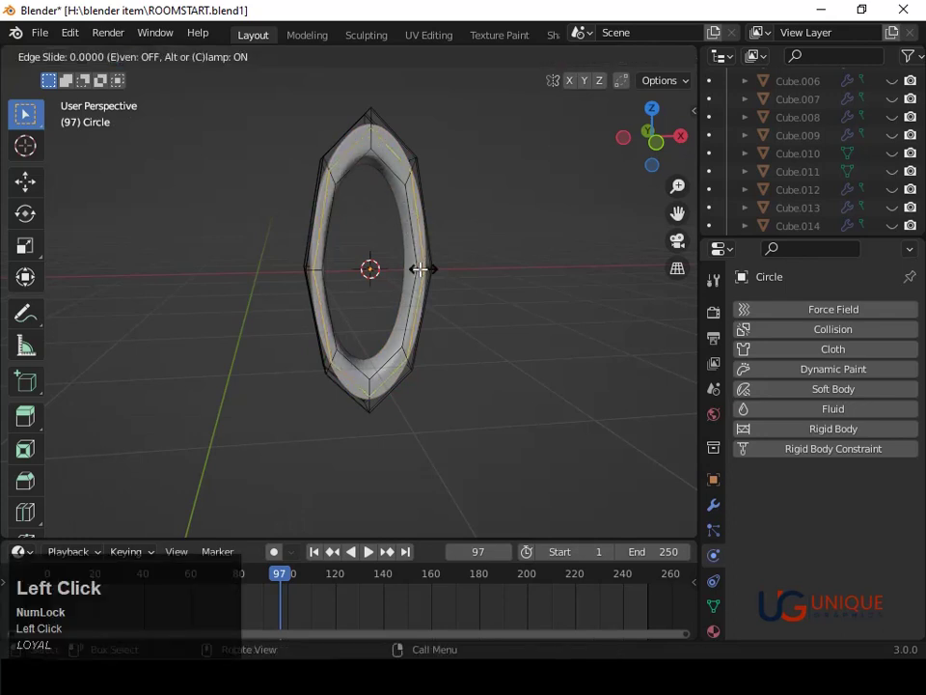
click(423, 252)
key(Tab)
Scale the upright band to 1.045 along Z and to 1.105 along X
mouse_move(423, 252)
middle_down()
mouse_move(485, 247)
mouse_move(356, 291)
mouse_move(381, 252)
mouse_move(391, 275)
mouse_move(410, 265)
middle_up()
scroll(412, 256, up, 3)
key(s)
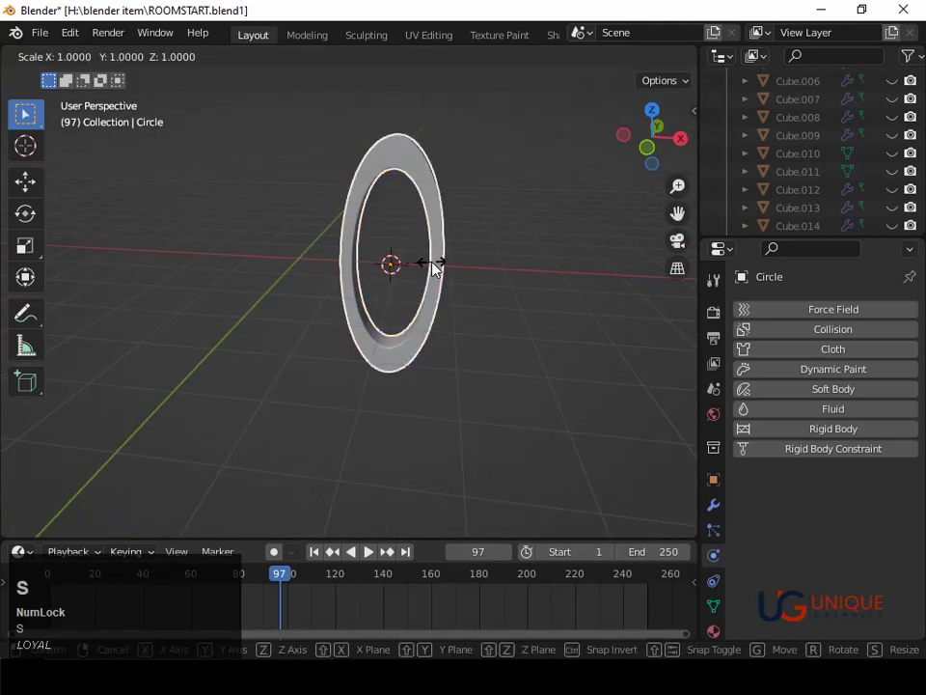
key(z)
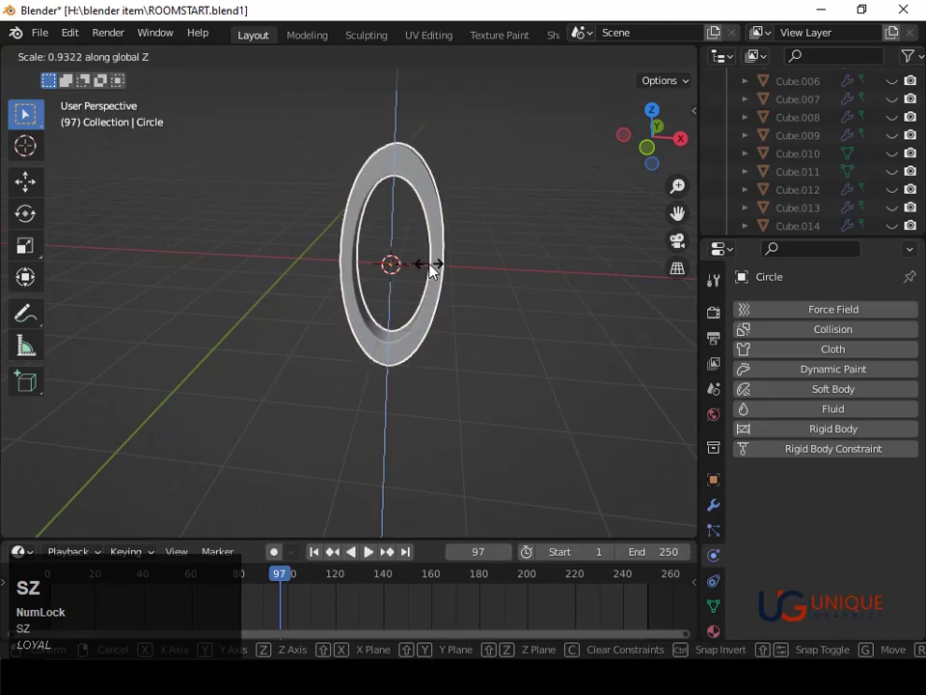
key(Return)
key(s)
key(y)
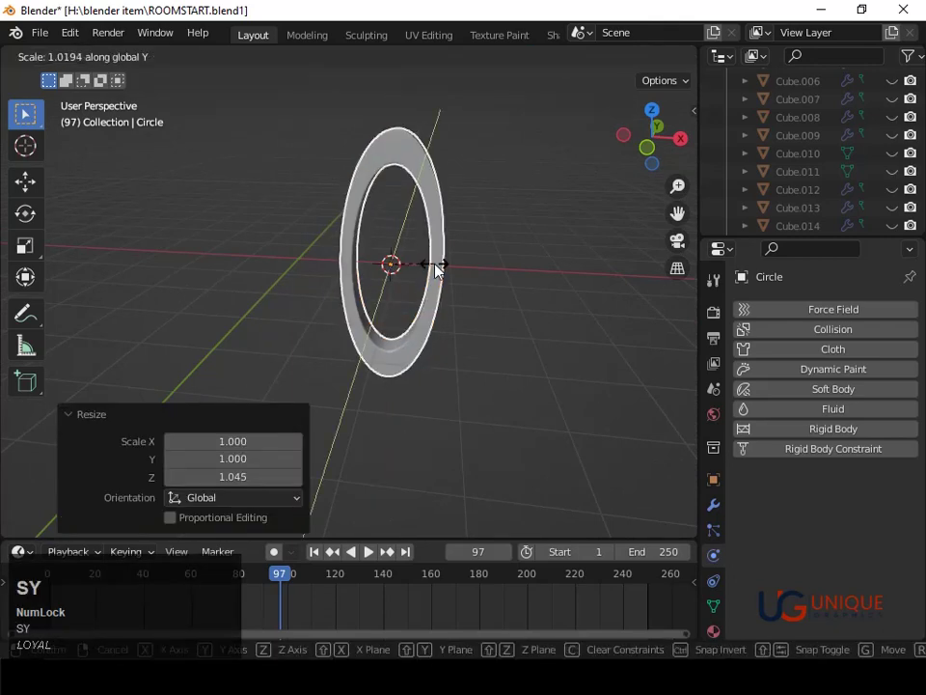
key(x)
click(439, 267)
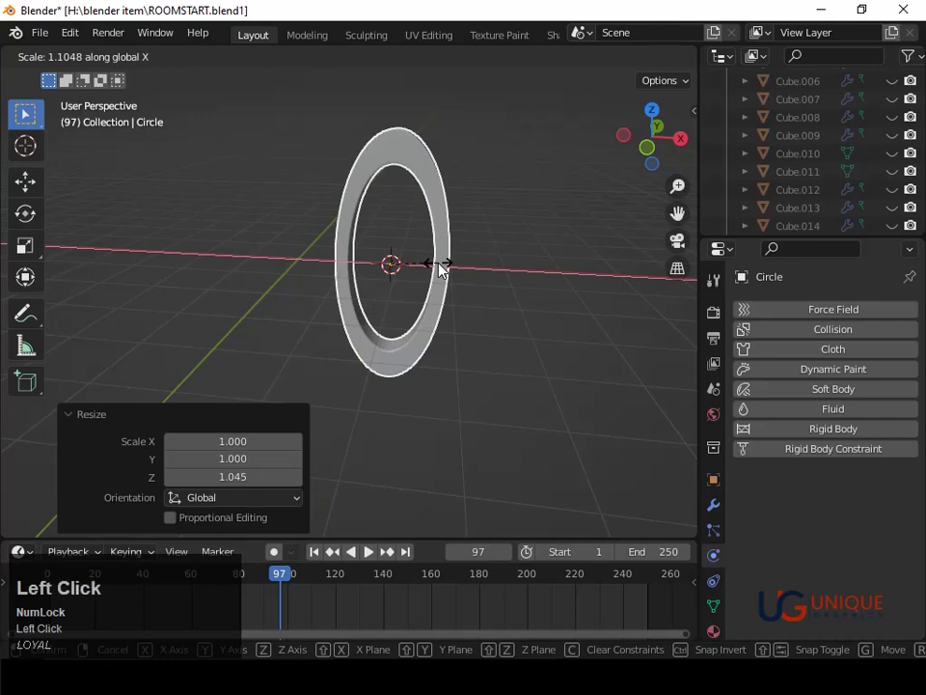
Try to duplicate the two lowest outer rim faces of the oval ring and move the copy down about 0.40 m along Z
middle_drag(490, 291, 506, 255)
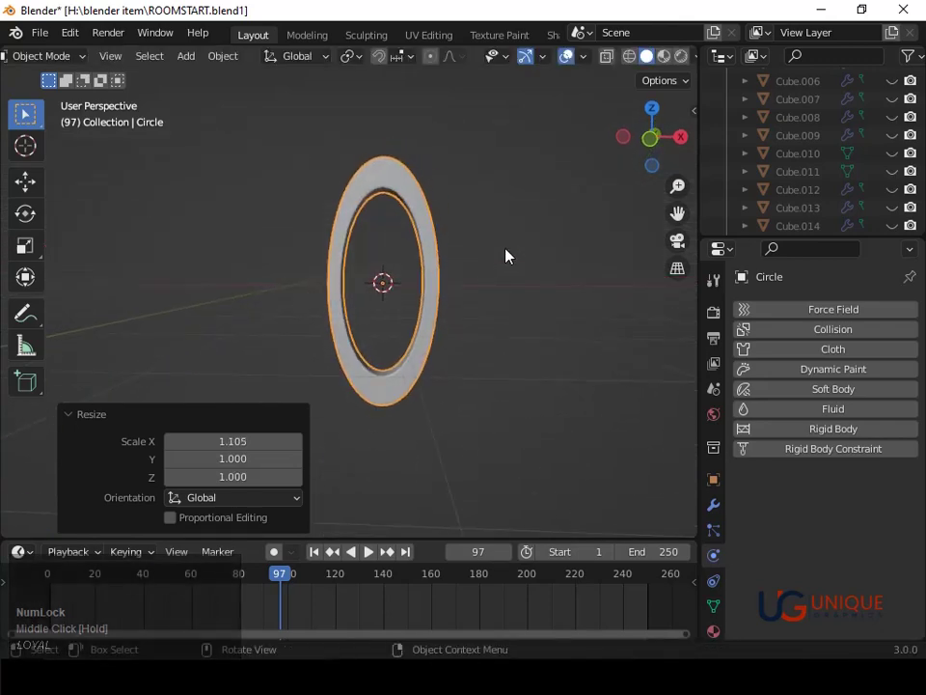
middle_drag(447, 342, 451, 243)
key(Tab)
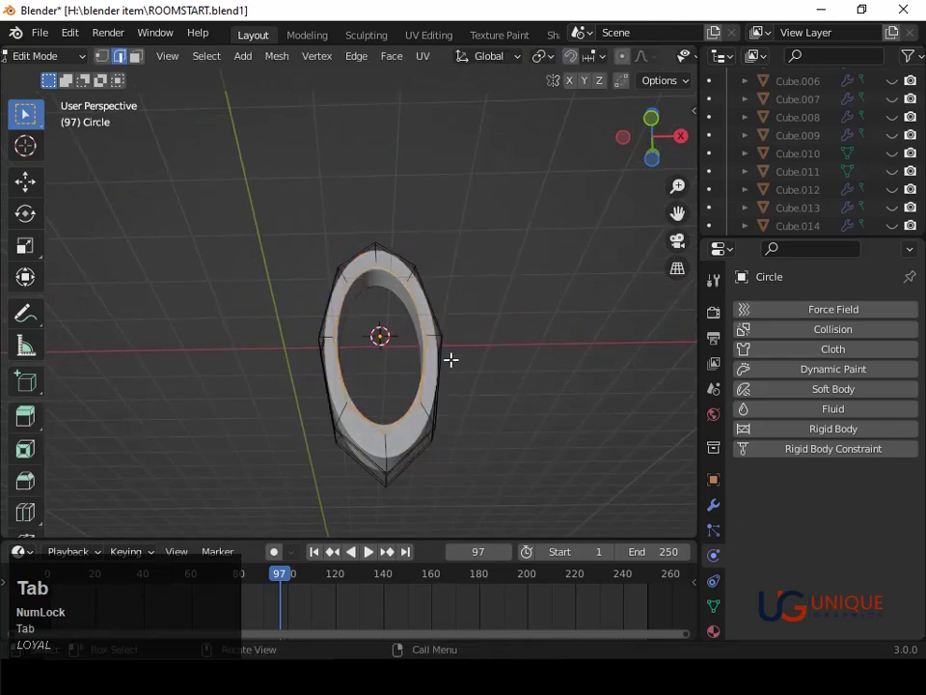
middle_drag(450, 360, 447, 367)
middle_drag(449, 379, 446, 384)
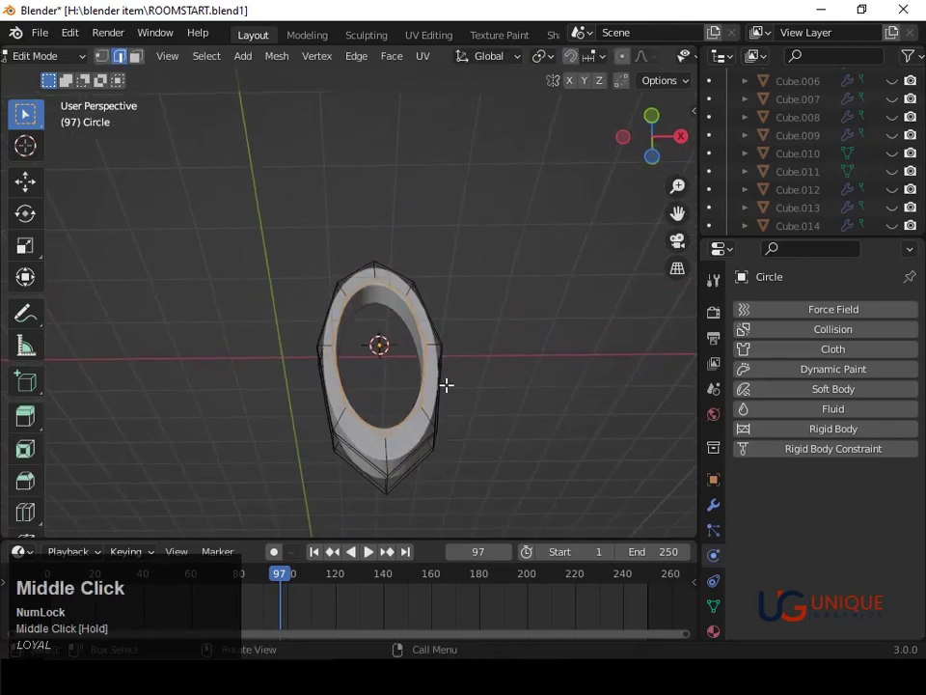
click(425, 455)
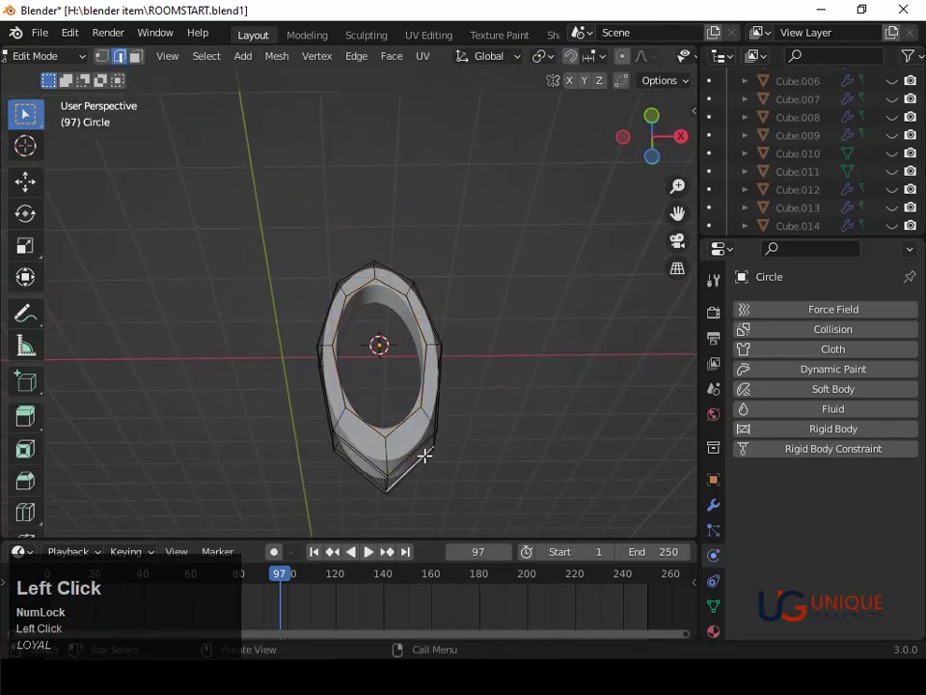
key(3)
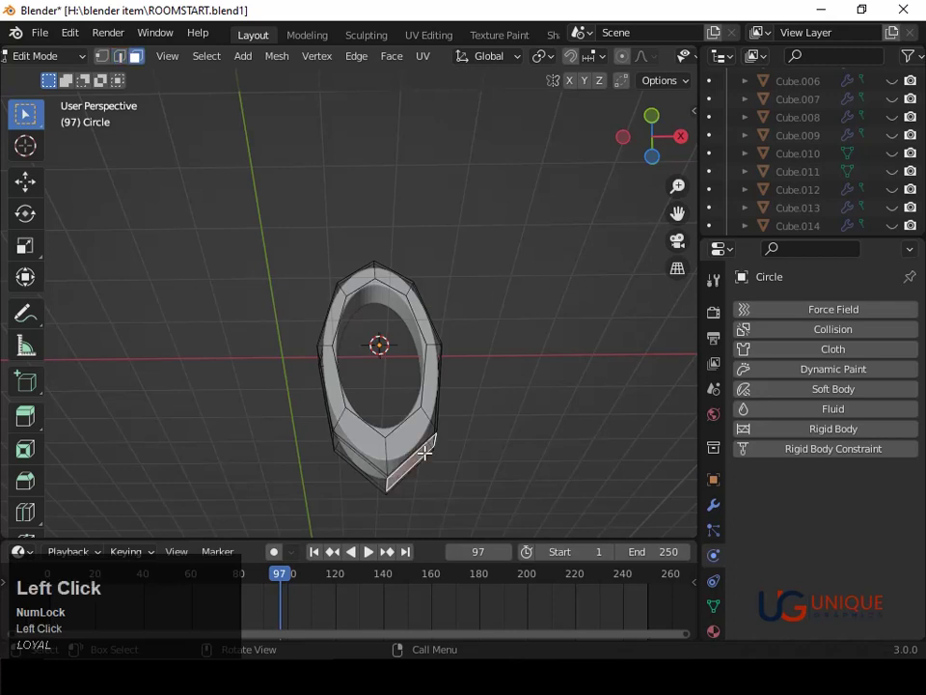
shift+click(349, 458)
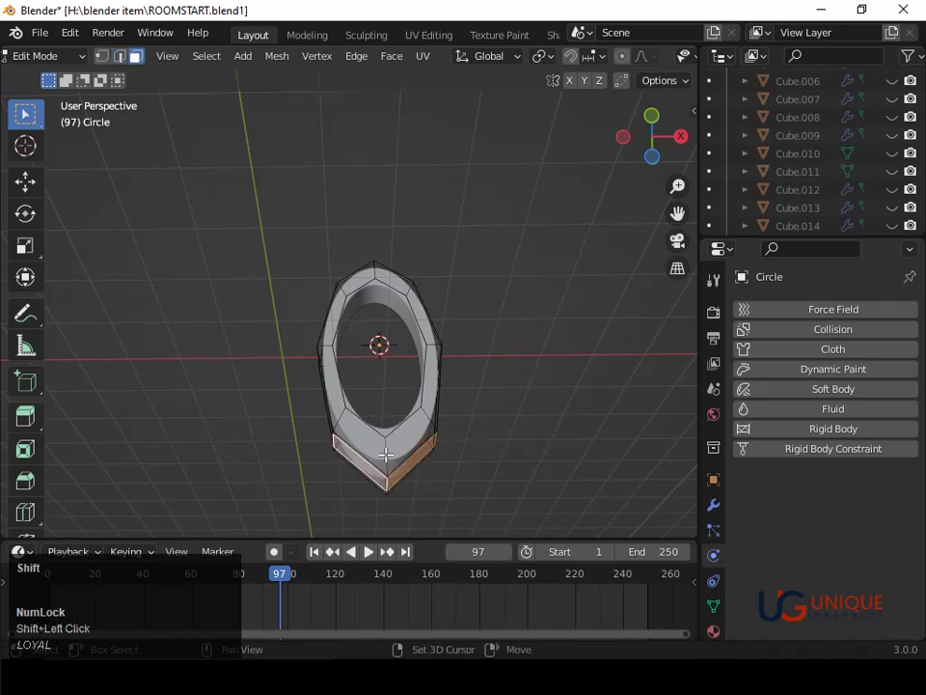
key(g)
key(z)
click(391, 474)
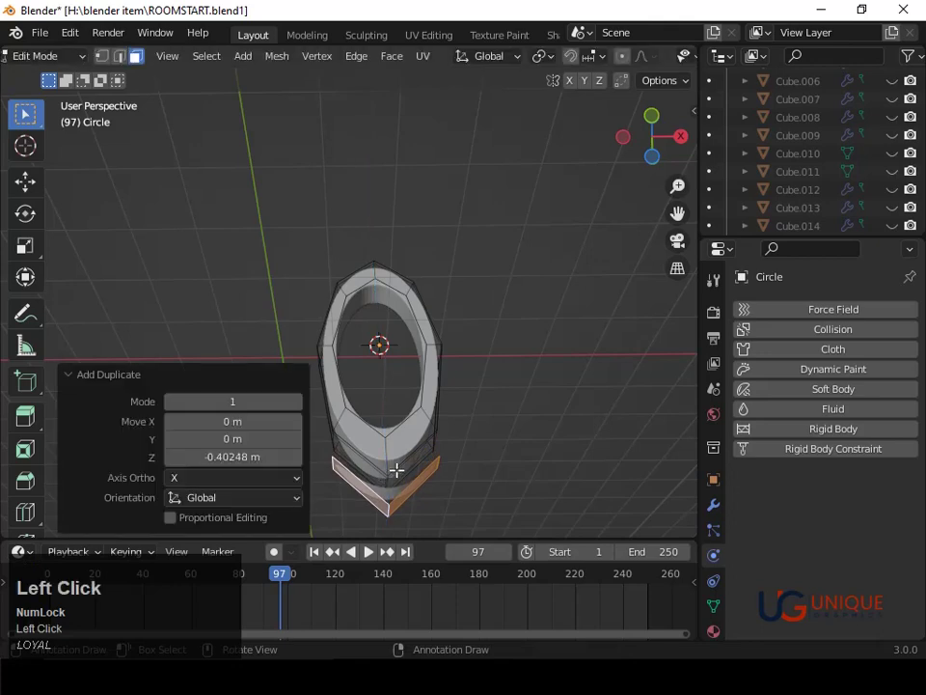
Undo the duplication of the lower rim faces and return to Object Mode
middle_drag(396, 468, 469, 93)
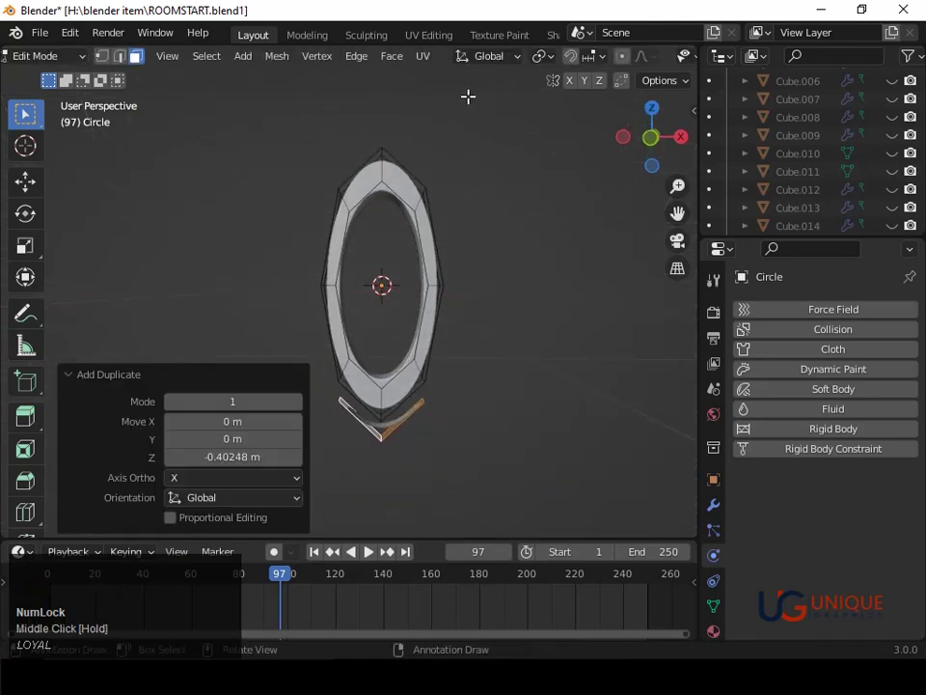
click(468, 96)
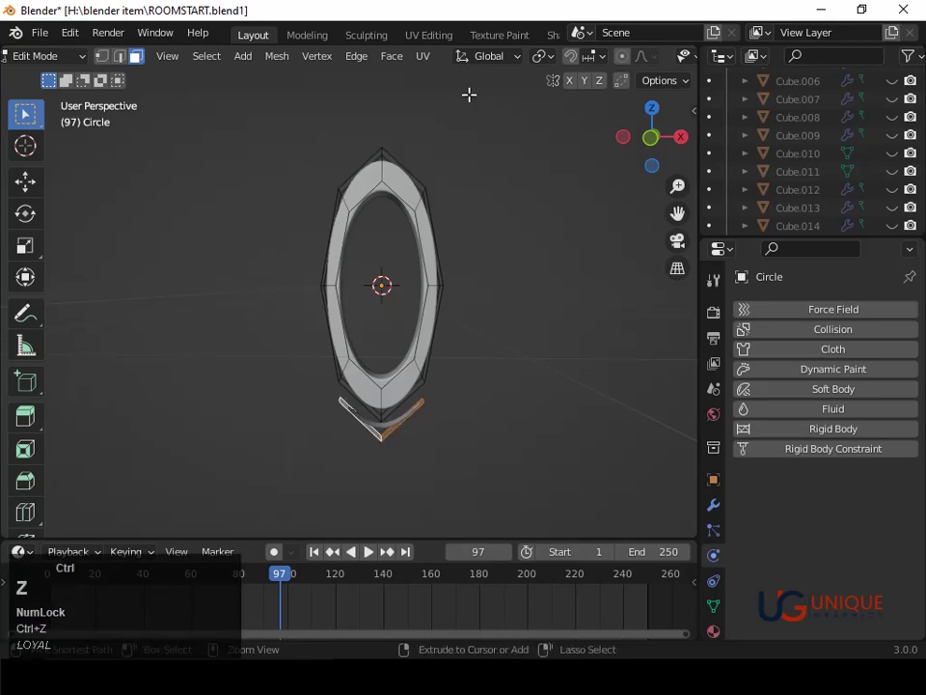
key(ctrl+z)
key(Tab)
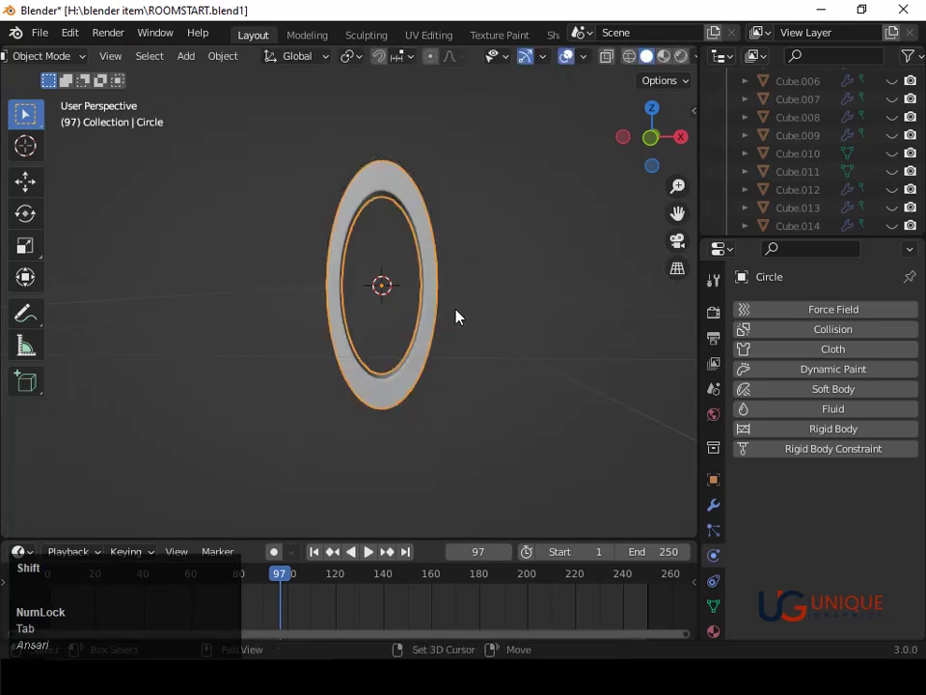
Add a 2 m cube at the ring's centre and scale it to 0.261 along Z
key(shift+a)
mouse_move(420, 287)
click(509, 305)
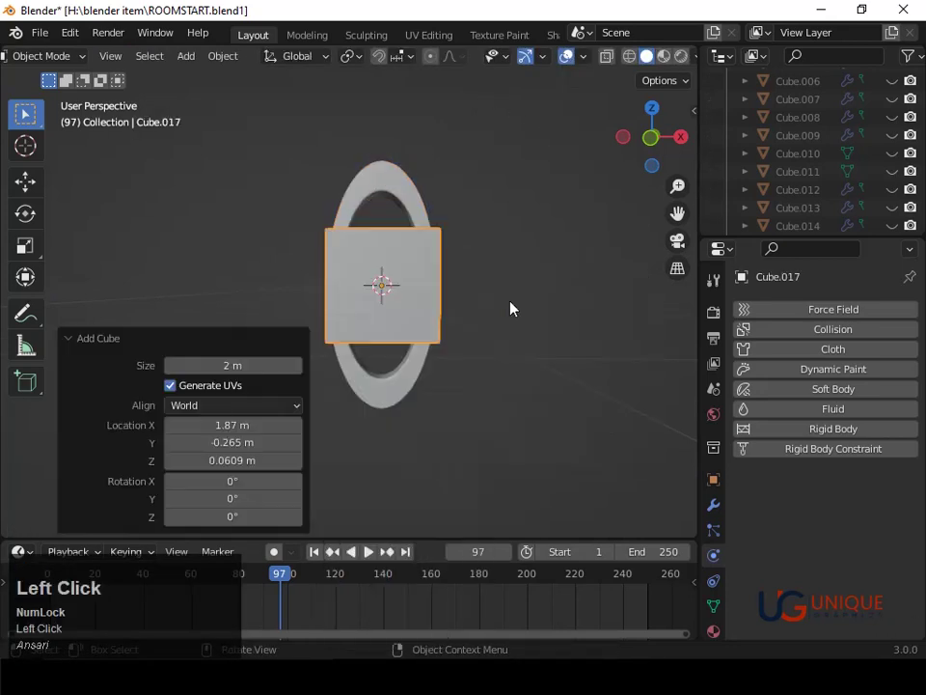
key(s)
key(z)
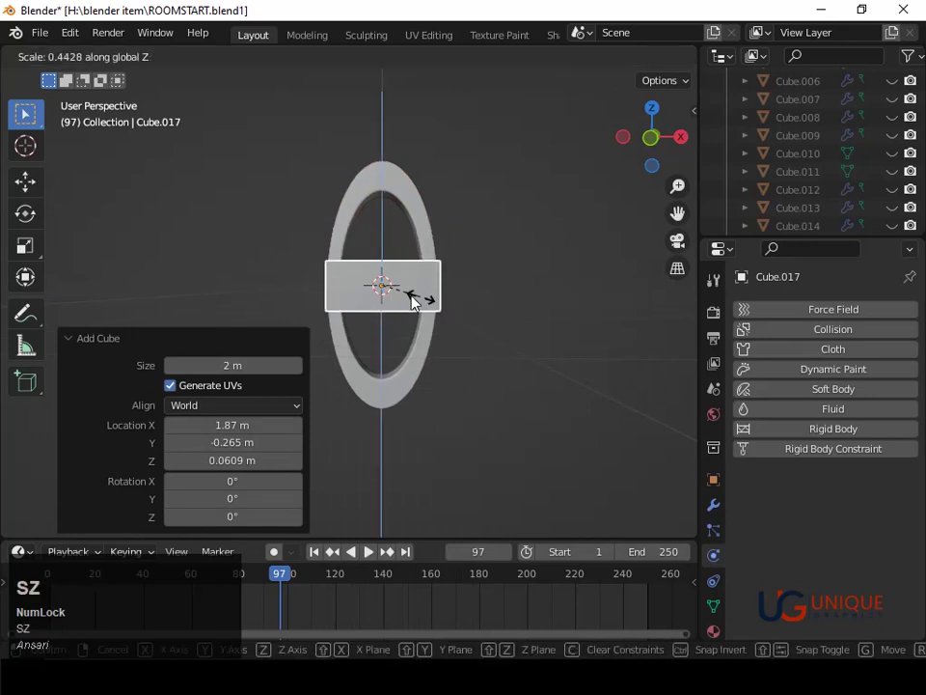
click(419, 296)
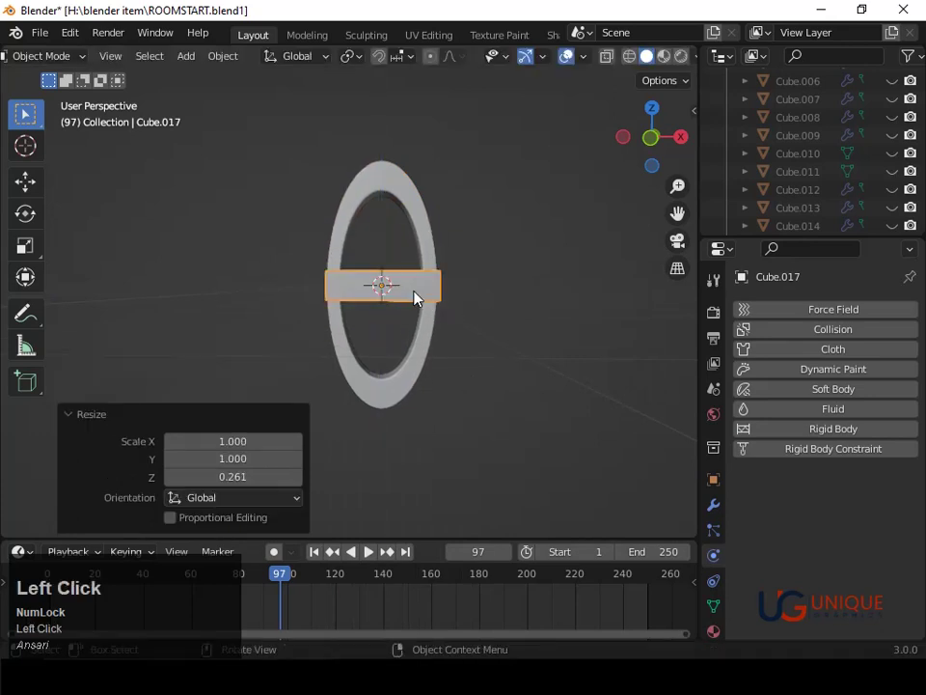
Move the flattened cube down about 2.31 m to the ring's foot and shift it about 0.197 m along Y in top view
key(g)
click(416, 405)
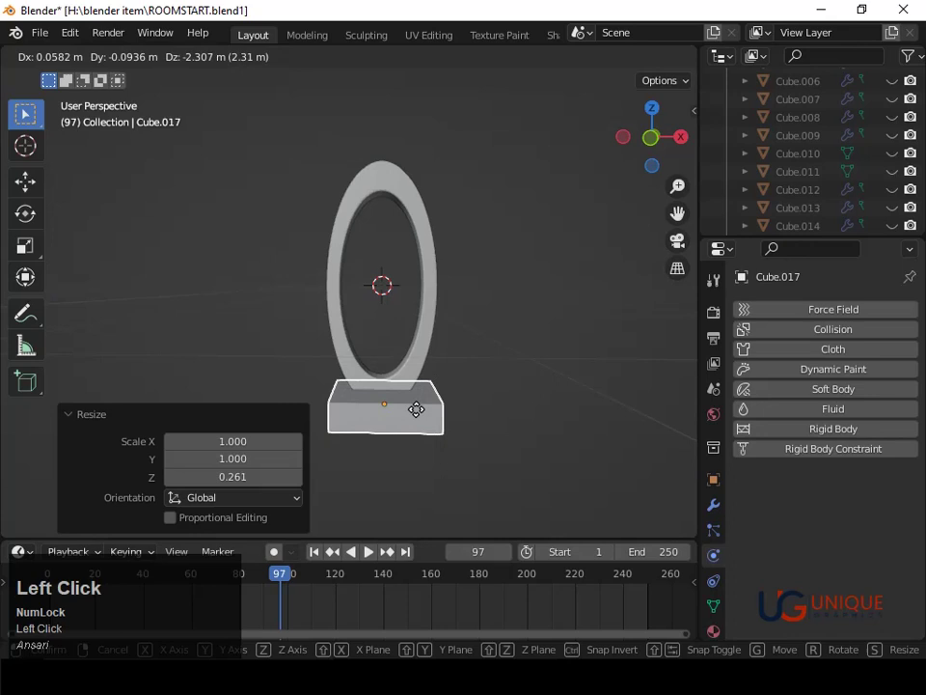
drag(656, 124, 659, 116)
click(655, 111)
key(g)
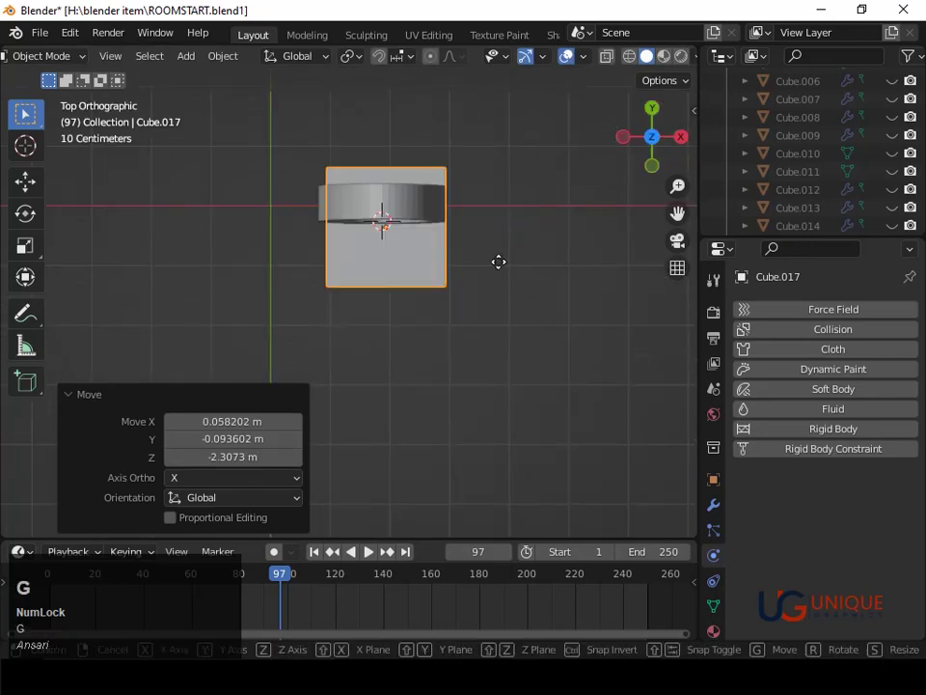
click(508, 260)
Scale the base block to 0.648 along Y and move it about -0.091 m in X and 0.227 m in Y
key(s)
key(z)
key(x)
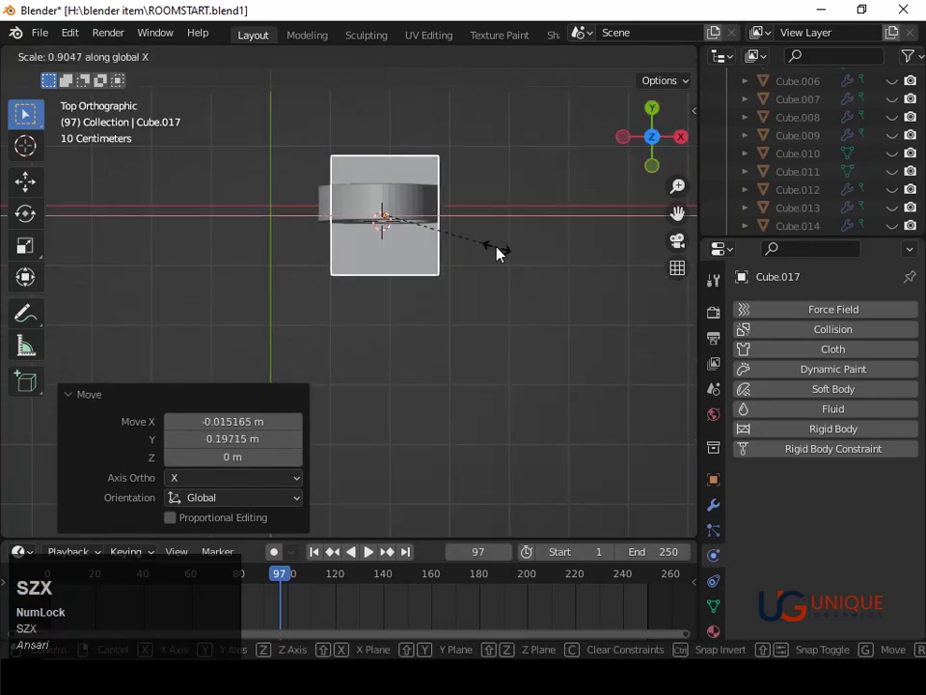
key(y)
click(468, 232)
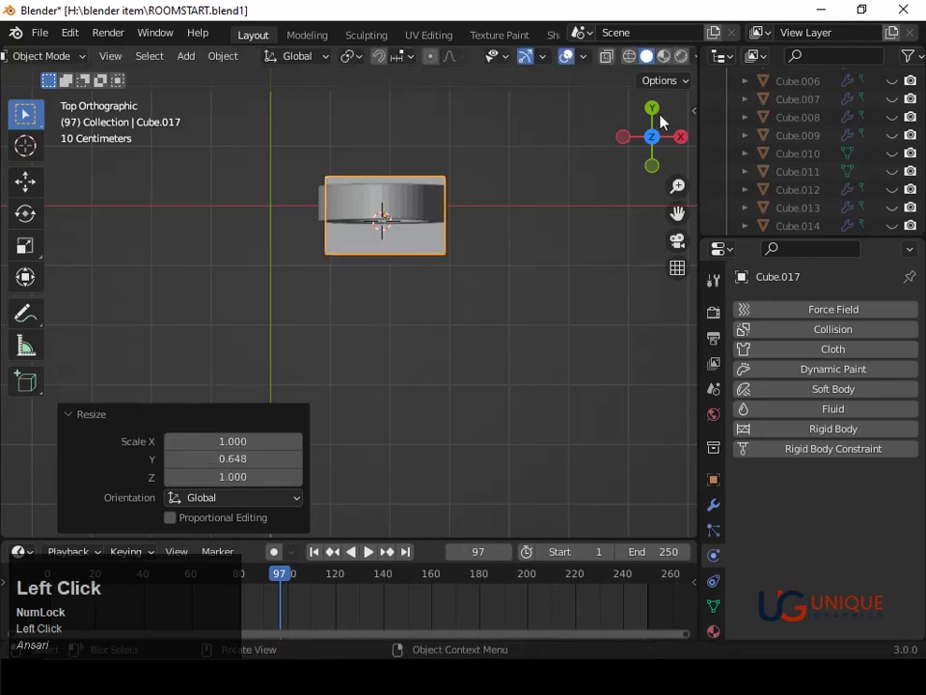
key(g)
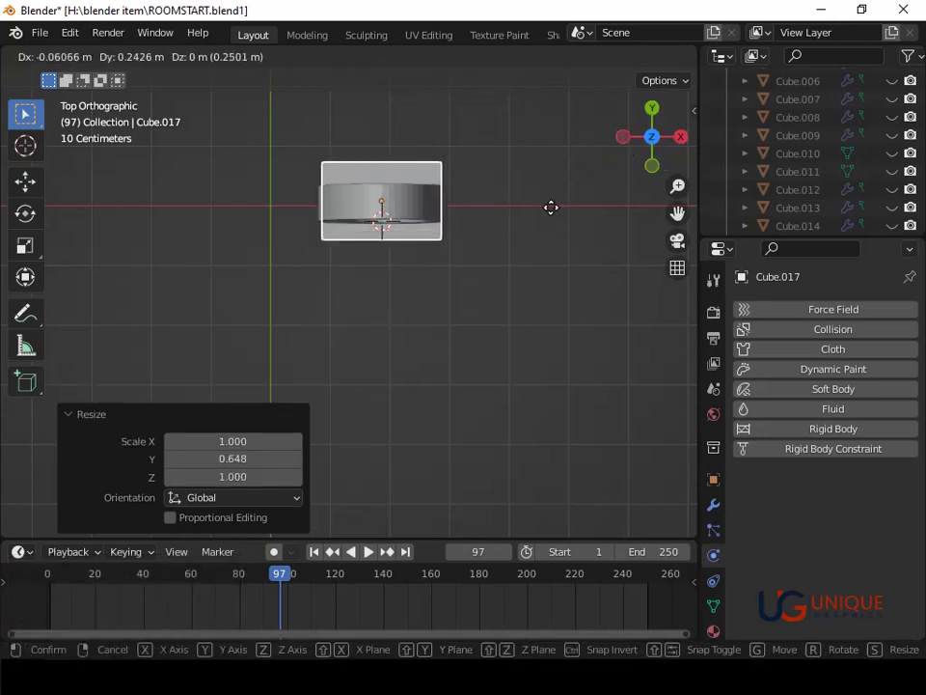
click(549, 207)
Scale the base block to 1.307 along X and centre it under the ring by moving about 0.045 m in X and -0.045 m in Y
key(s)
key(x)
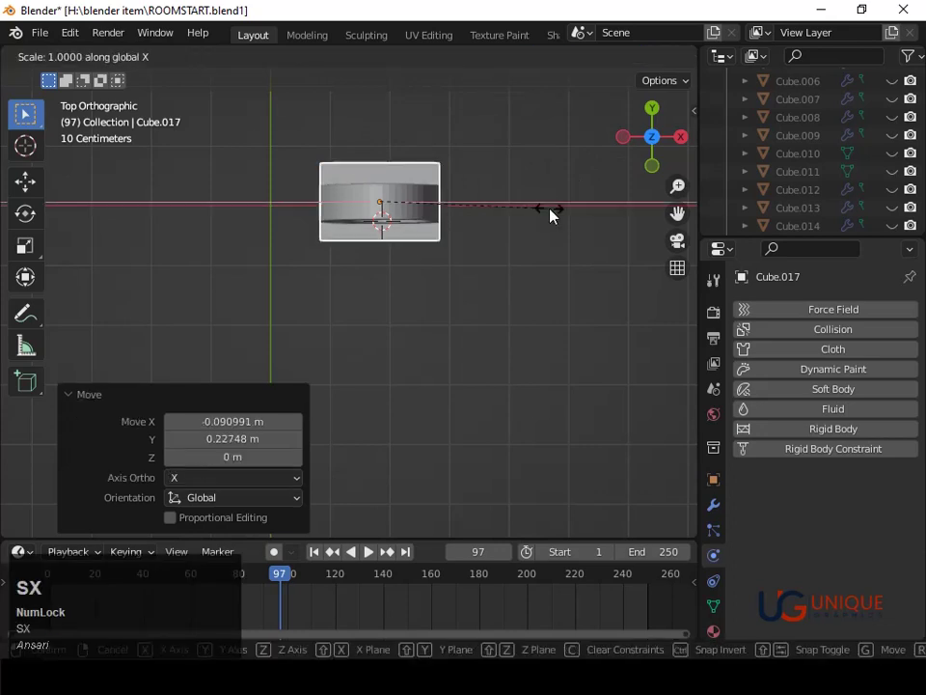
click(603, 219)
click(657, 140)
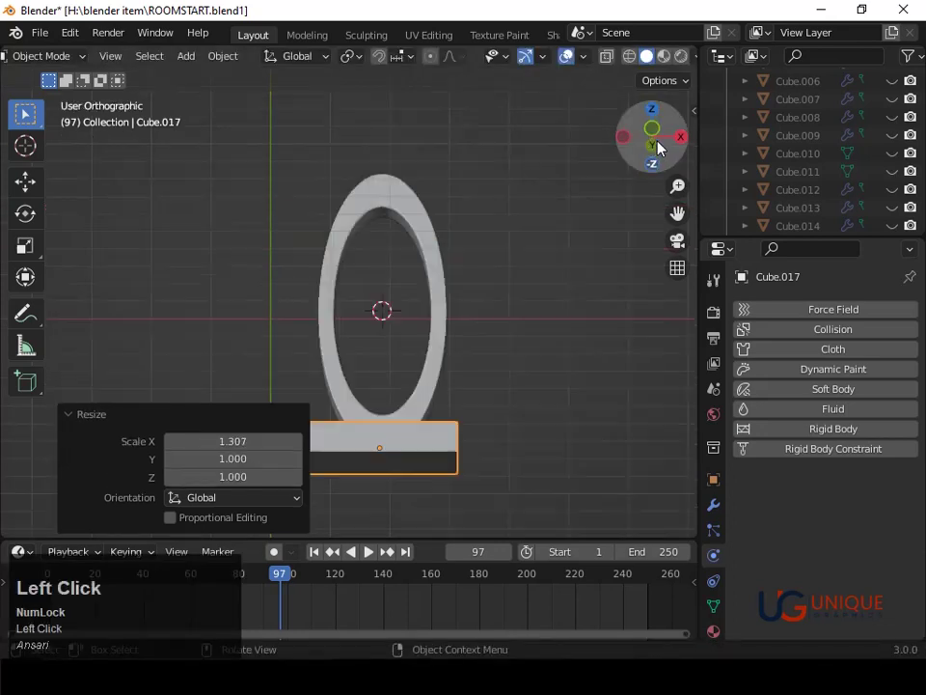
click(657, 140)
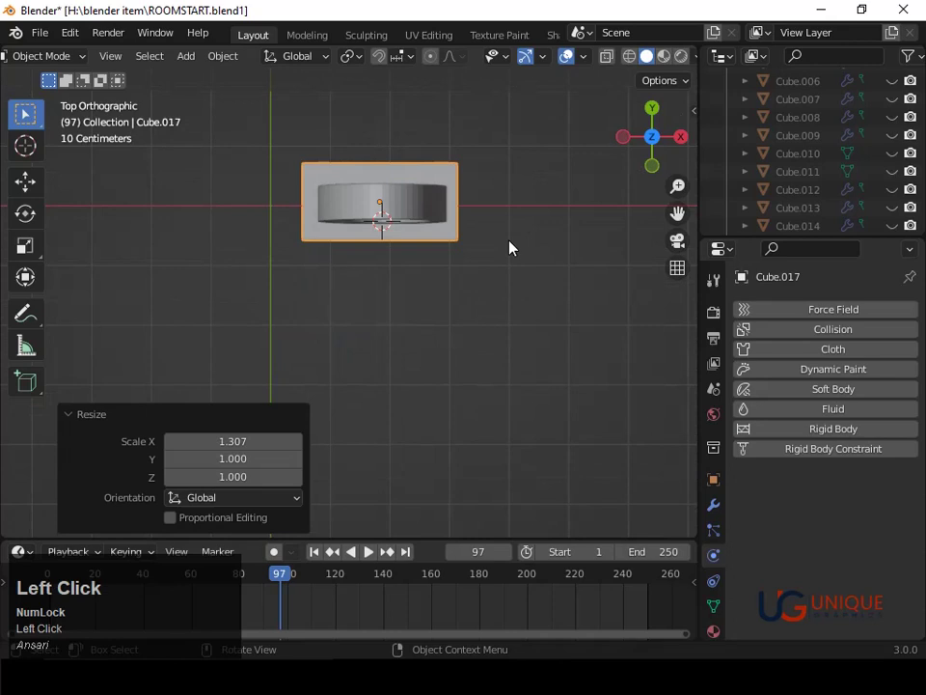
key(g)
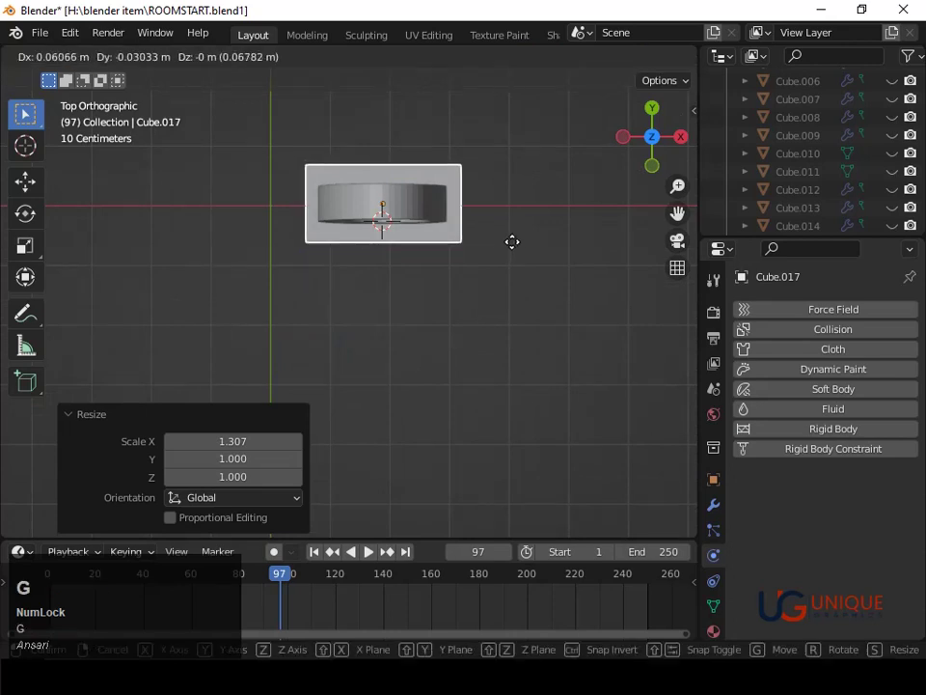
click(511, 244)
Lower the base block about 0.133 m along Z beneath the oval ring
scroll(460, 309, down, 4)
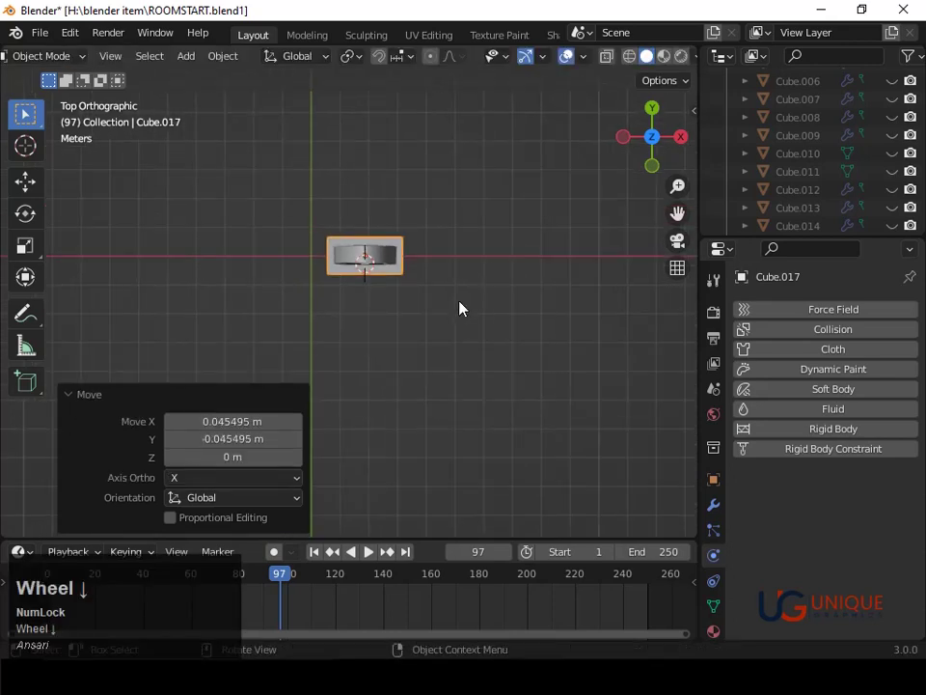
middle_drag(460, 309, 465, 139)
scroll(449, 251, up, 2)
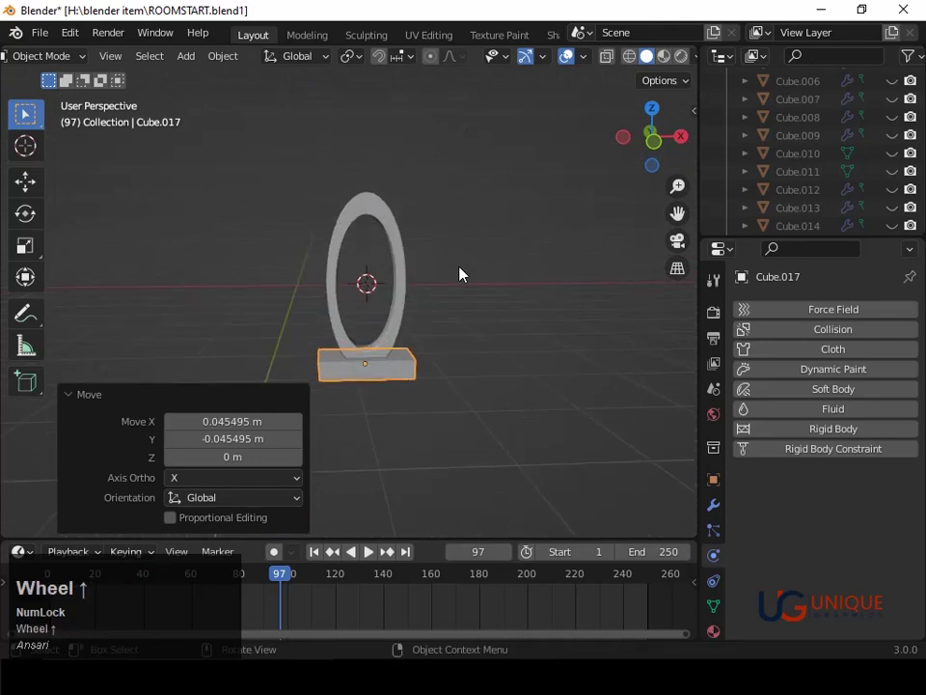
key(g)
key(z)
key(Down)
key(Down)
key(Down)
key(Down)
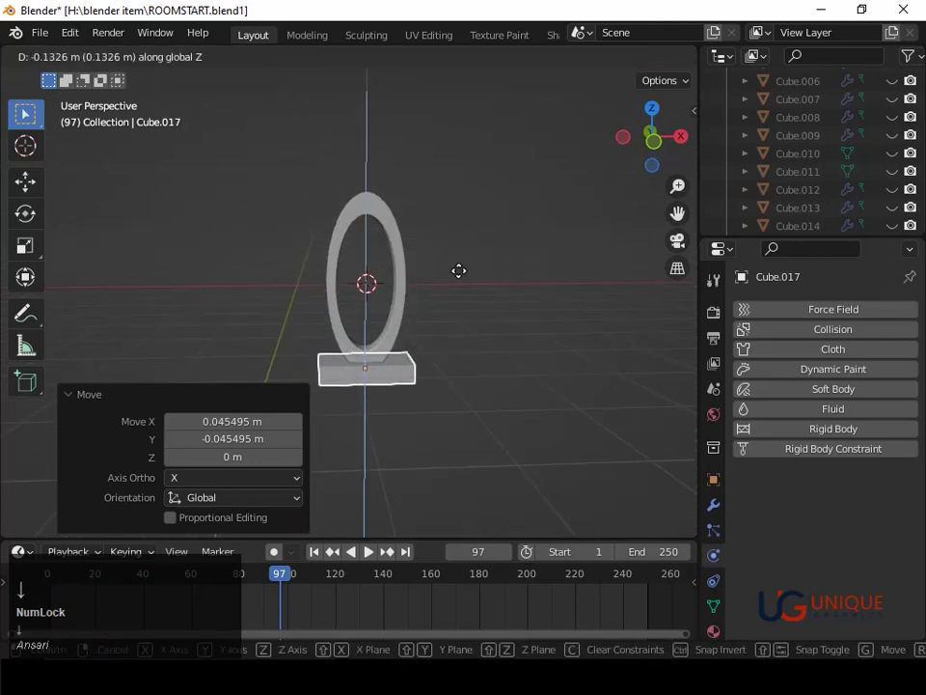
click(459, 273)
Join the base block and the oval ring into one object, with the ring as the active object
middle_drag(469, 294, 515, 349)
scroll(472, 357, down, 2)
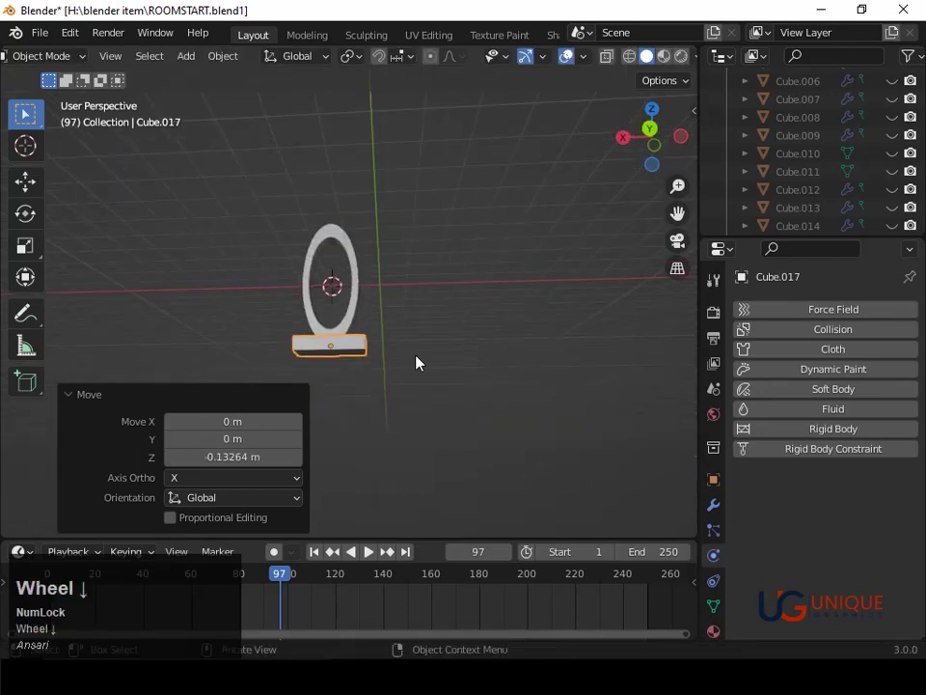
middle_drag(416, 363, 545, 450)
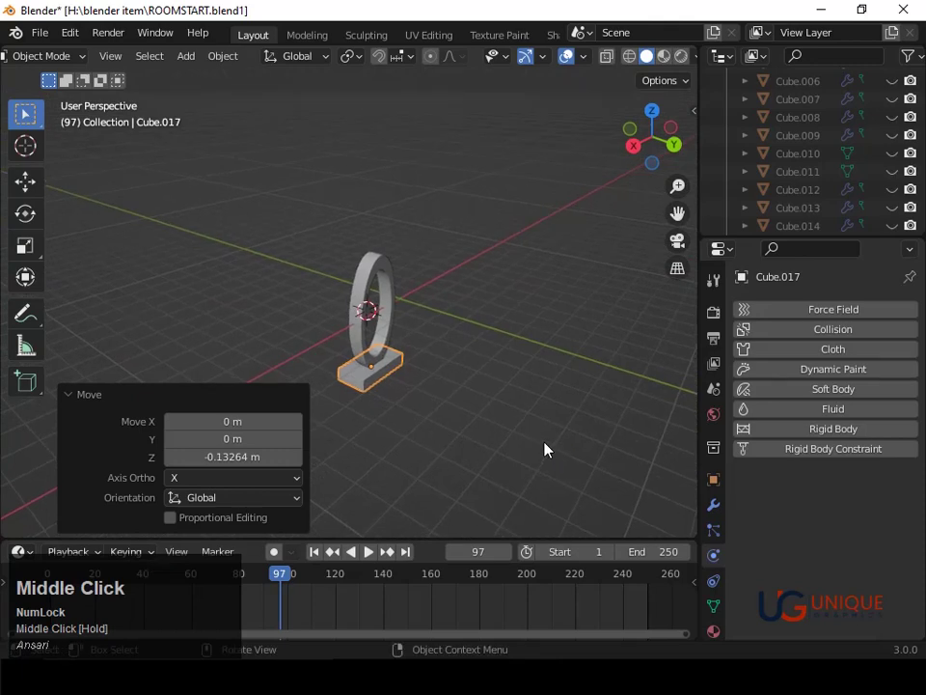
key(Tab)
key(Tab)
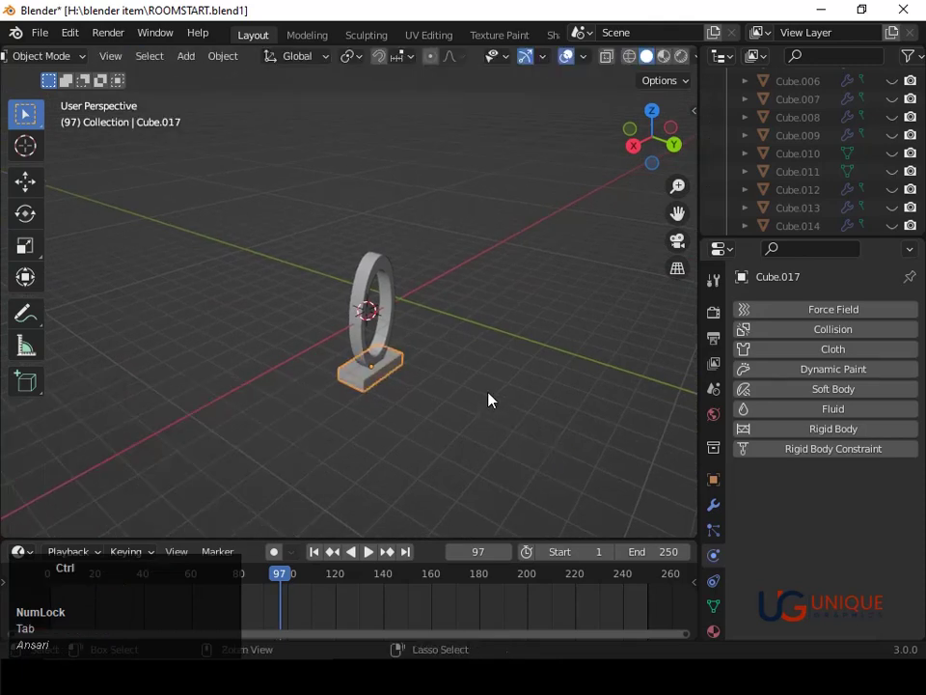
key(ctrl+j)
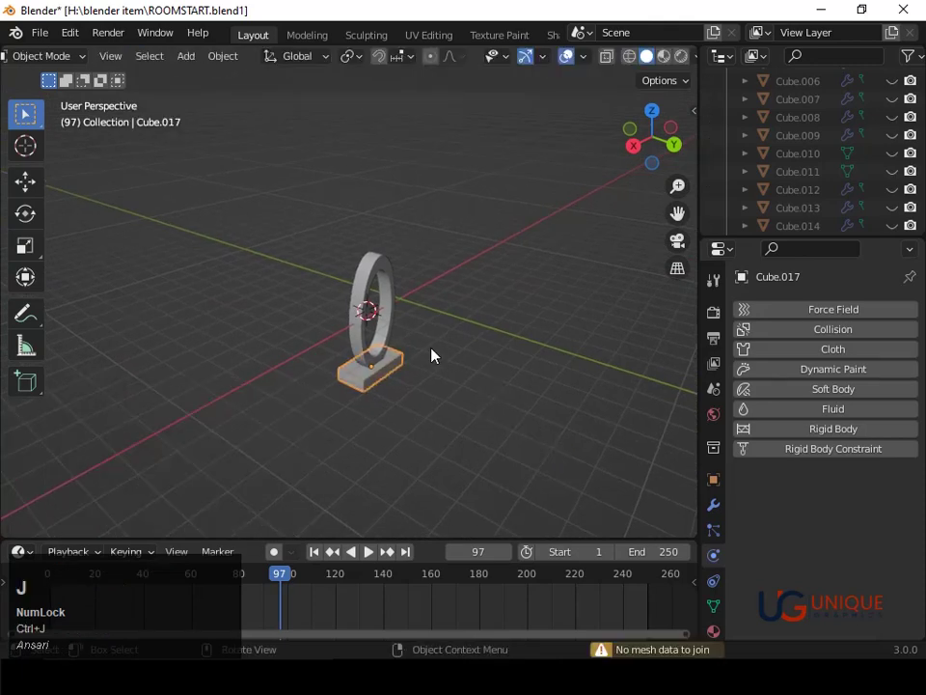
shift+click(367, 315)
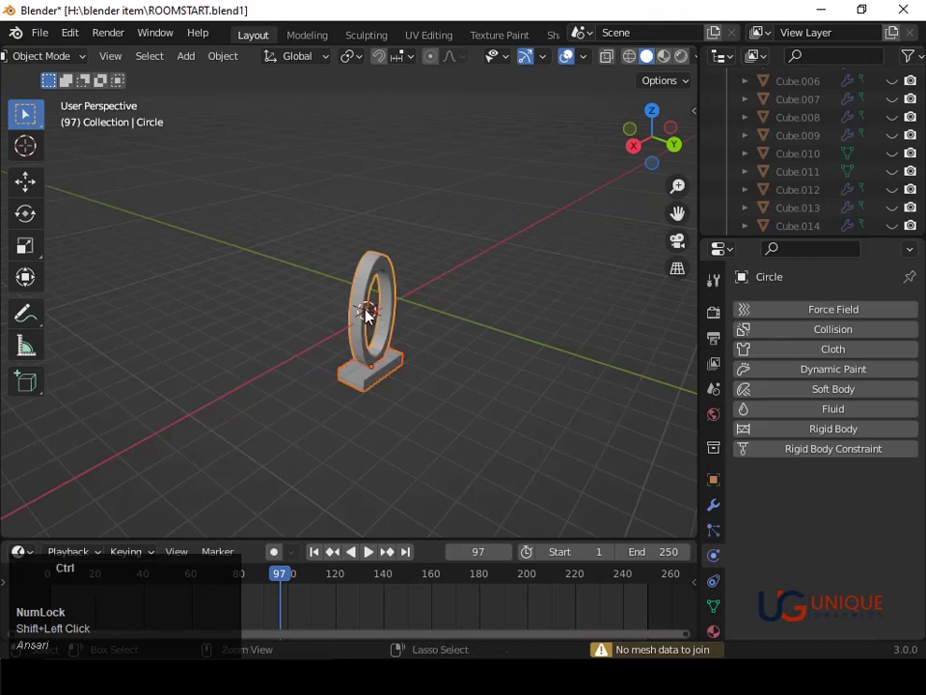
key(ctrl+j)
Add a horizontal loop cut around the base block and slide it toward the lower edge with factor 0.625
scroll(404, 350, up, 2)
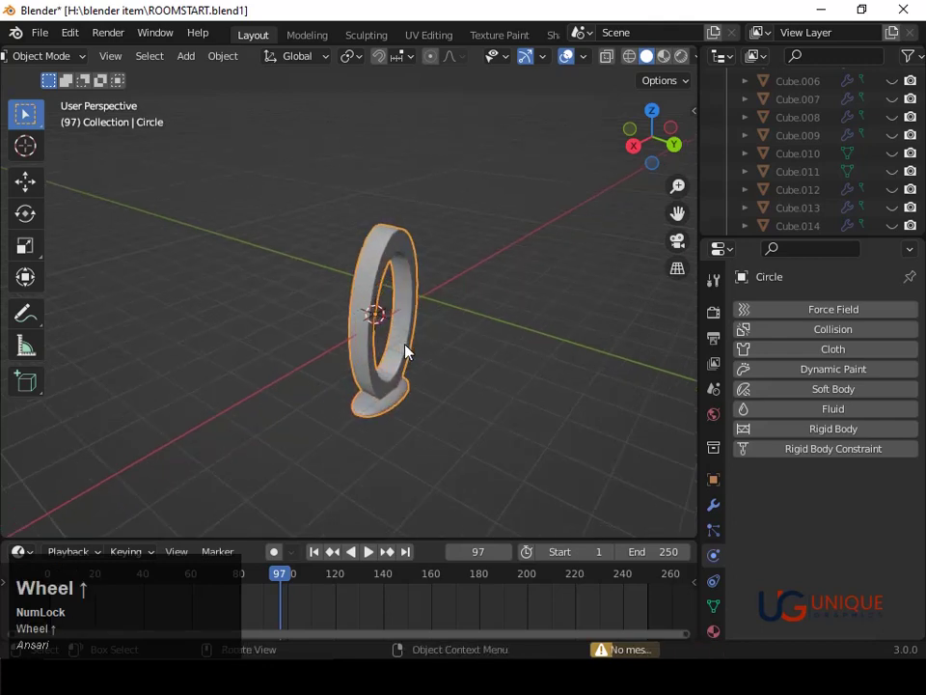
scroll(406, 351, down, 4)
middle_drag(405, 372, 362, 351)
scroll(392, 325, up, 3)
key(Tab)
key(ctrl+r)
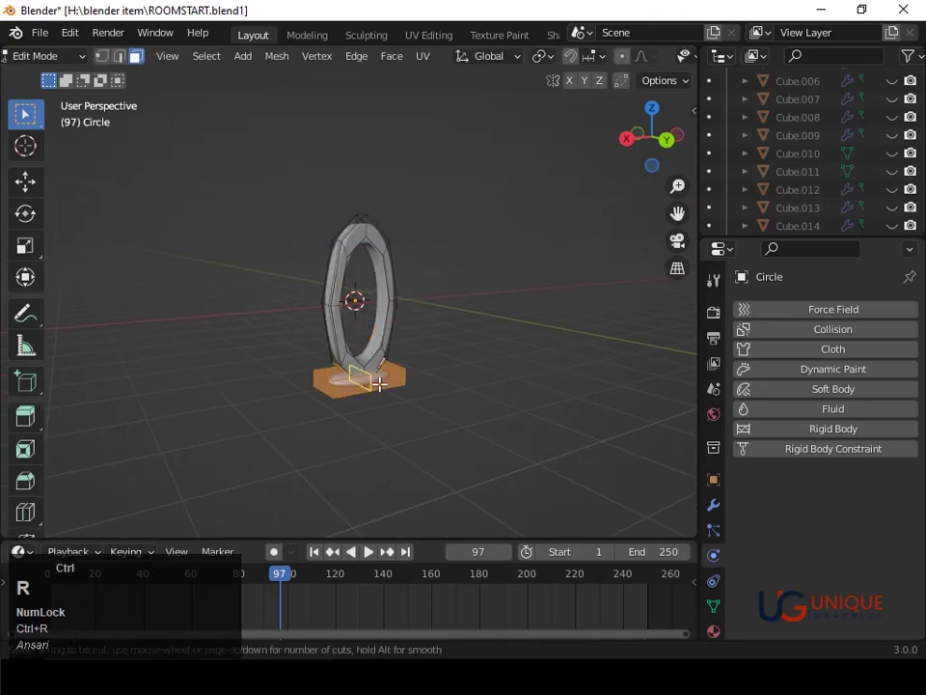
click(401, 381)
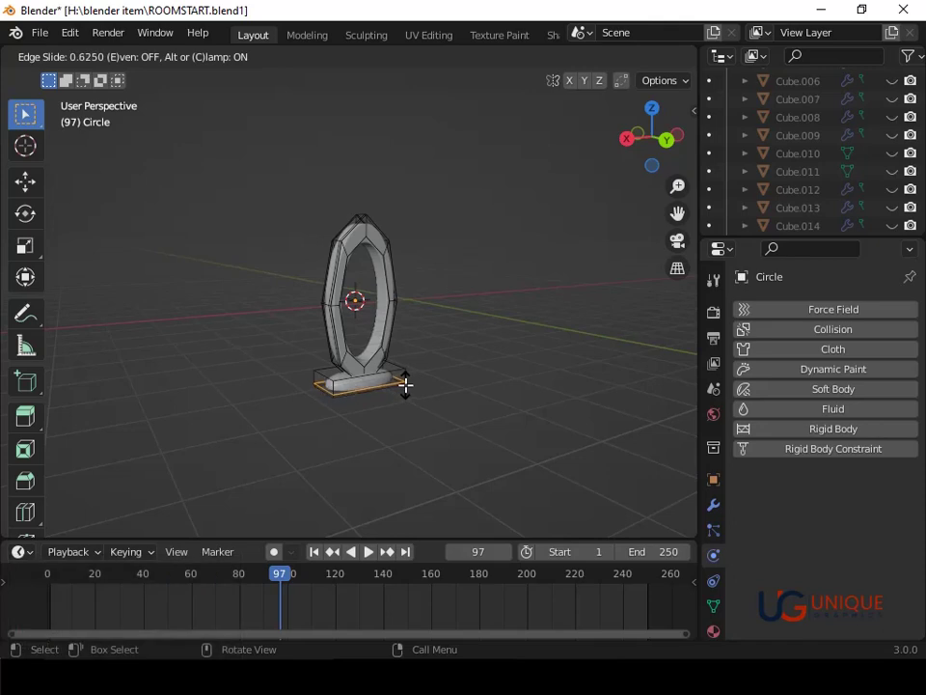
click(404, 384)
Add a horizontal loop cut around the base block and slide it toward the upper edge with factor -0.429
key(ctrl+r)
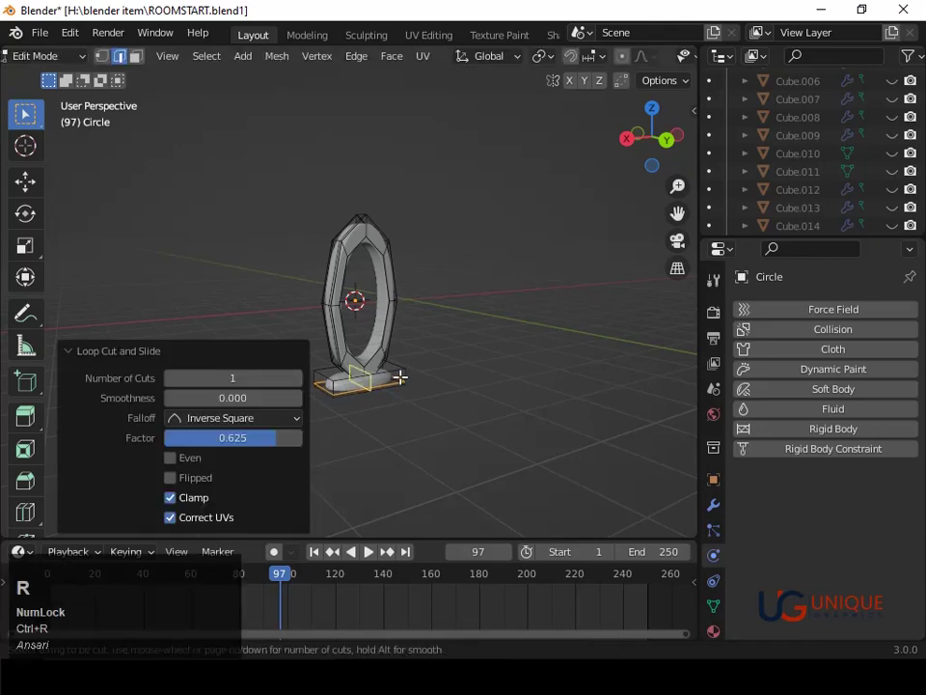
click(407, 377)
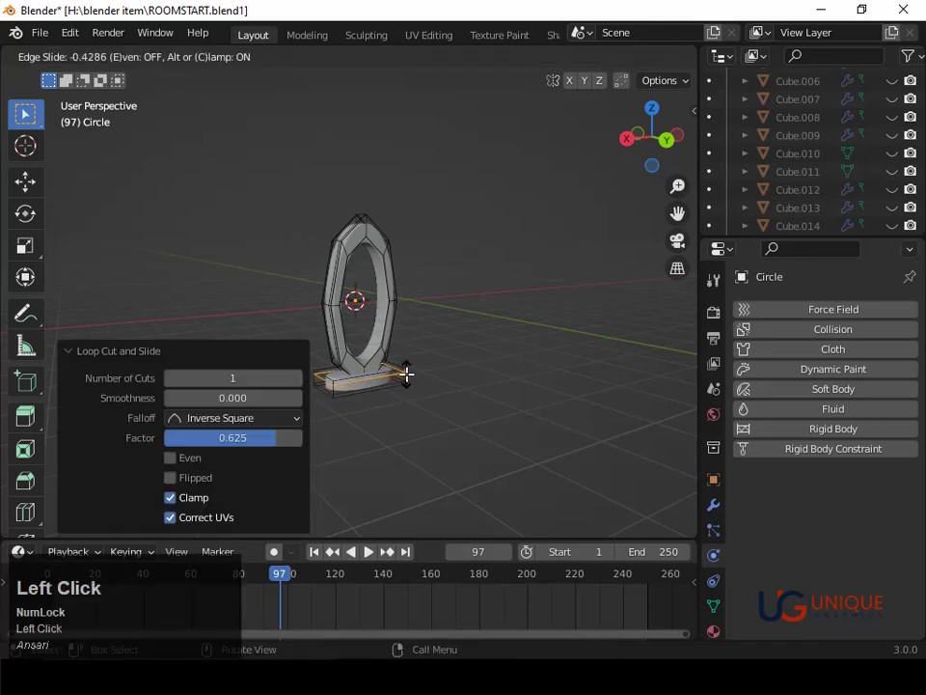
click(408, 375)
scroll(407, 376, up, 1)
middle_drag(407, 376, 496, 391)
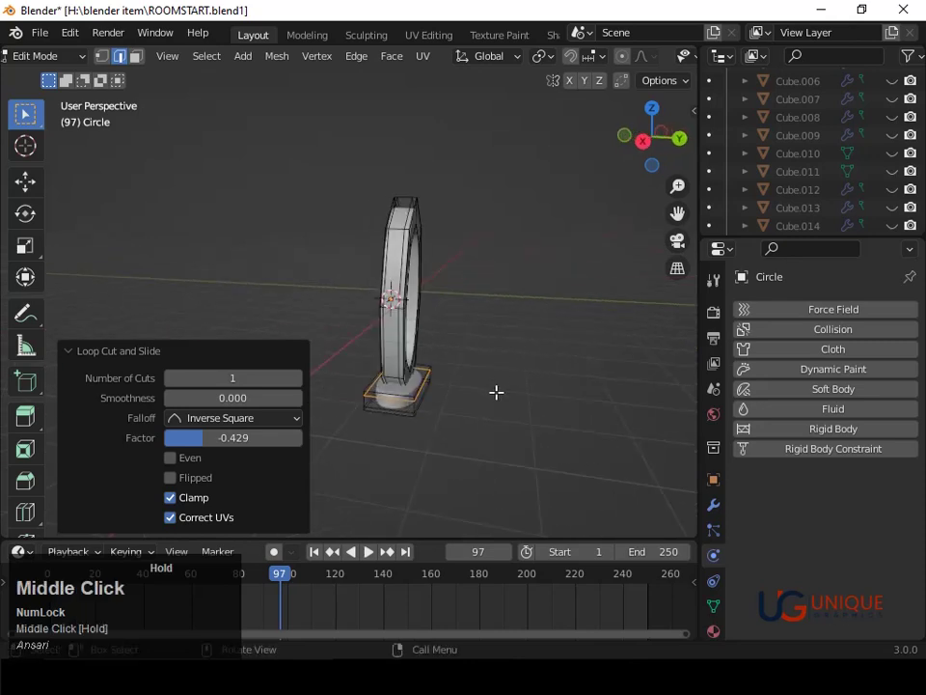
Add another horizontal loop cut low on the base block and scale that loop outward to 1.368 to flare the base
key(ctrl+r)
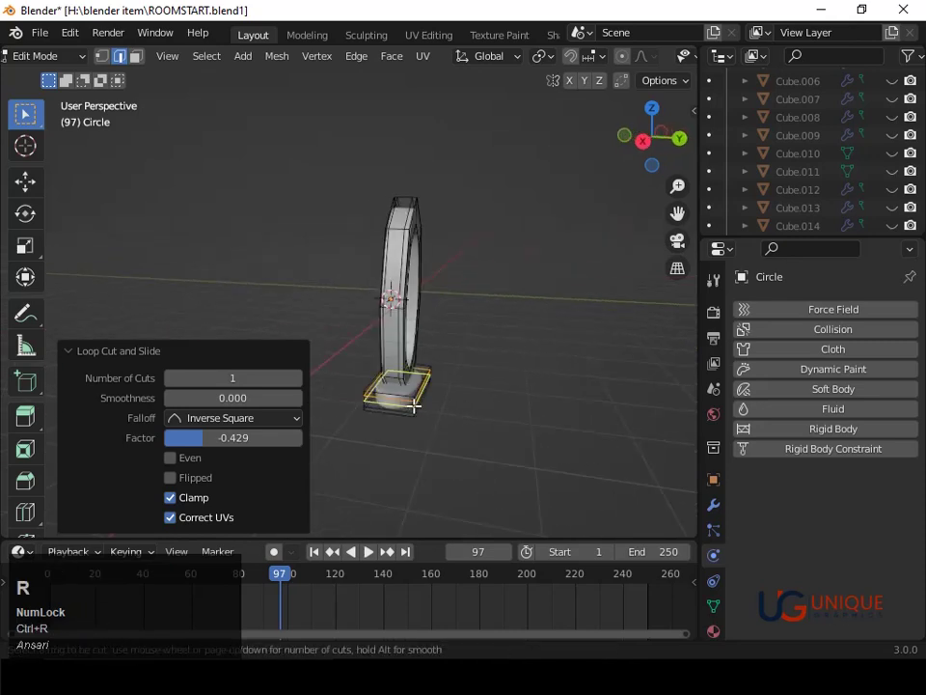
click(413, 407)
click(414, 405)
key(s)
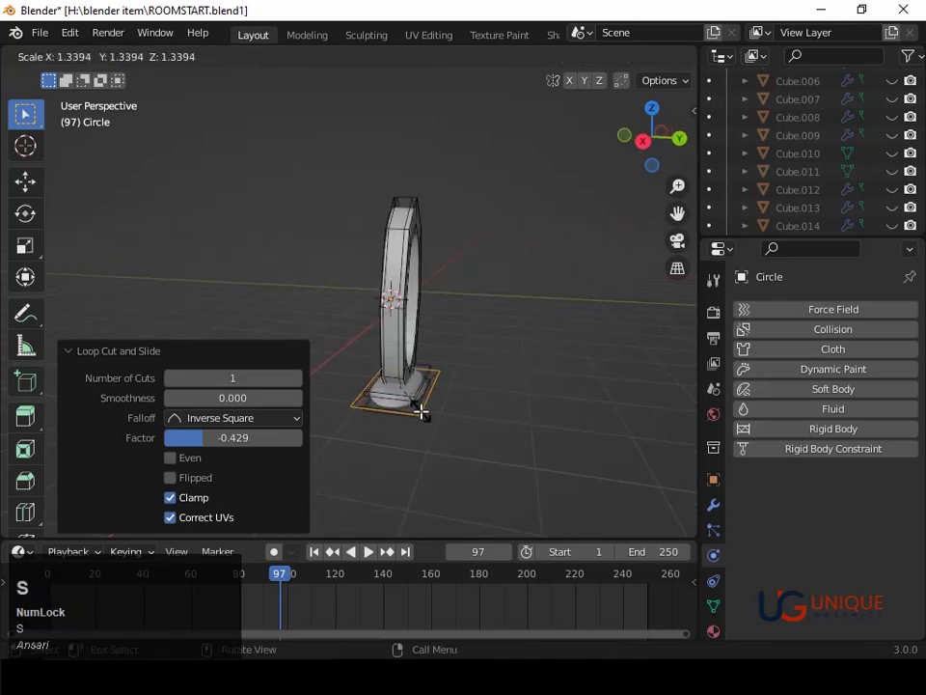
click(421, 412)
middle_drag(457, 418, 409, 428)
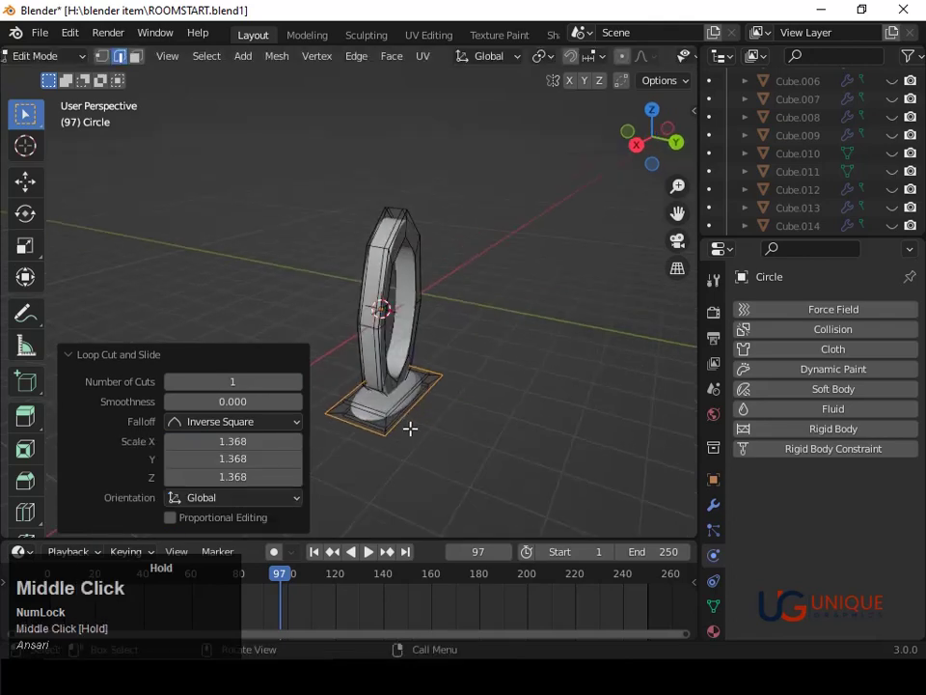
Add crosswise loop cuts near both short ends of the base, with slide factors -0.500 and 0.714
key(ctrl+r)
click(394, 412)
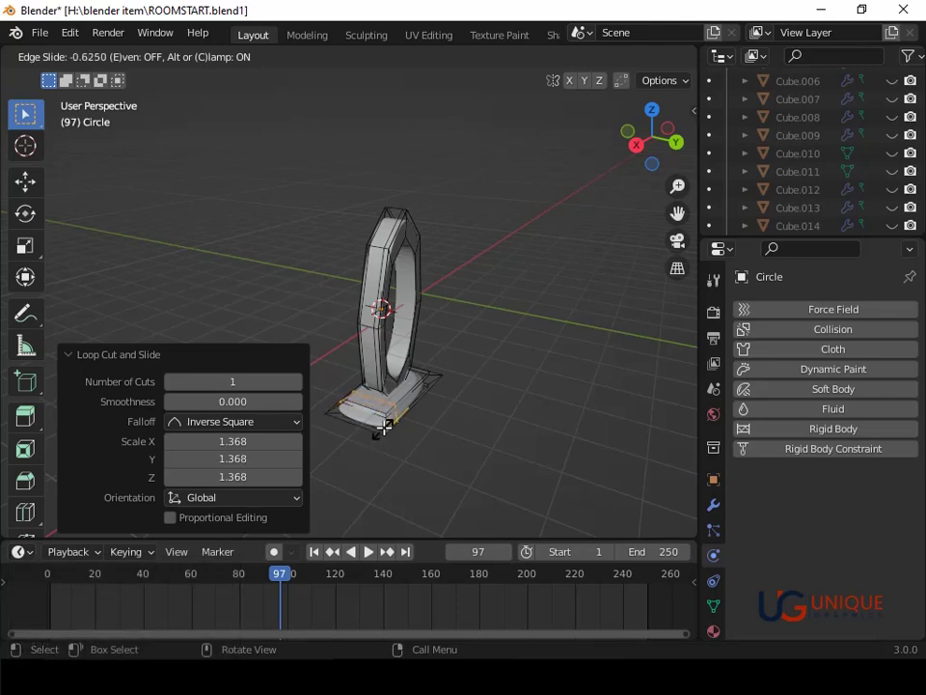
click(384, 424)
middle_drag(492, 396, 395, 423)
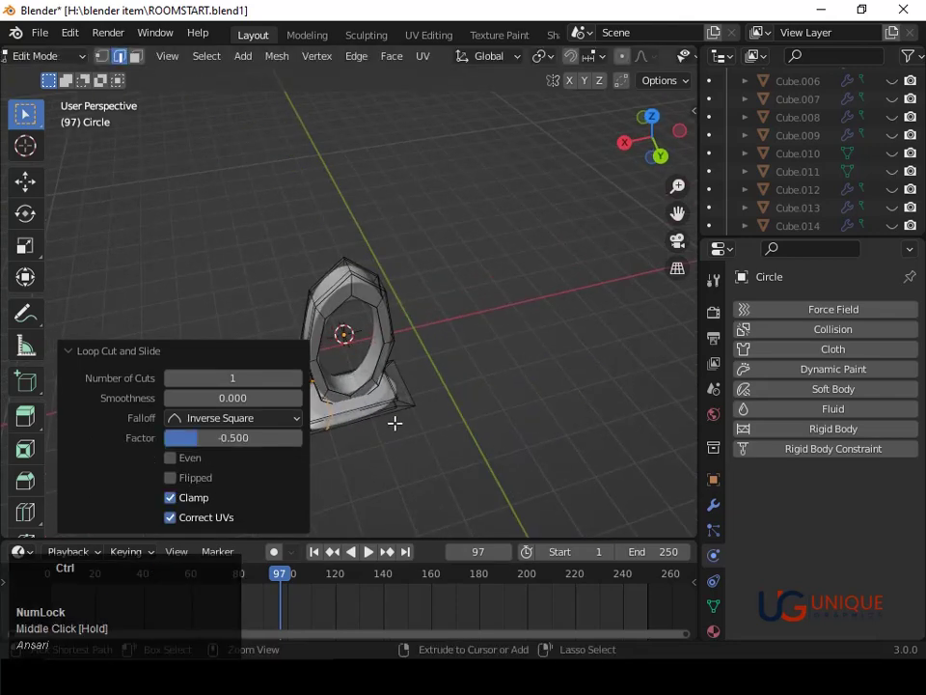
key(ctrl+r)
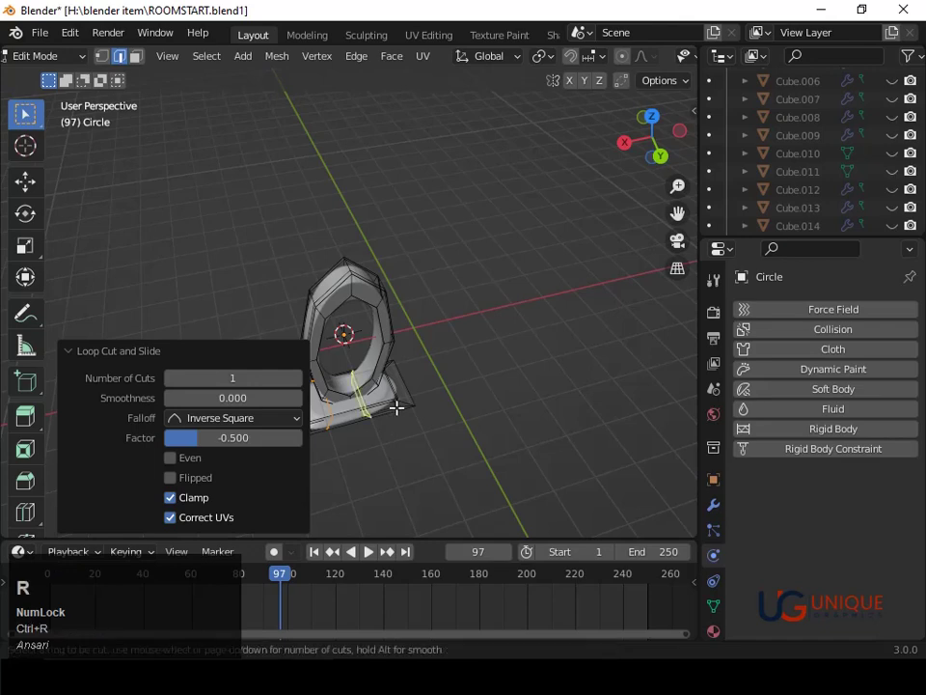
click(396, 407)
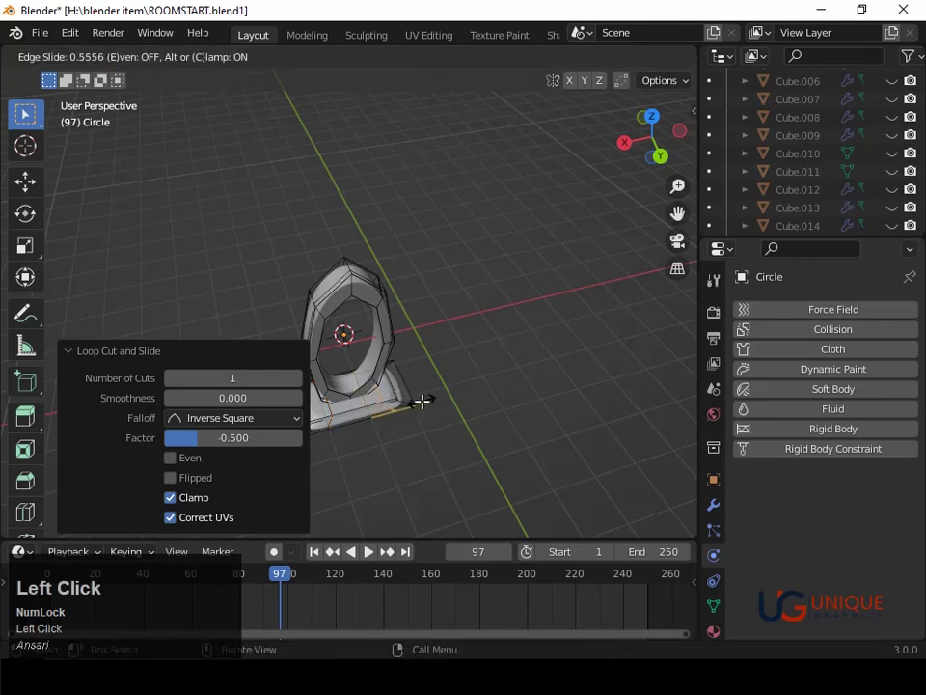
click(429, 398)
Add lengthwise loop cuts near both long edges of the base, with slide factors -0.612 and about -0.33
key(ctrl)
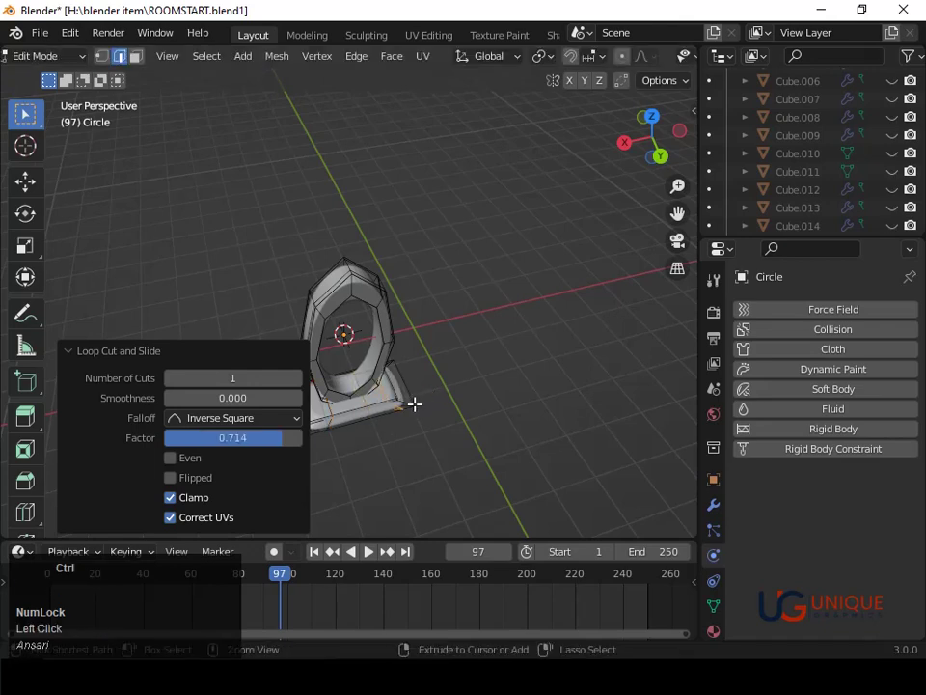
key(ctrl+r)
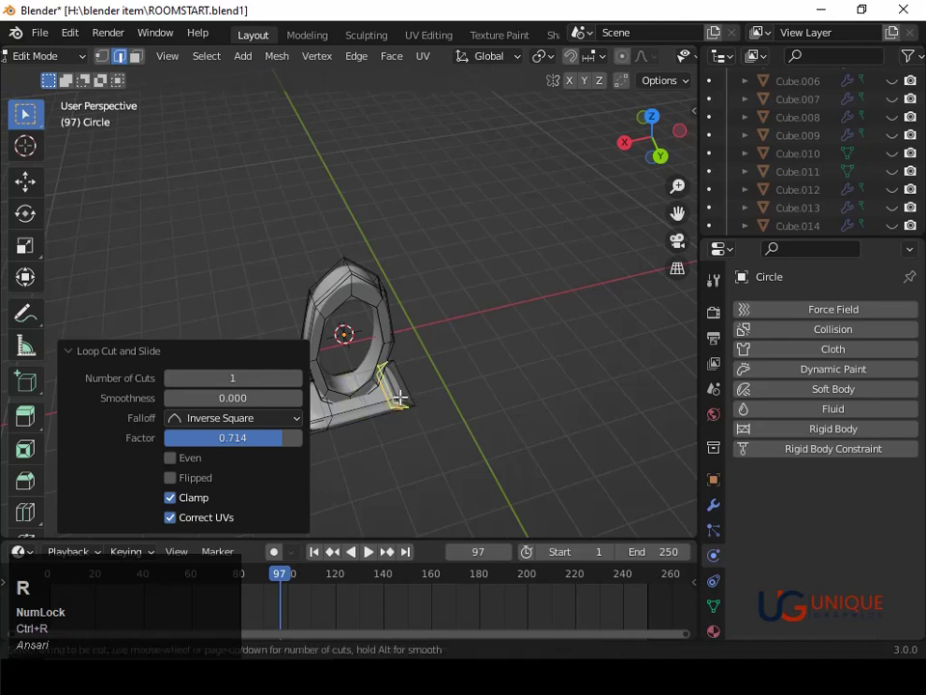
click(405, 395)
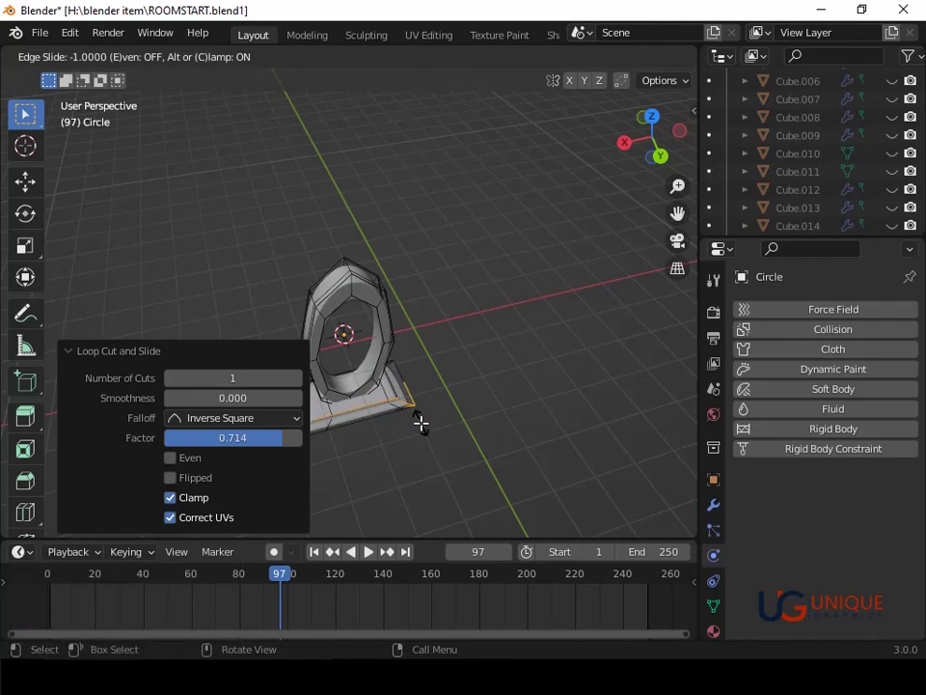
middle_click(422, 403)
middle_drag(422, 398, 431, 447)
key(ctrl+r)
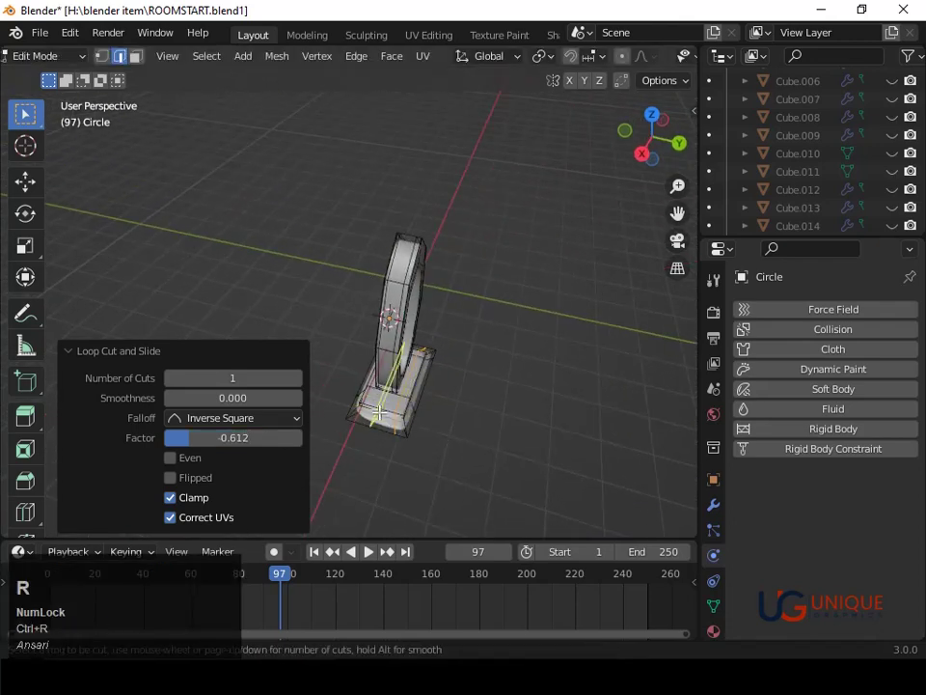
click(403, 430)
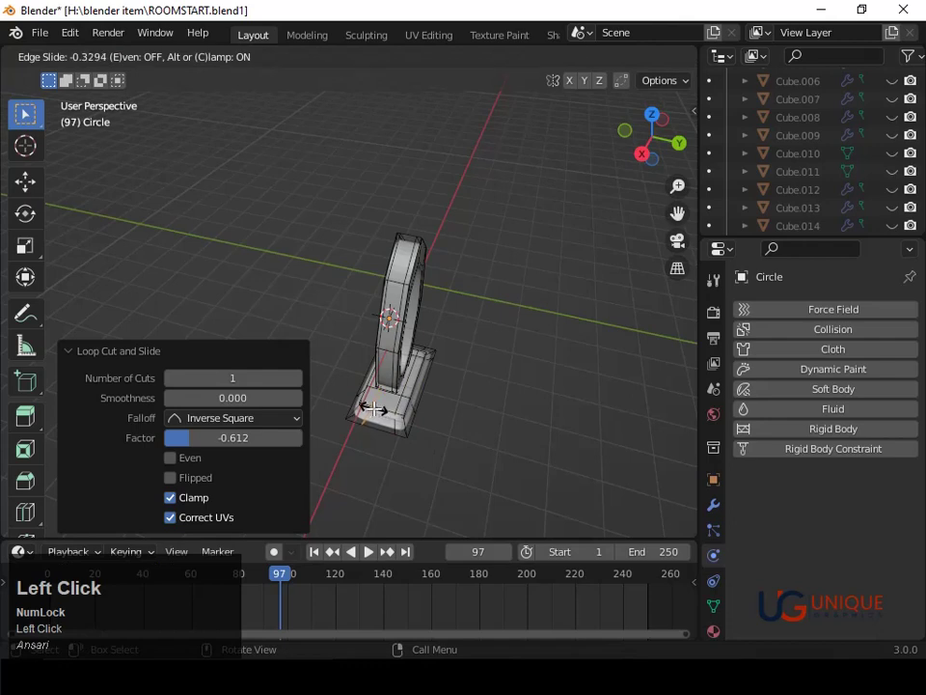
click(372, 408)
Return to Object Mode and reveal all the hidden room objects around the ring frame
key(Tab)
middle_drag(443, 457, 387, 396)
scroll(275, 393, up, 2)
scroll(356, 400, down, 2)
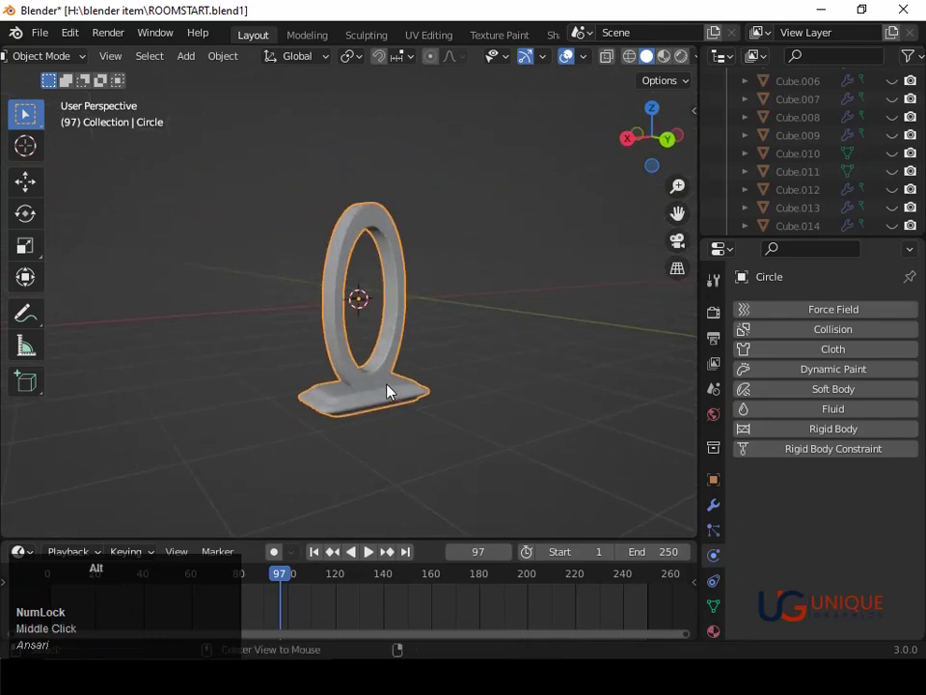
key(alt+h)
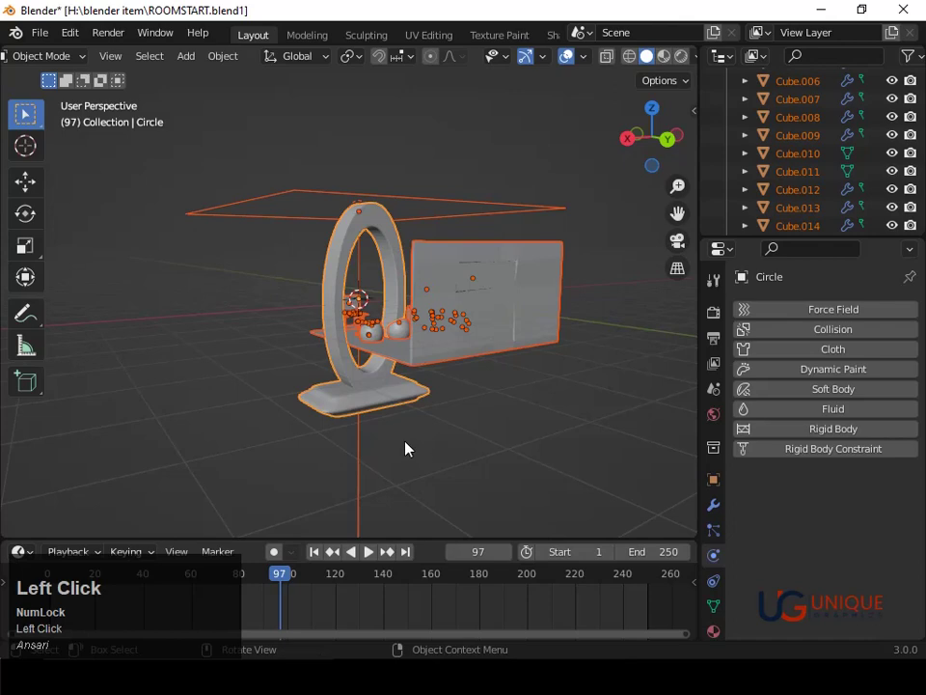
middle_drag(397, 440, 481, 453)
Select only the ring frame with its base and scale it uniformly to 0.250
click(403, 378)
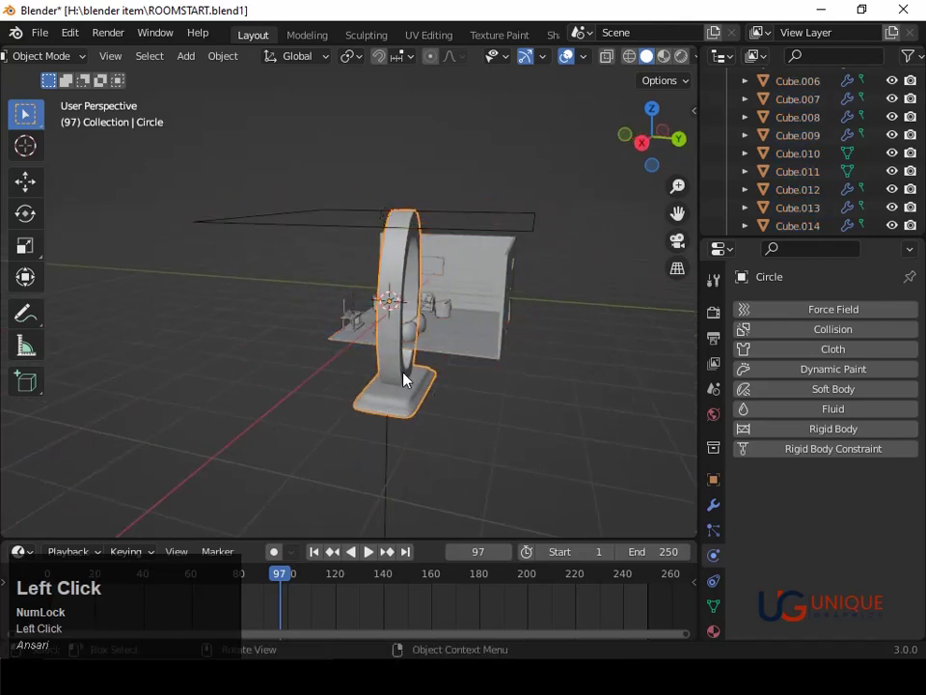
key(s)
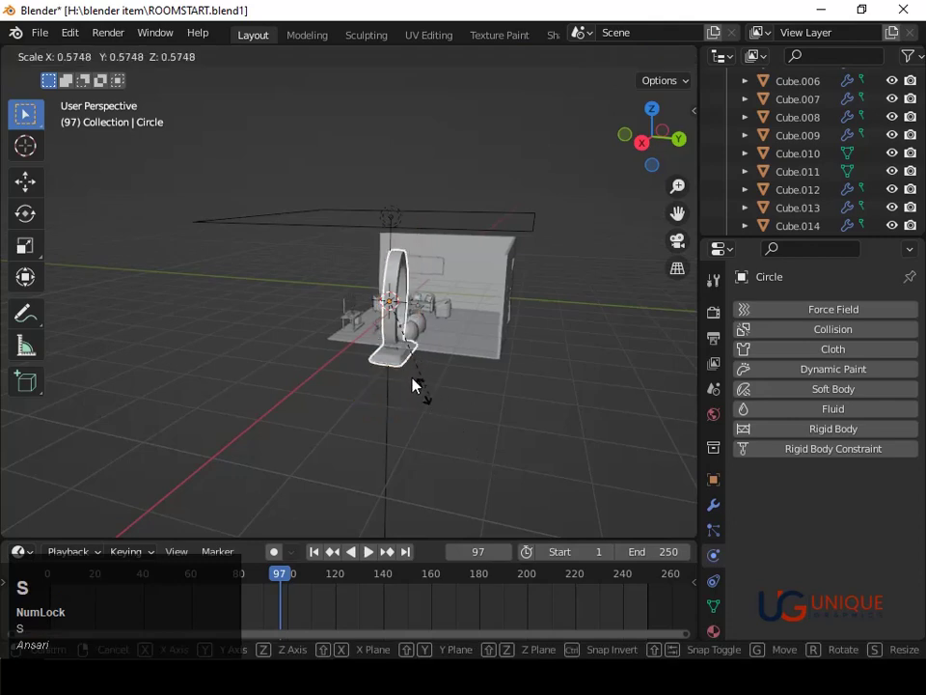
click(399, 342)
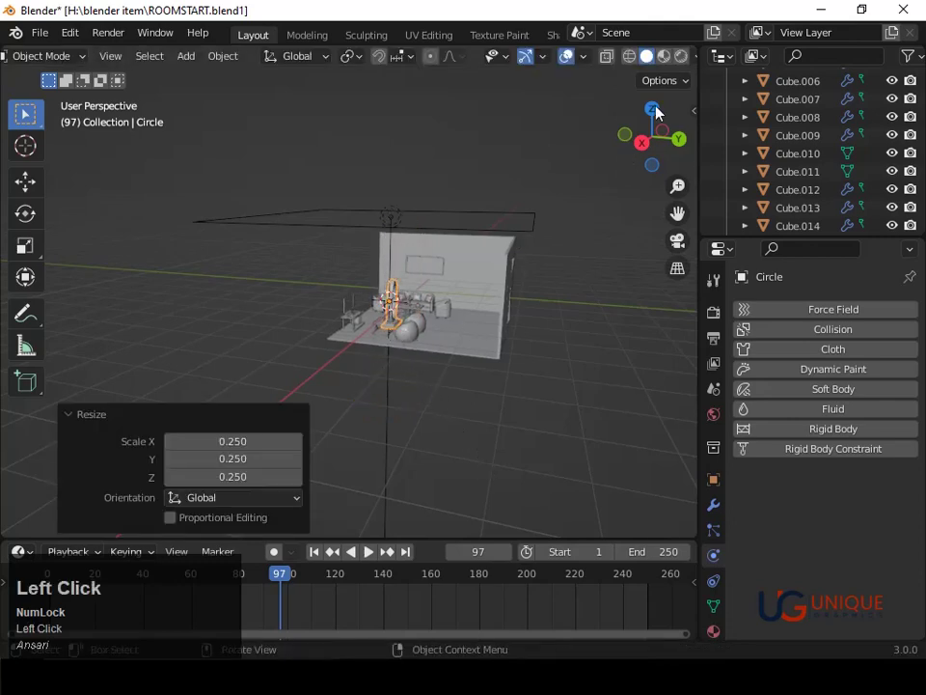
From the top view, scale the ring frame to 0.282 and move it about -0.209 m in X and -1.231 m in Y over the table
click(653, 109)
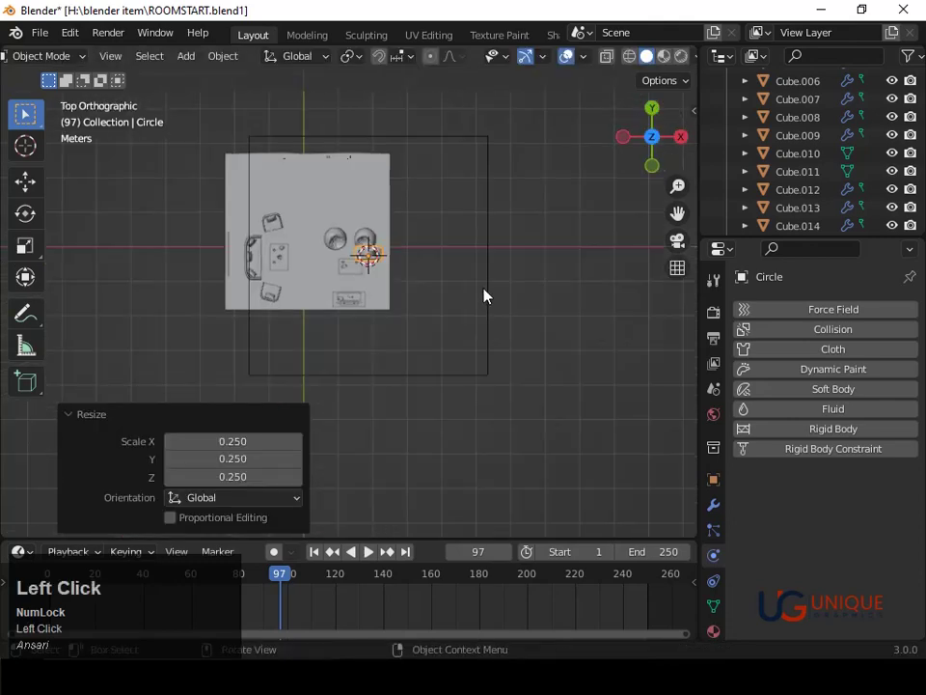
key(KP_Decimal)
scroll(484, 298, down, 3)
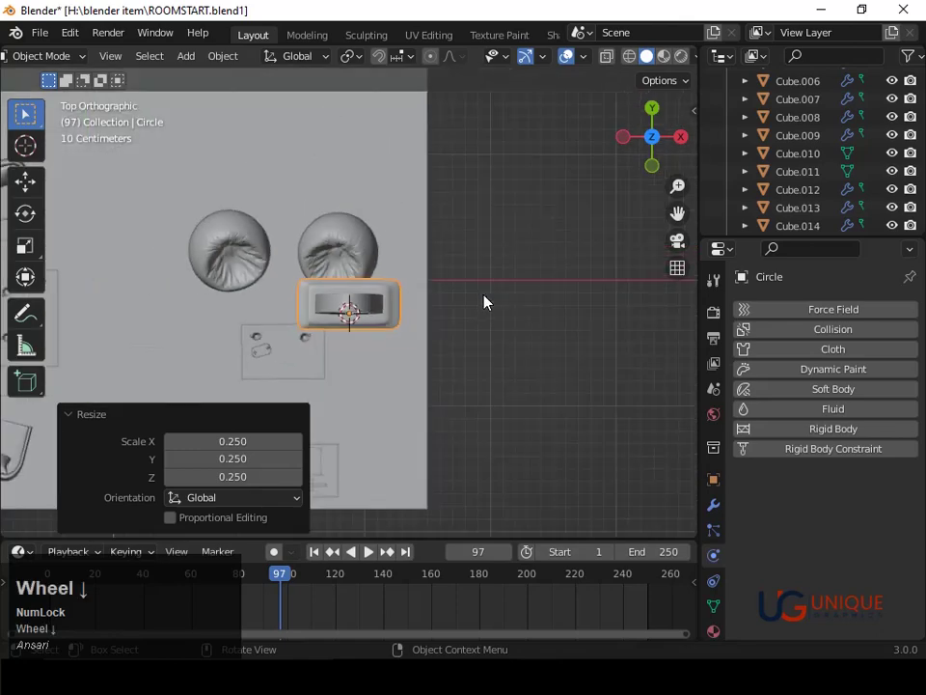
scroll(484, 301, down, 2)
right_click(351, 314)
click(351, 307)
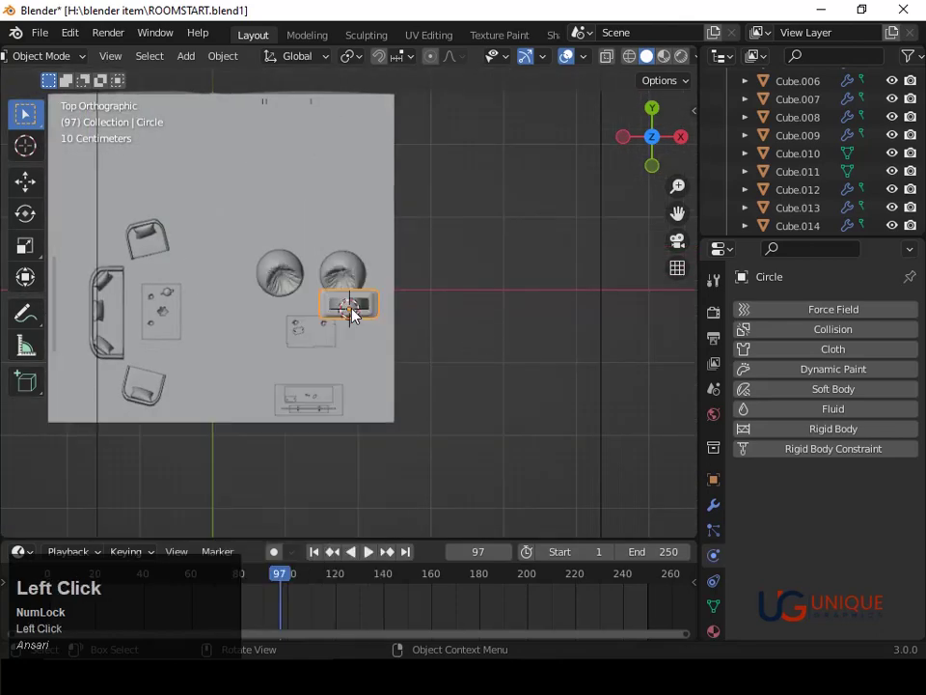
scroll(352, 313, up, 4)
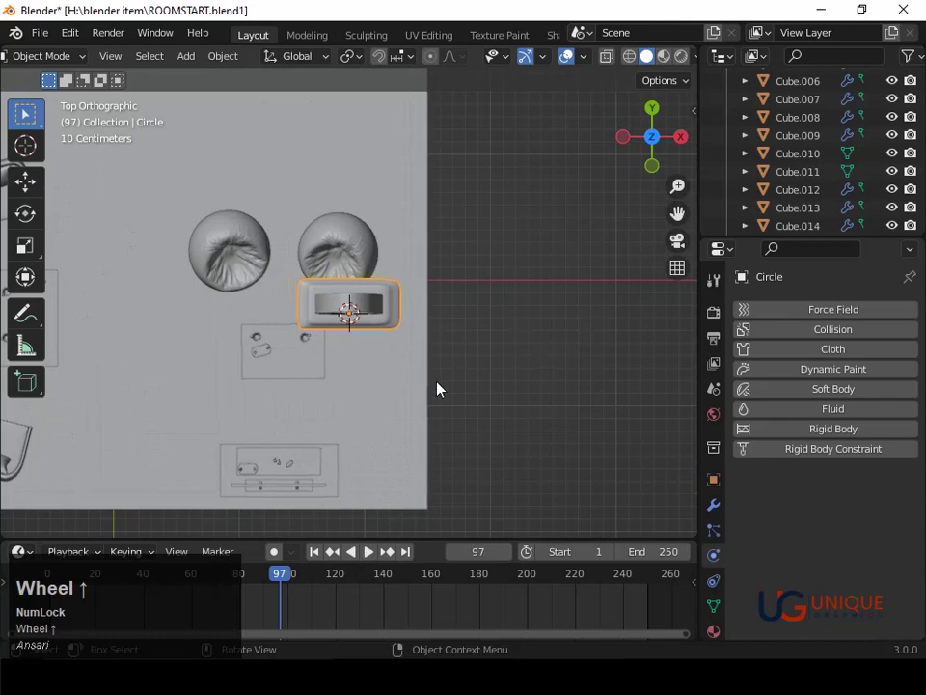
key(s)
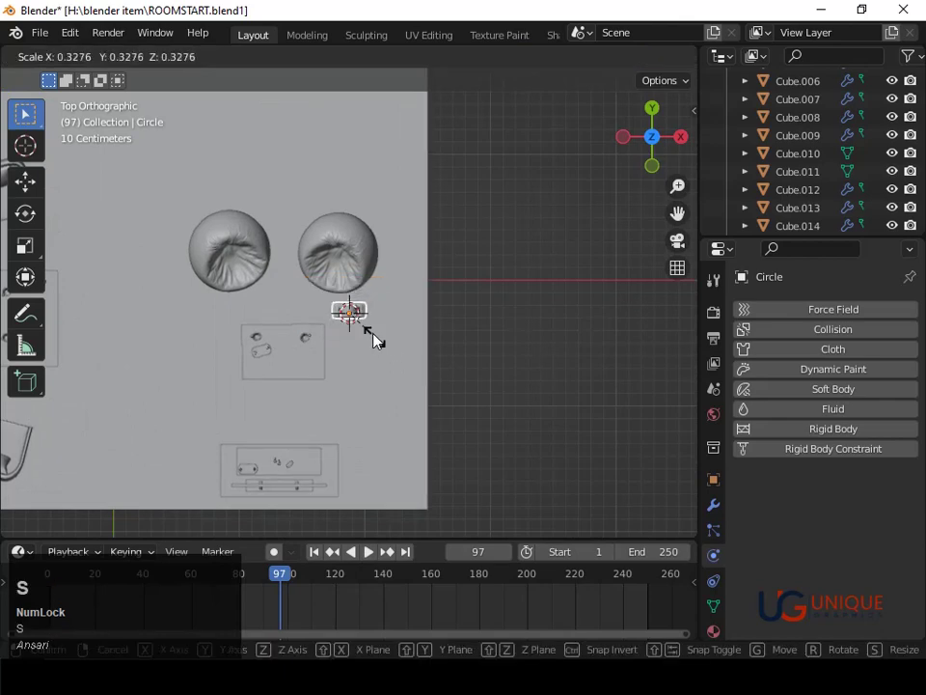
click(374, 340)
key(g)
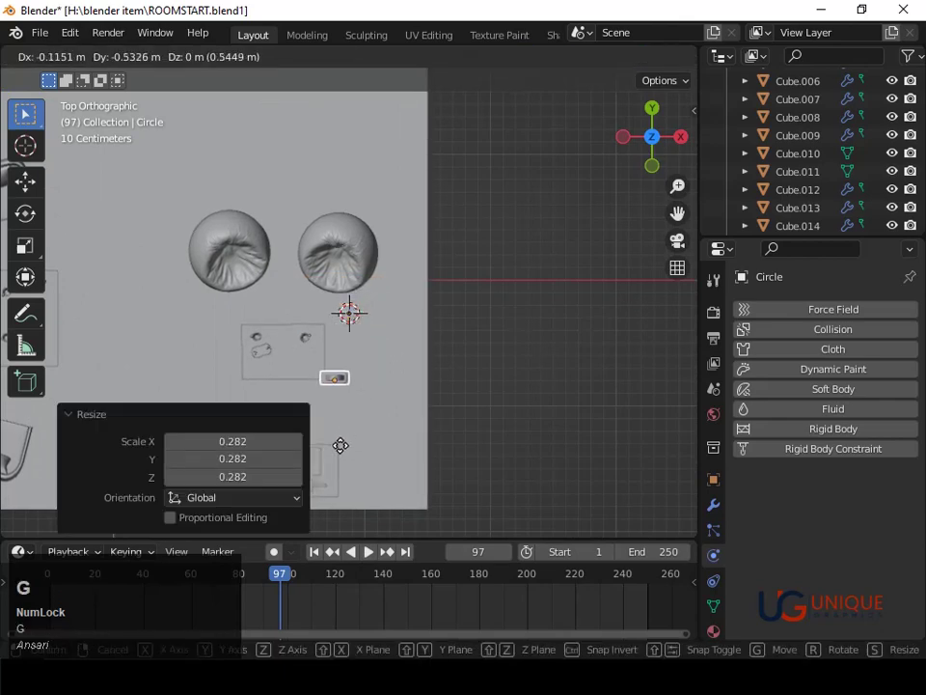
click(348, 488)
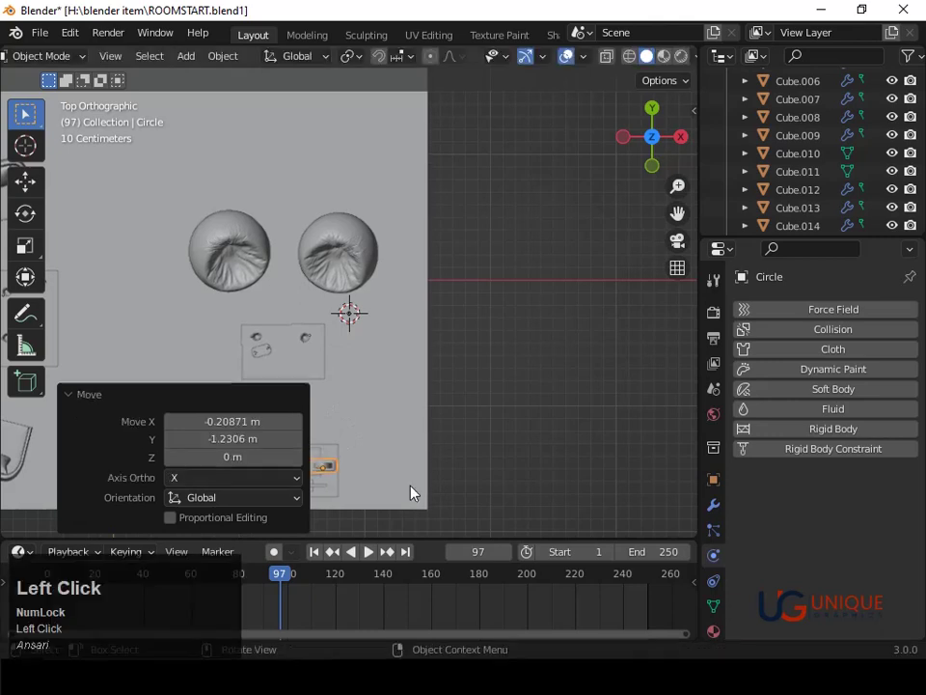
Reselect the ring frame over the table and scale it uniformly to 0.568
click(413, 490)
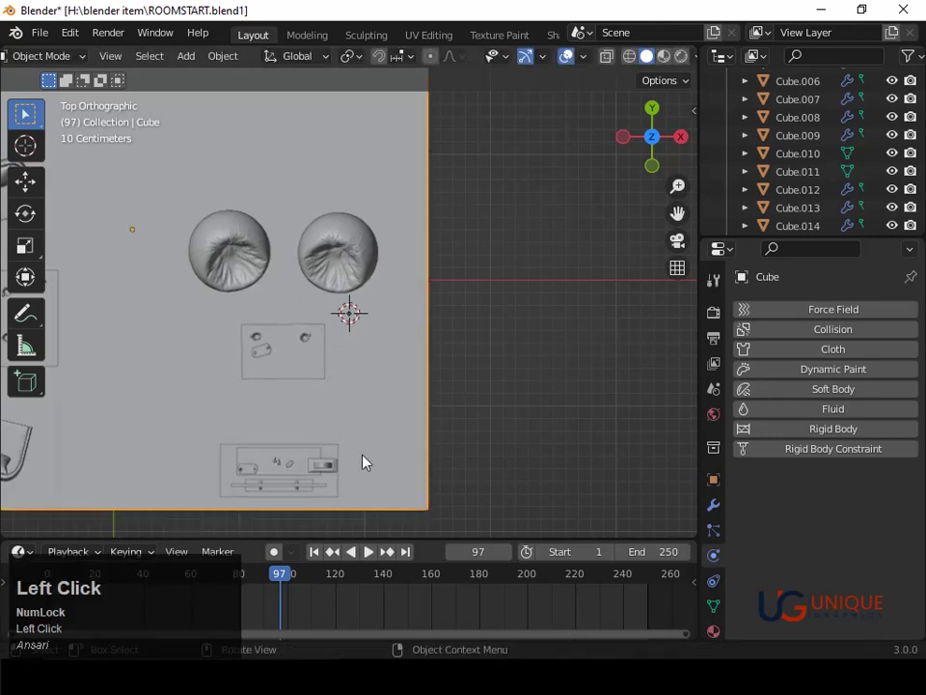
click(325, 467)
key(s)
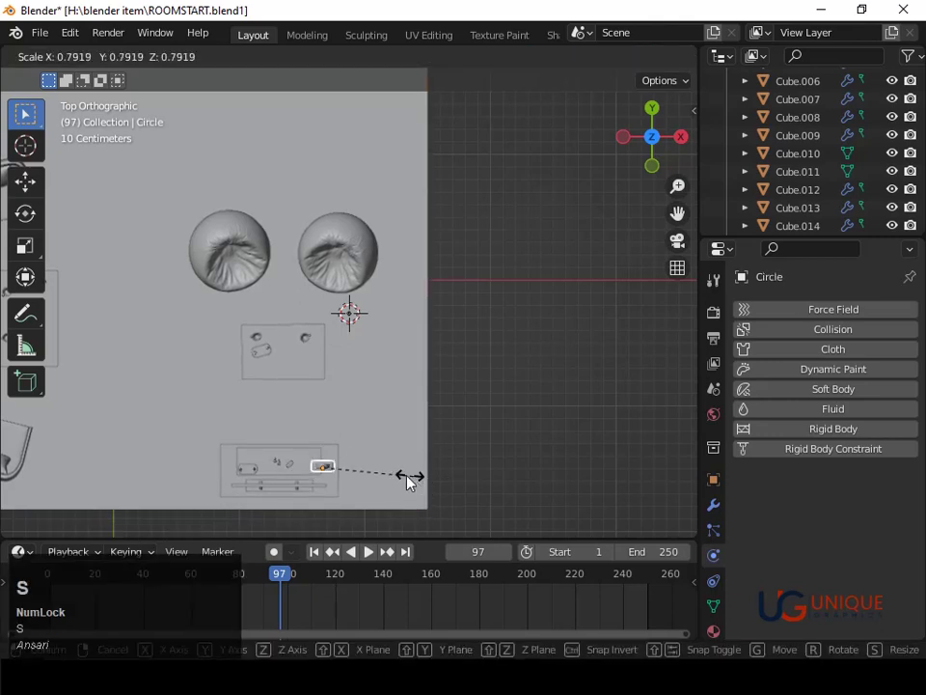
click(390, 474)
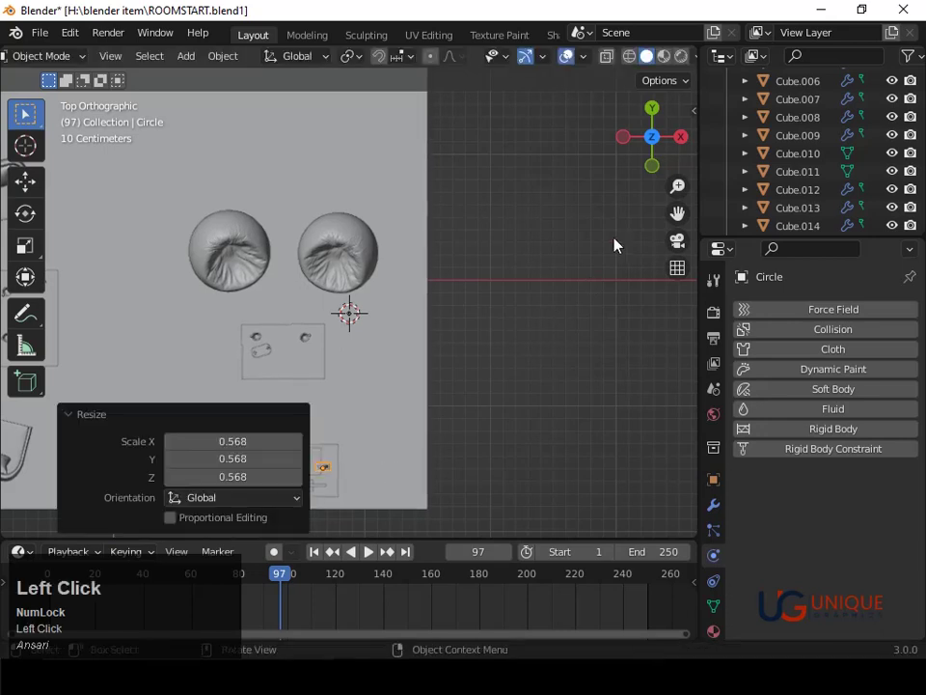
From the front view, lower the ring frame about 0.497 m along Z toward the tabletop
click(654, 168)
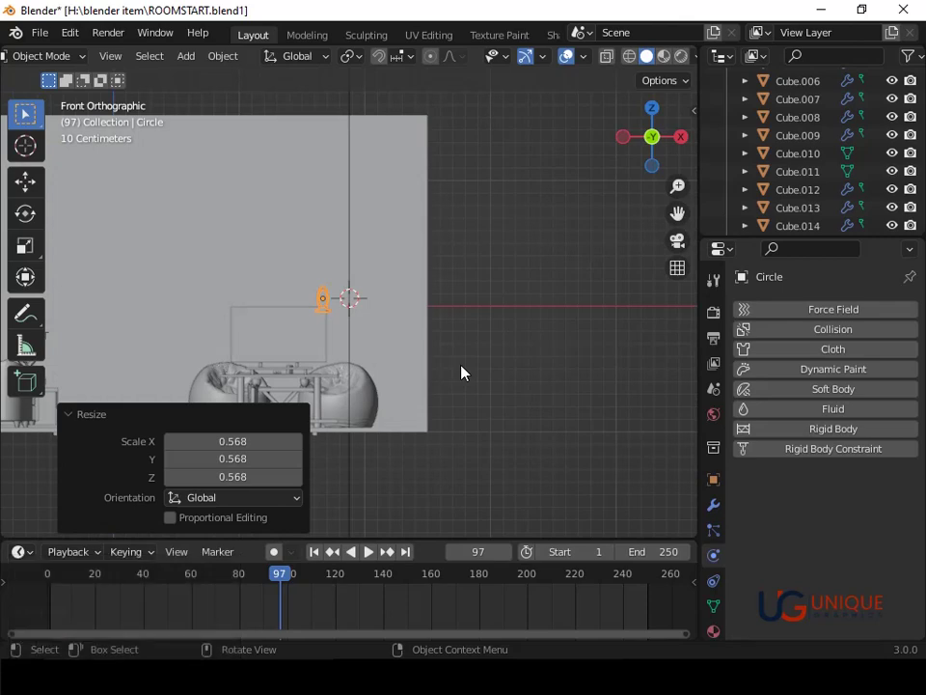
key(g)
key(z)
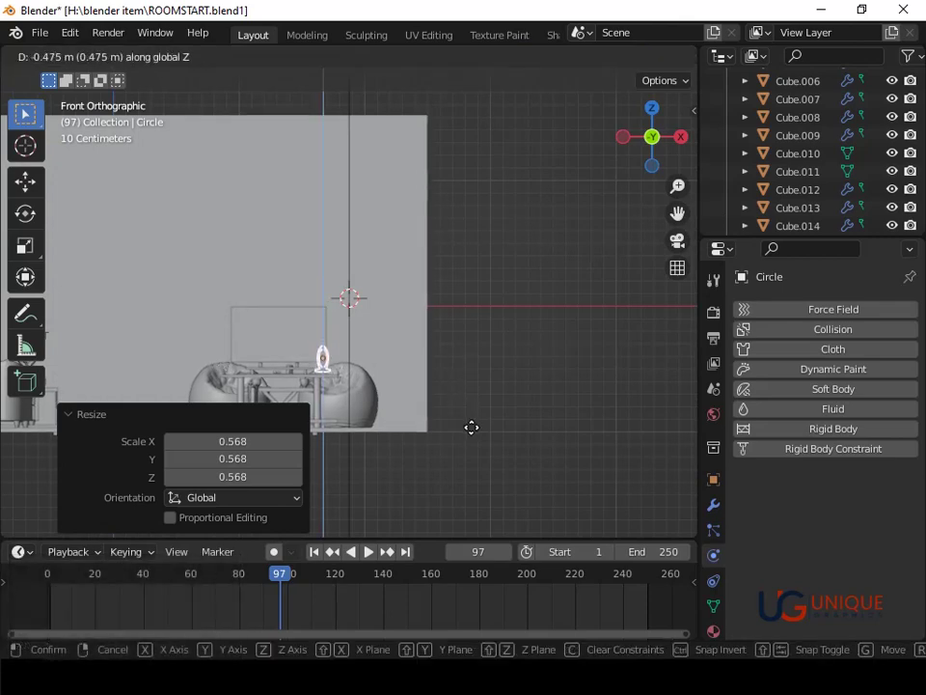
click(471, 435)
Close in on the ring frame and lower it about 0.003 m more along Z to rest its base on the tabletop
key(grave)
key(3)
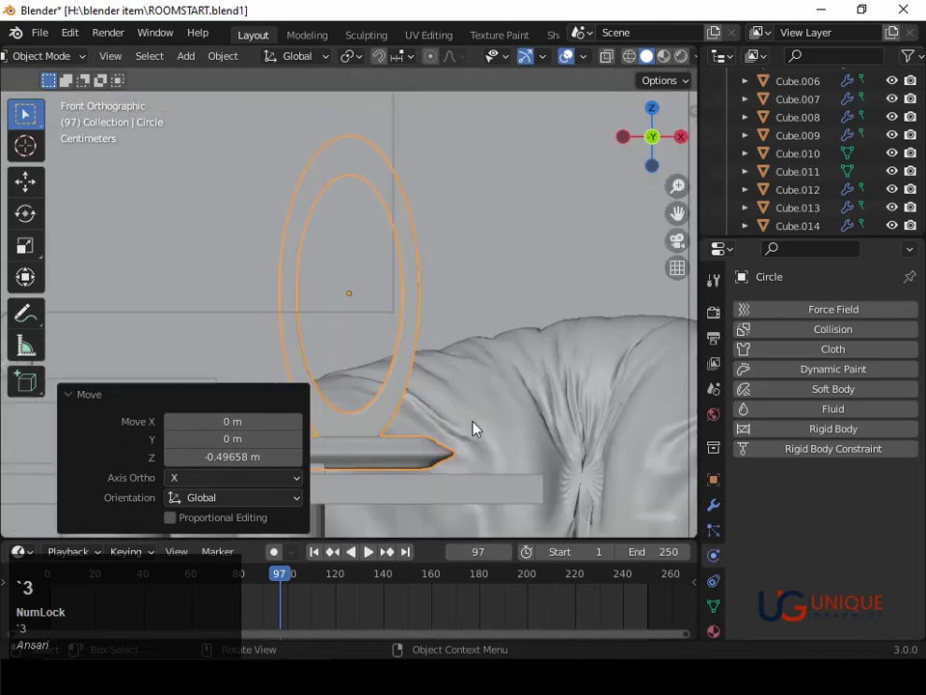
key(g)
key(z)
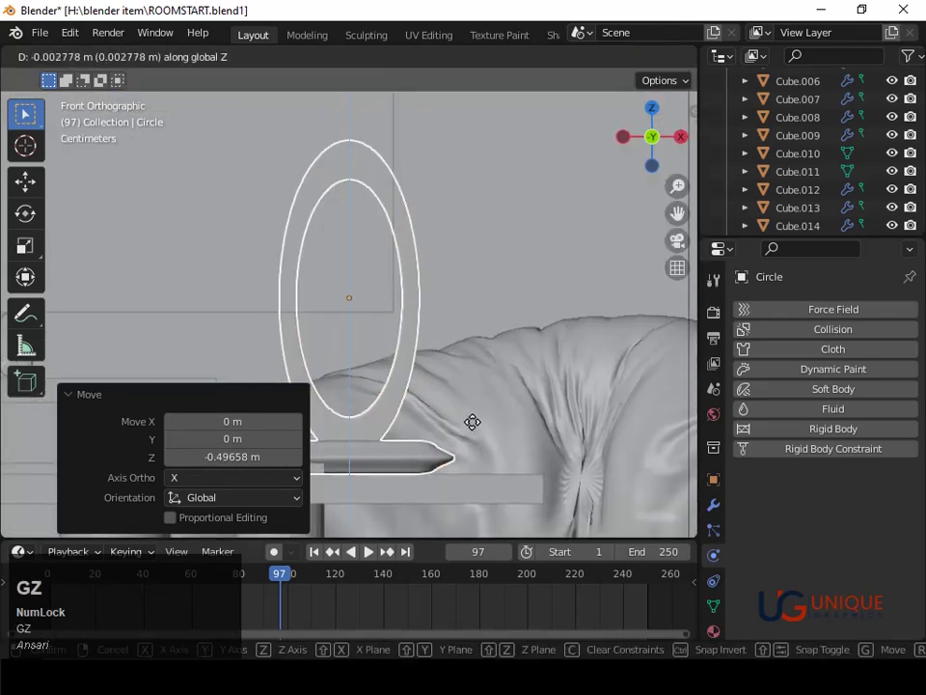
click(479, 422)
scroll(505, 407, down, 2)
middle_drag(504, 407, 648, 159)
middle_drag(591, 321, 117, 376)
click(66, 395)
scroll(472, 374, down, 2)
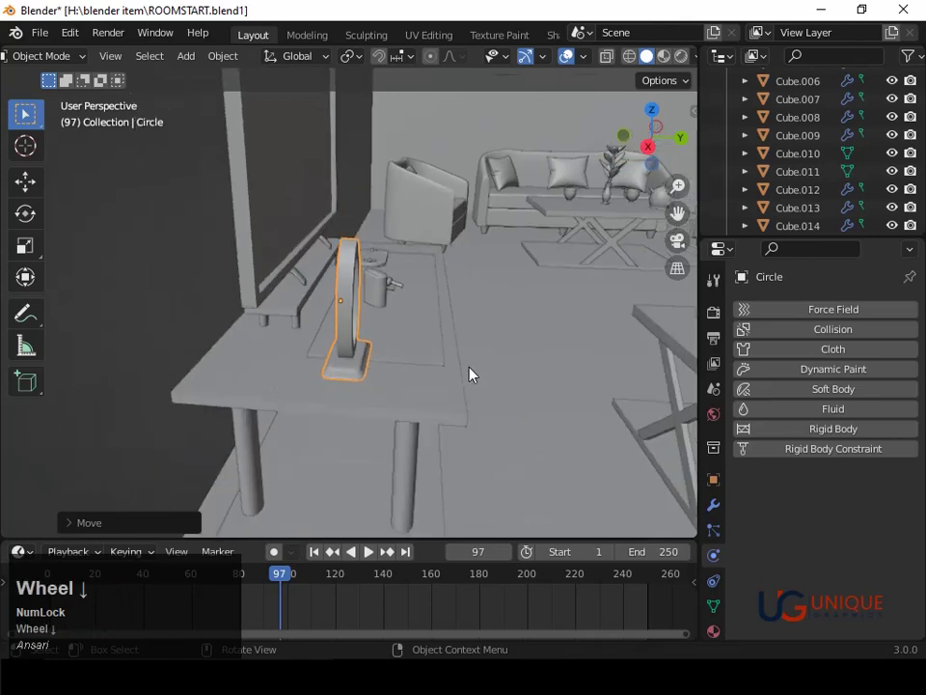
Scale the ring frame to about 1.109 along Z and raise it about 0.01 m along Z onto the tabletop
middle_drag(472, 374, 483, 414)
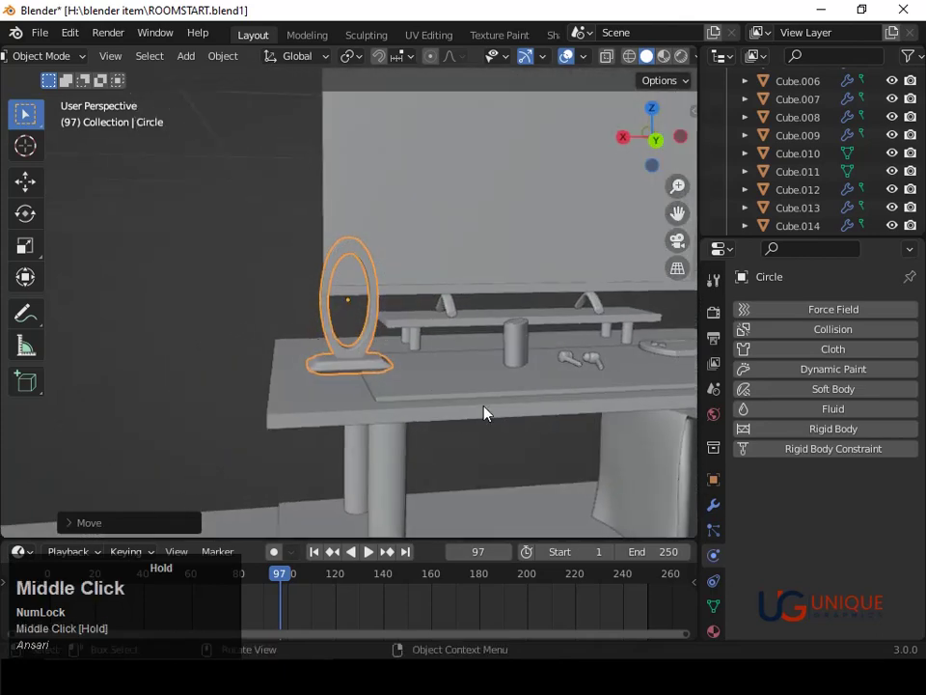
key(s)
key(z)
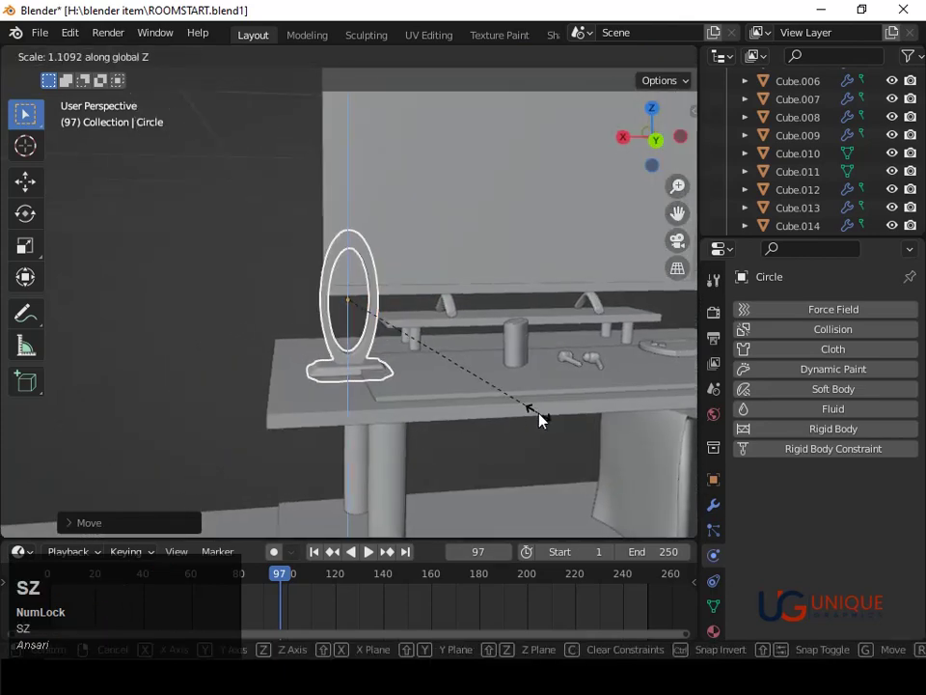
click(540, 418)
key(g)
key(z)
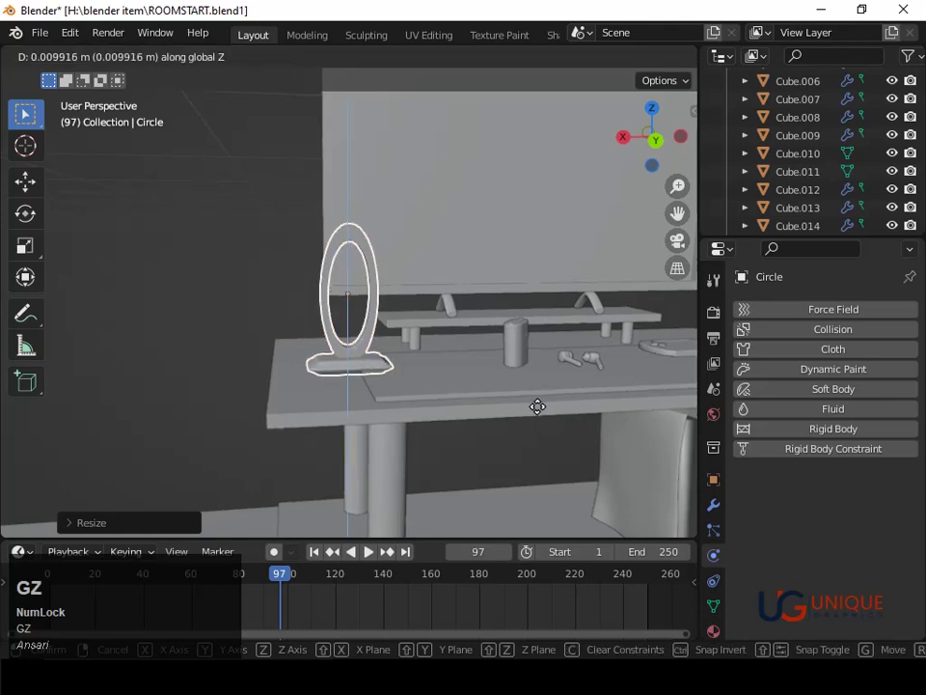
click(539, 412)
Widen the ring frame slightly by scaling it along X
key(s)
key(x)
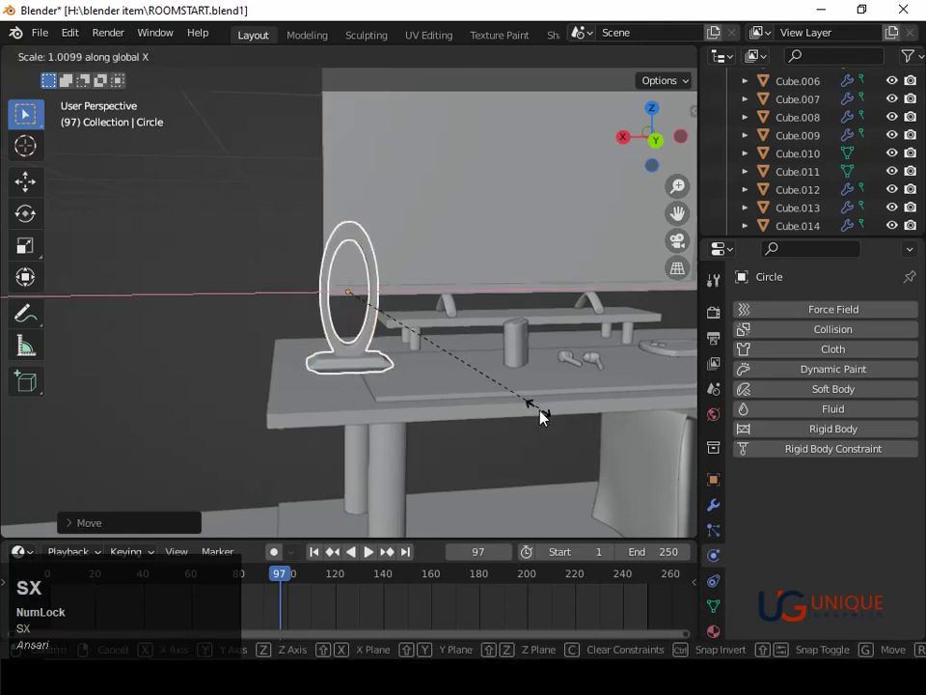
click(544, 423)
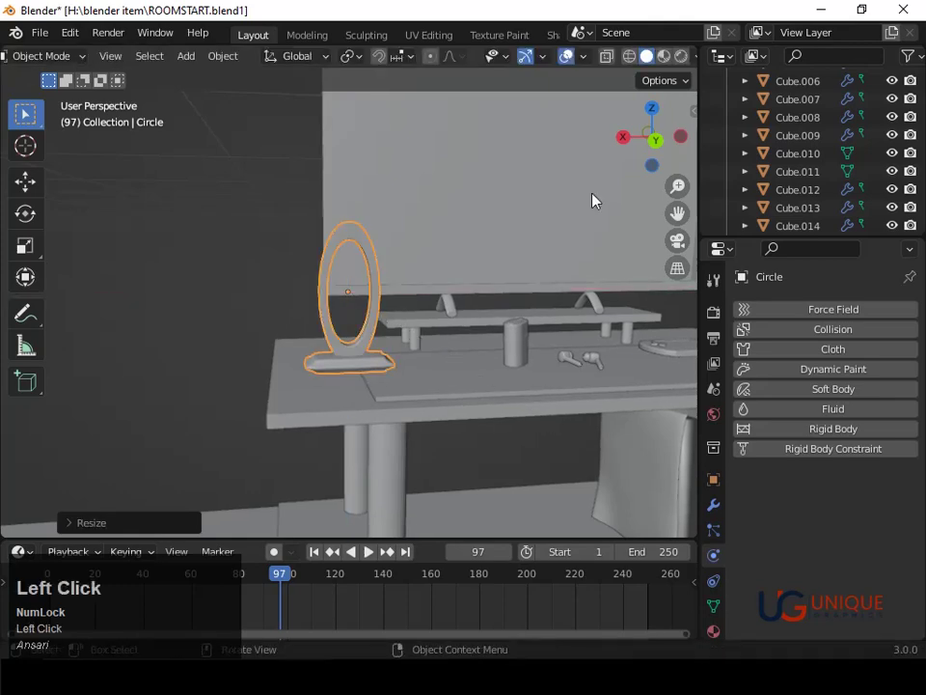
From the top view, rotate the ring frame to a diagonal angle and move it about 0.065 m in X toward the table's end
click(652, 110)
key(r)
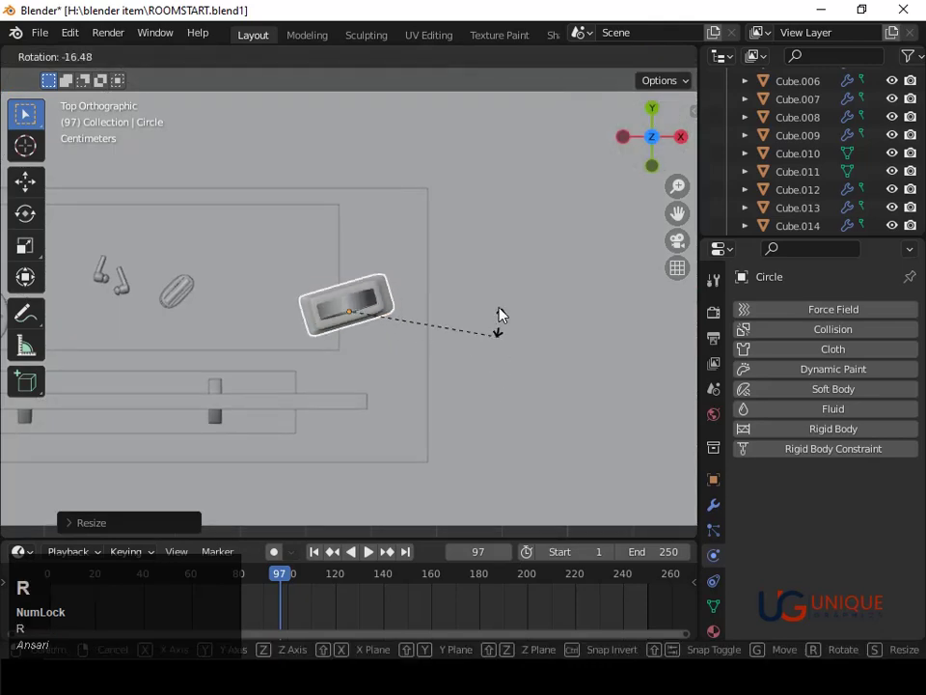
click(492, 248)
key(g)
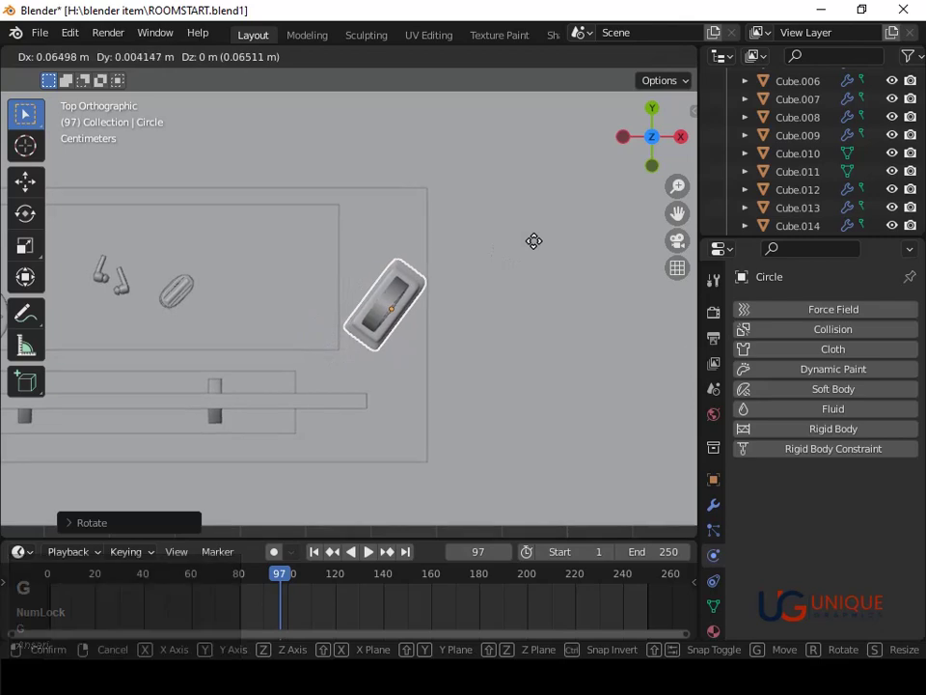
click(533, 240)
scroll(534, 248, down, 4)
middle_drag(510, 331, 316, 263)
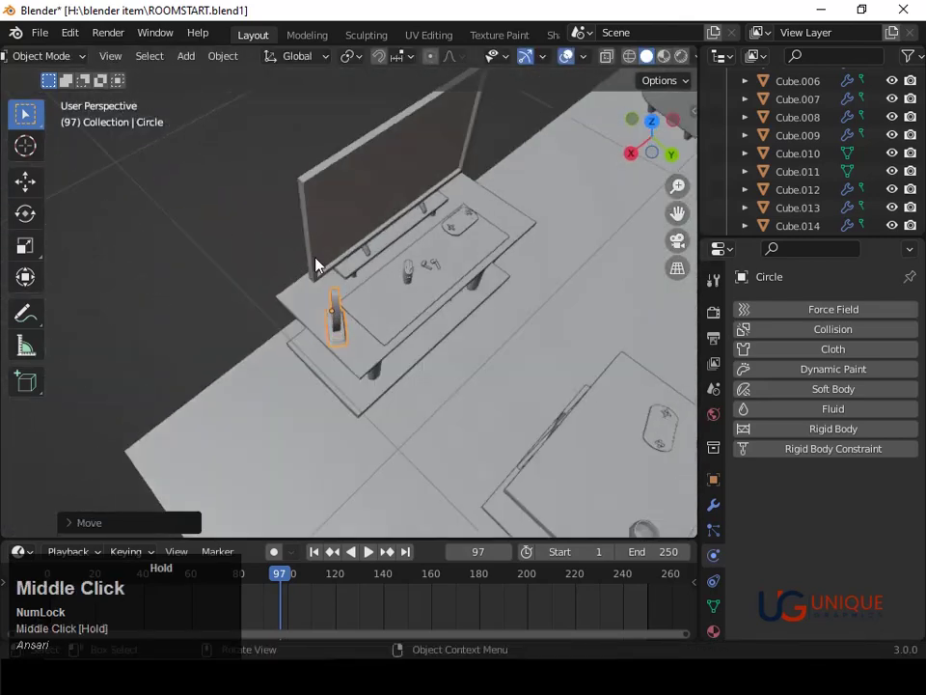
middle_drag(382, 336, 305, 253)
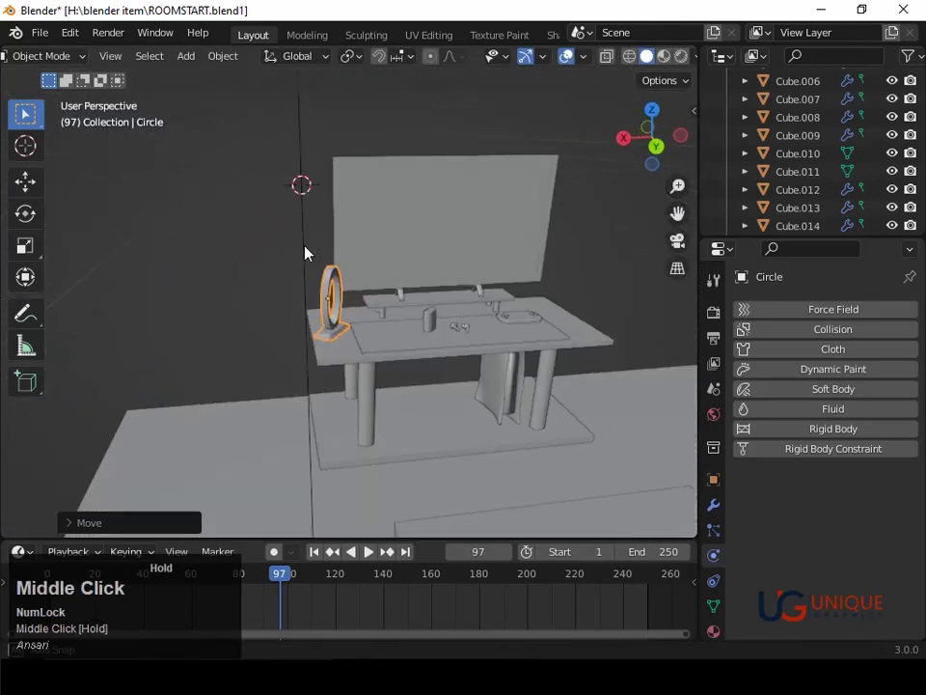
Select the ring frame from the top view and move it about -0.8 m along X to the table's opposite end
click(467, 451)
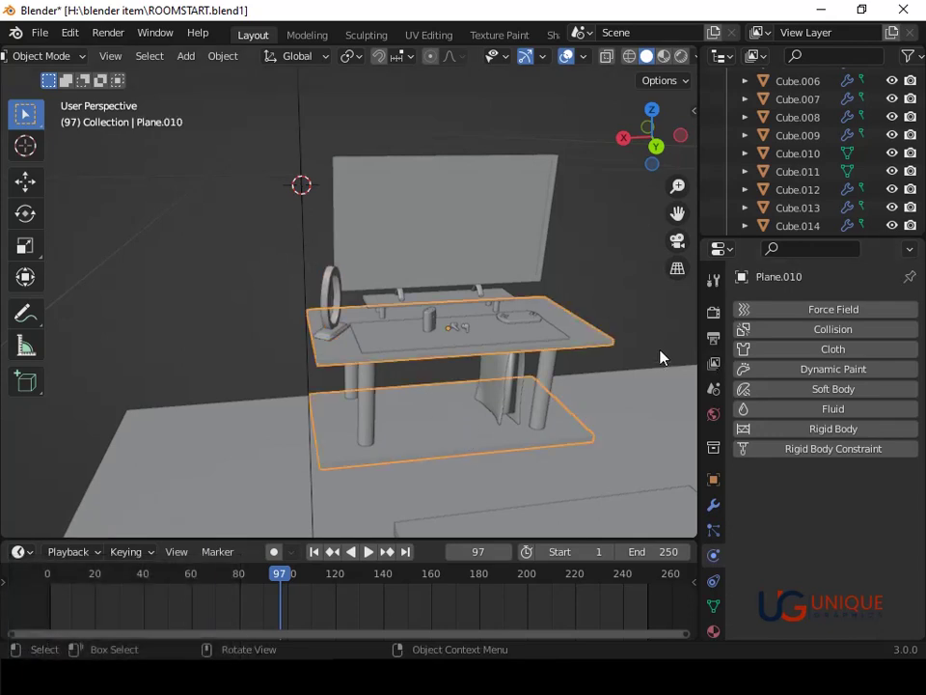
click(648, 126)
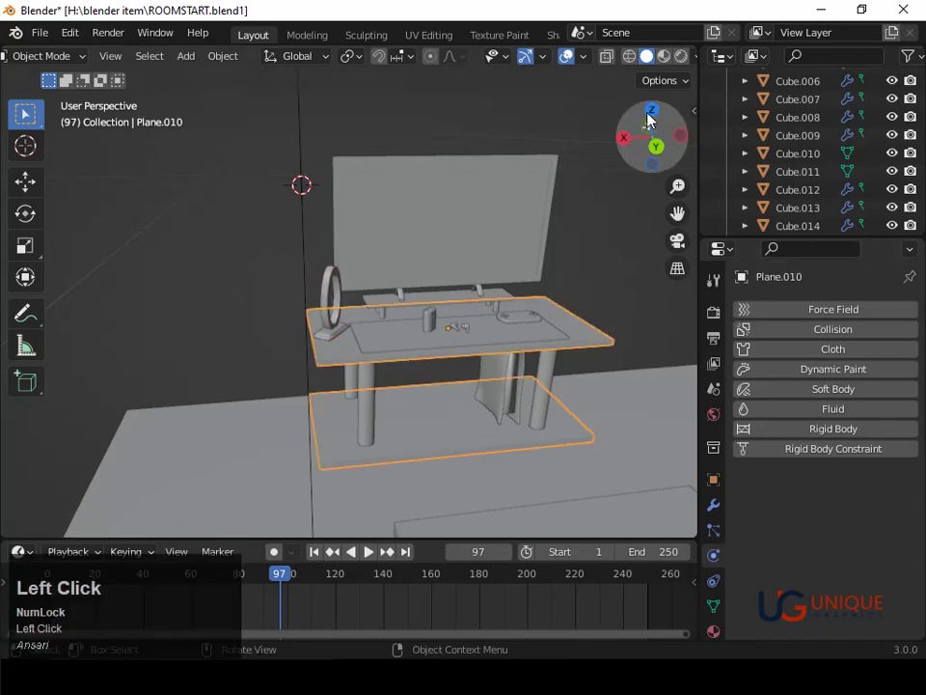
click(652, 108)
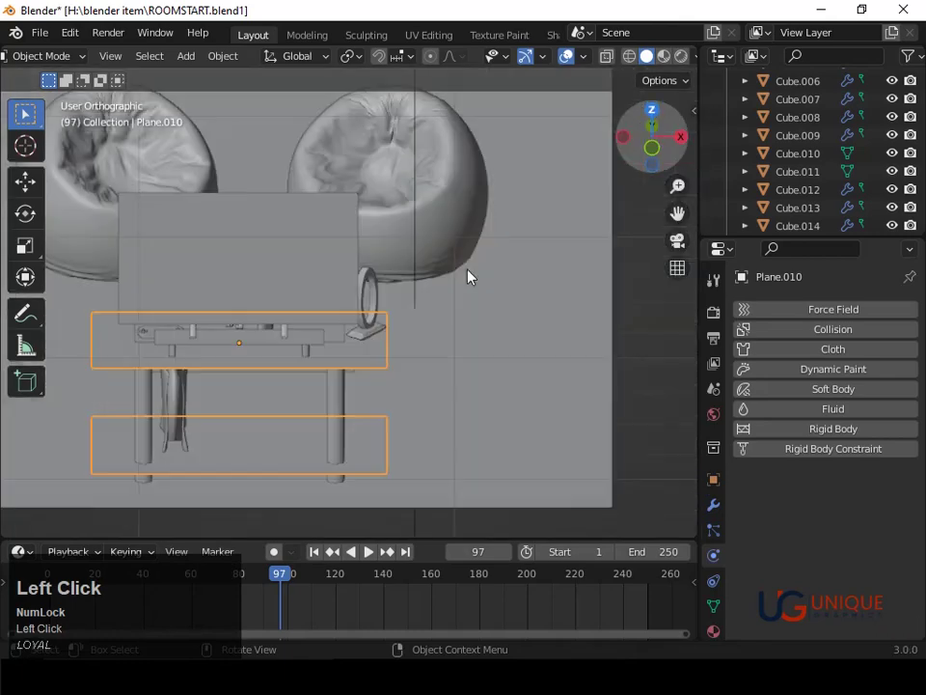
click(368, 305)
key(g)
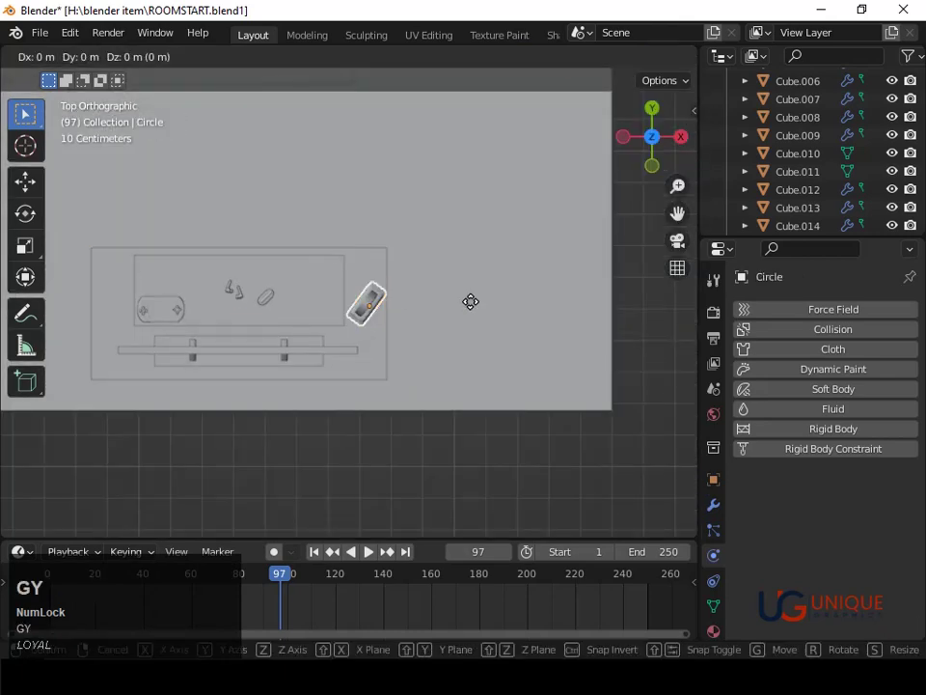
key(y)
key(x)
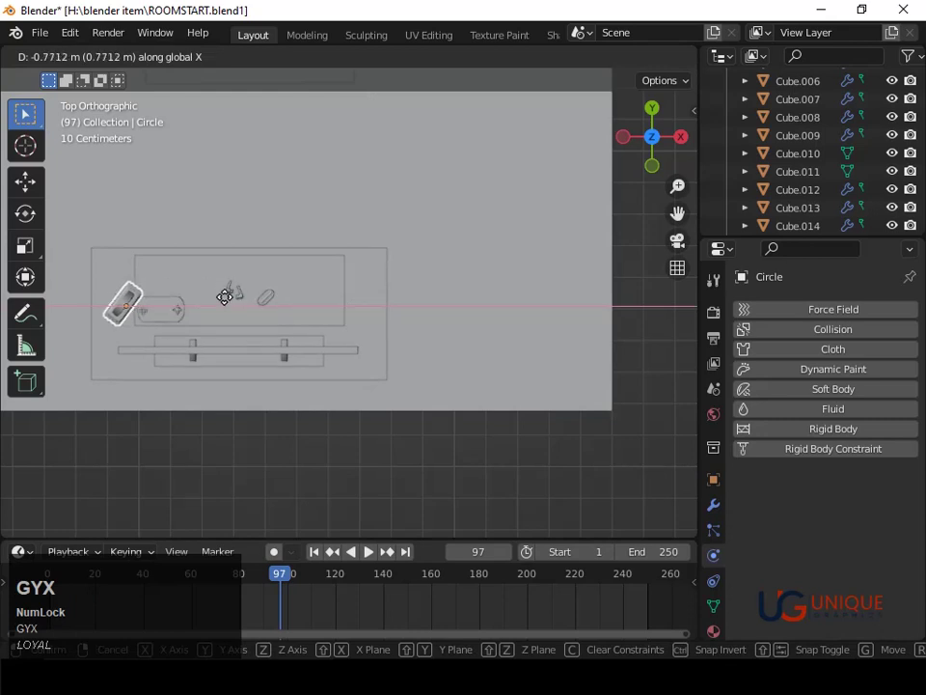
click(231, 294)
Rotate the ring frame to the opposite diagonal so it faces the table's middle, and shift it toward the outer edge
key(r)
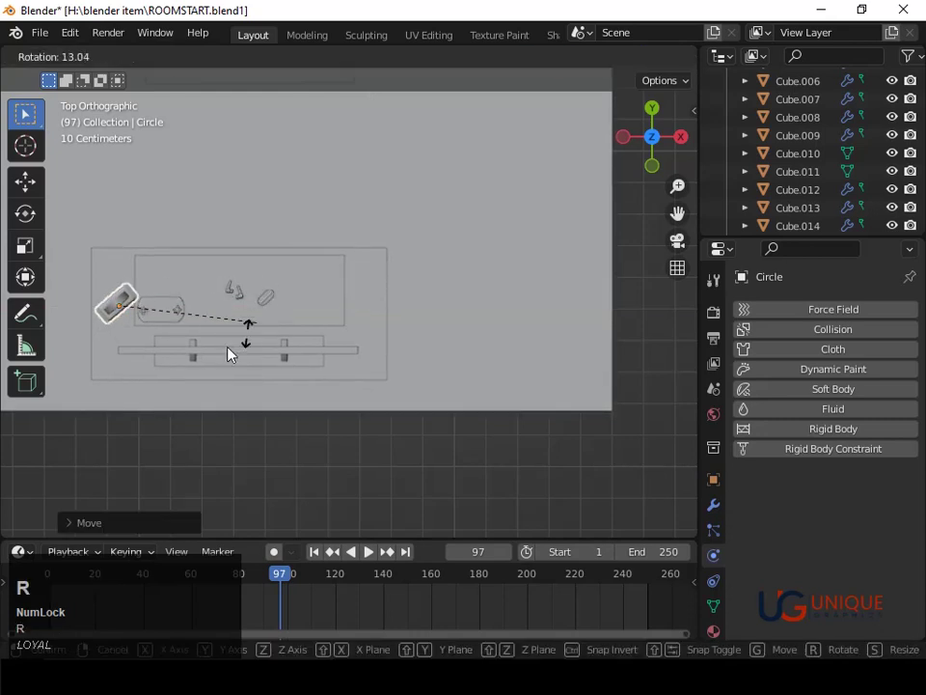
click(106, 362)
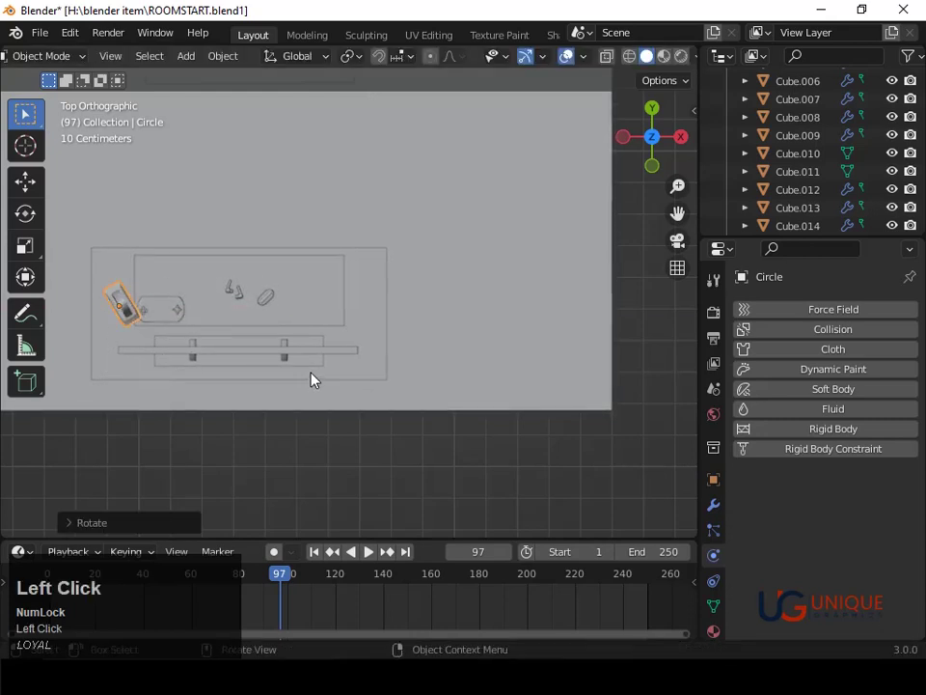
key(g)
click(349, 386)
Fine-tune the ring frame beside the game controller with a rotation of about -8.4 degrees and a slight nudge
key(r)
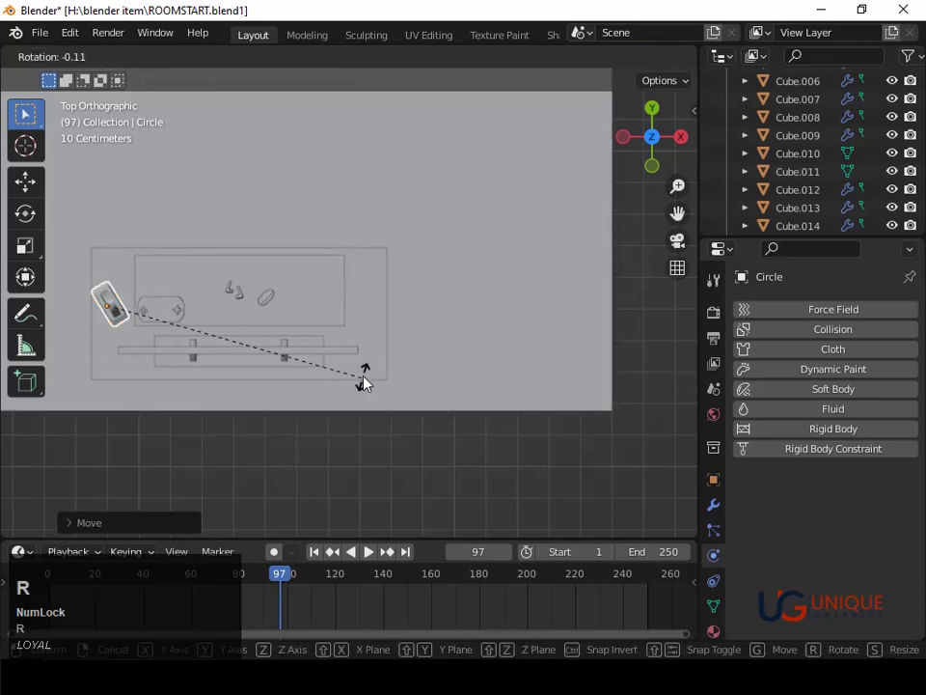
click(377, 348)
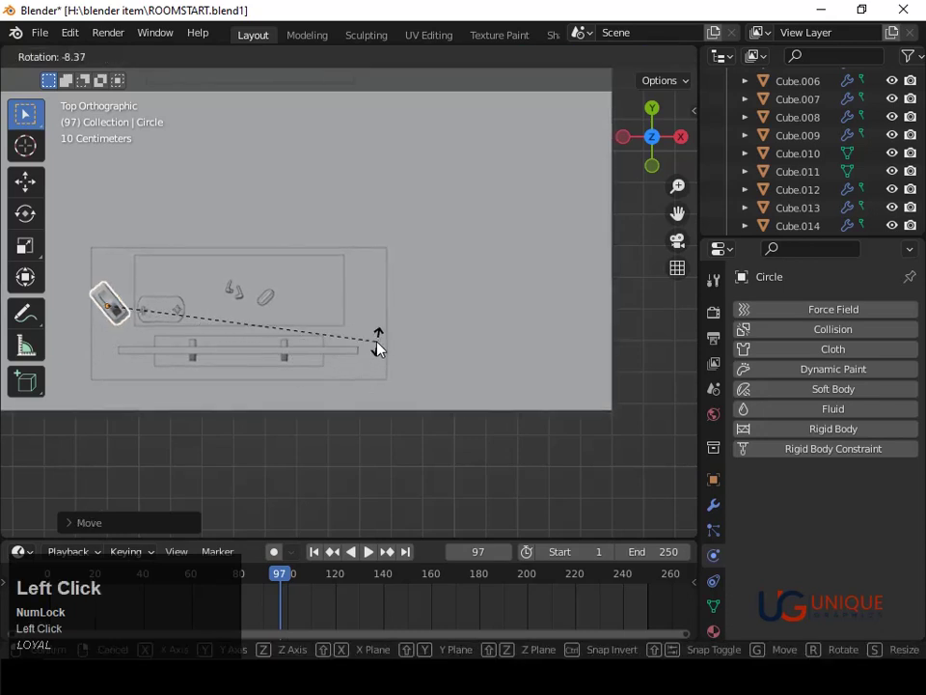
key(g)
click(378, 345)
scroll(378, 347, down, 2)
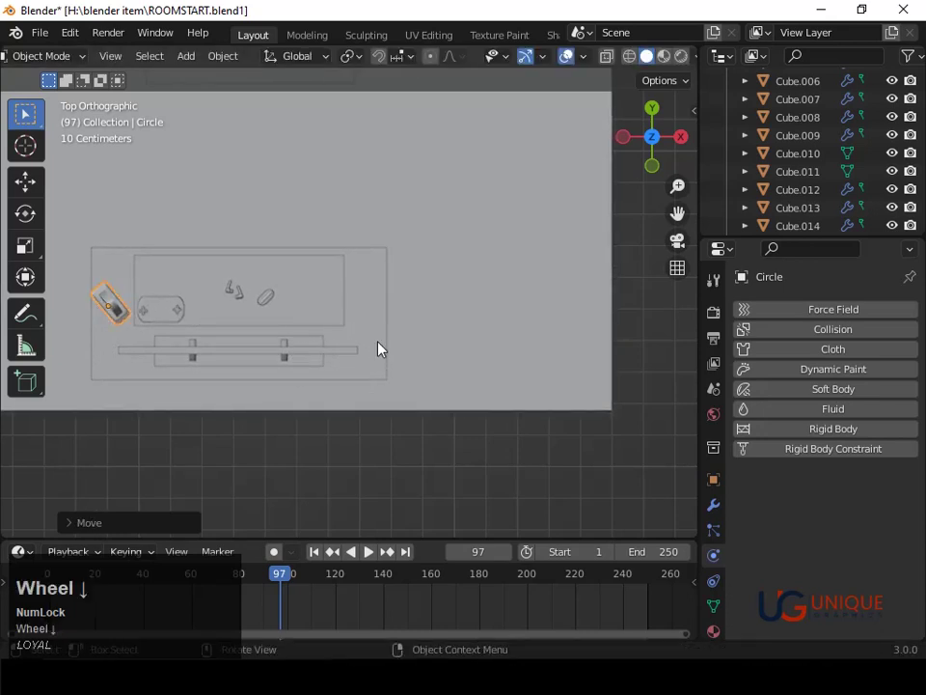
middle_drag(378, 348, 477, 373)
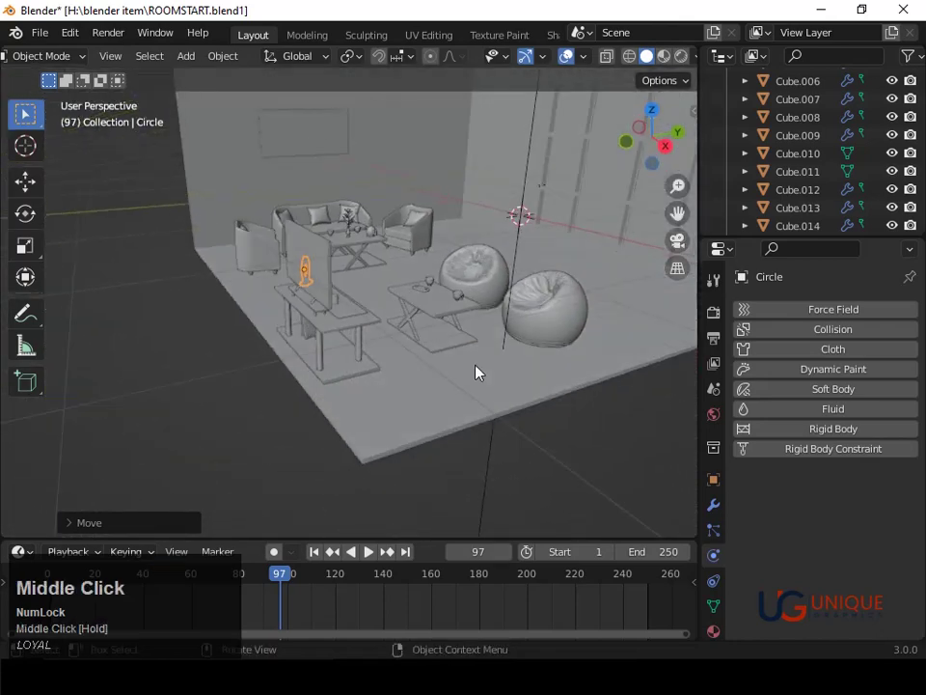
Select the room shell, switch the viewport to Material Preview shading, and save the file
scroll(357, 355, up, 3)
middle_drag(352, 349, 528, 285)
click(529, 285)
scroll(529, 285, down, 2)
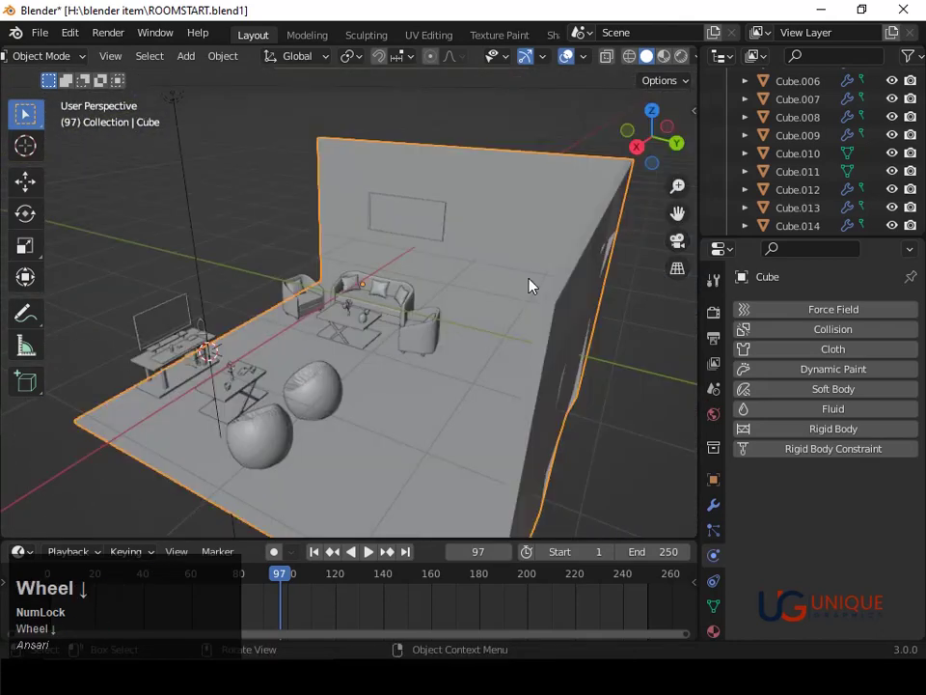
click(661, 59)
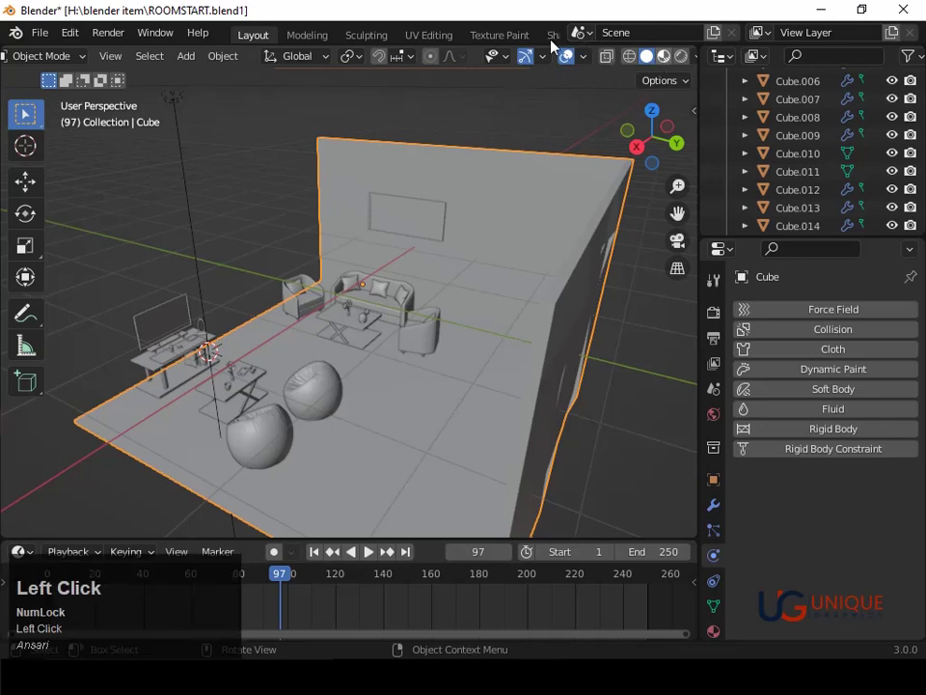
key(ctrl+s)
key(ctrl+d)
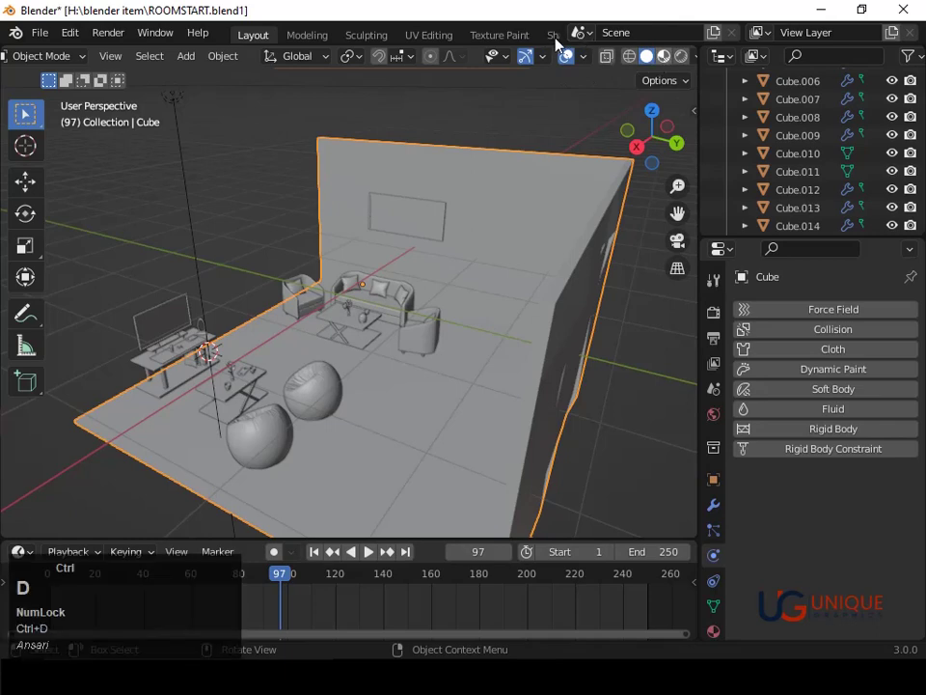
key(ctrl+s)
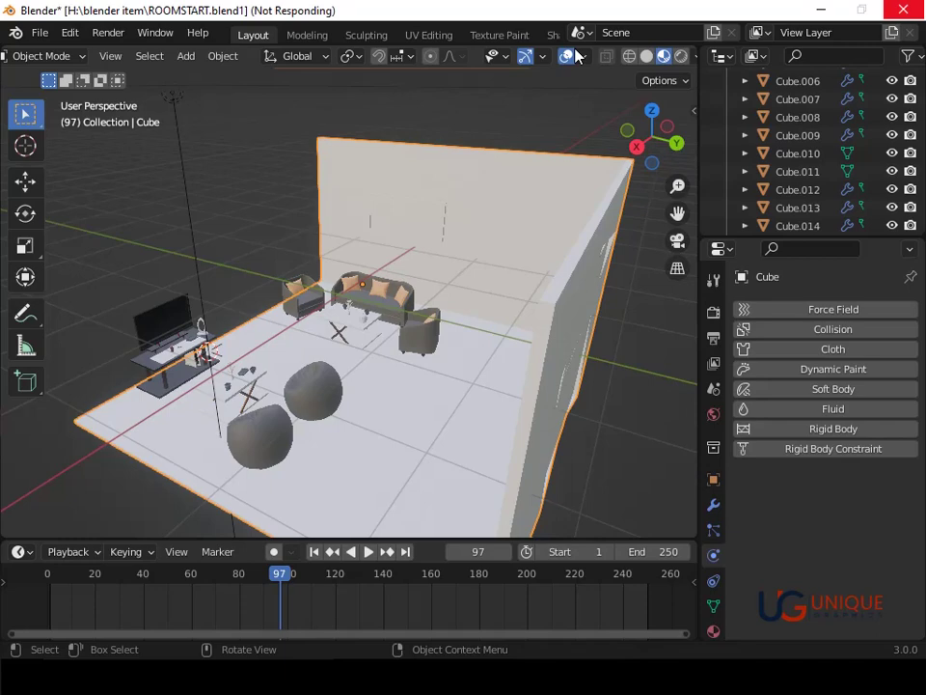
key(ctrl+s)
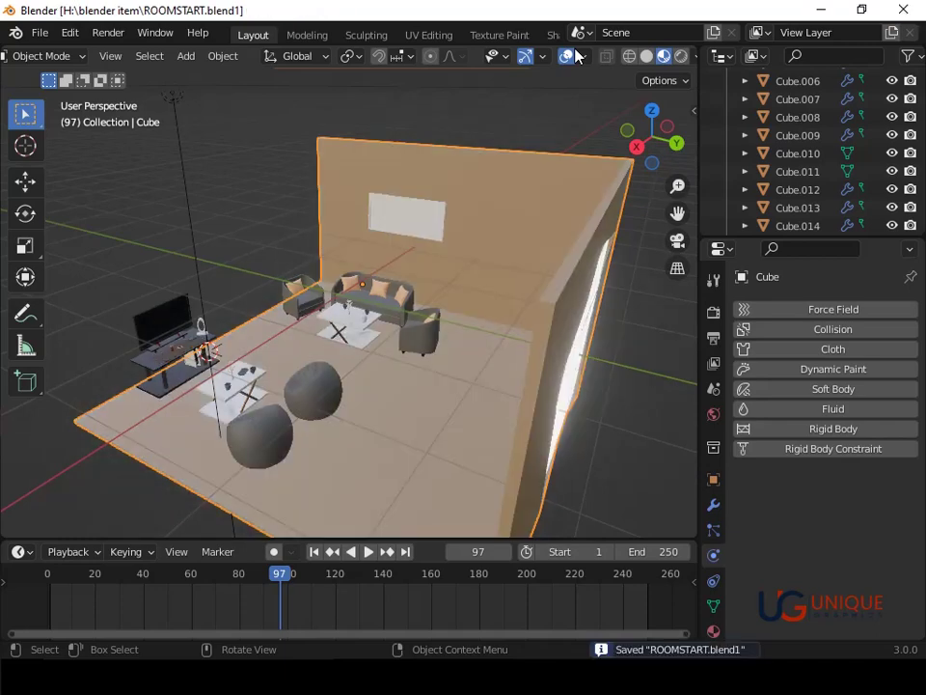
Switch the viewport to Rendered shading and examine the furnished room from its open corner
scroll(440, 315, down, 3)
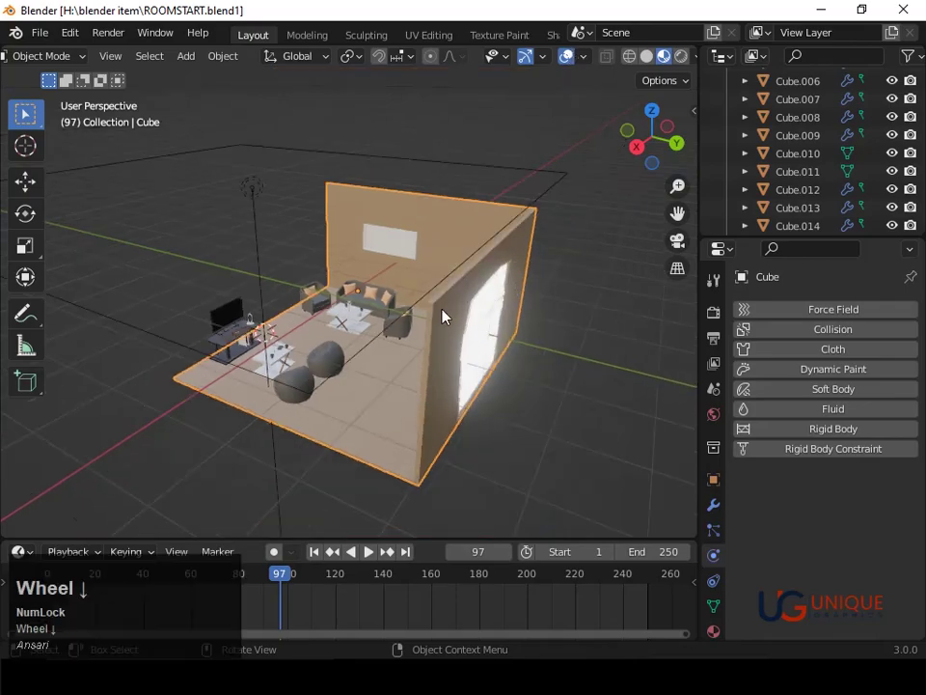
middle_drag(440, 315, 567, 289)
click(681, 56)
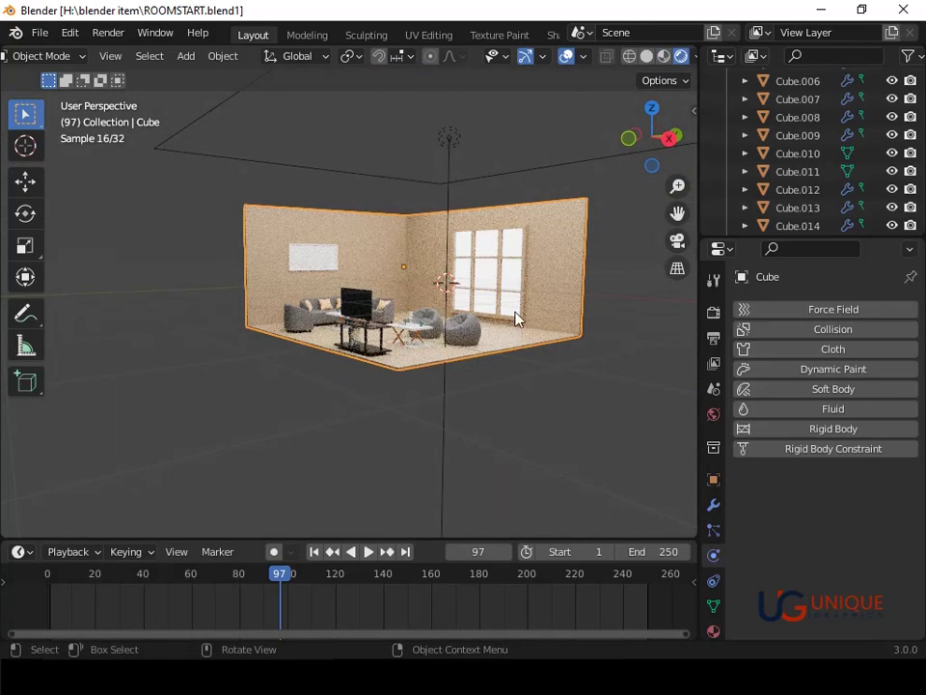
middle_drag(517, 314, 510, 397)
scroll(515, 393, up, 2)
scroll(573, 407, up, 2)
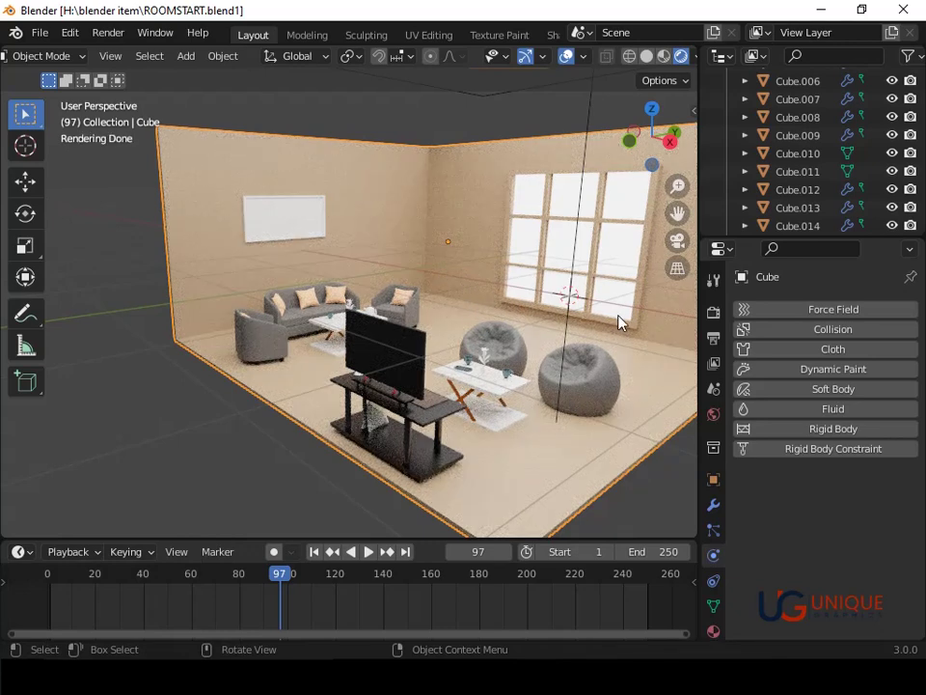
click(590, 313)
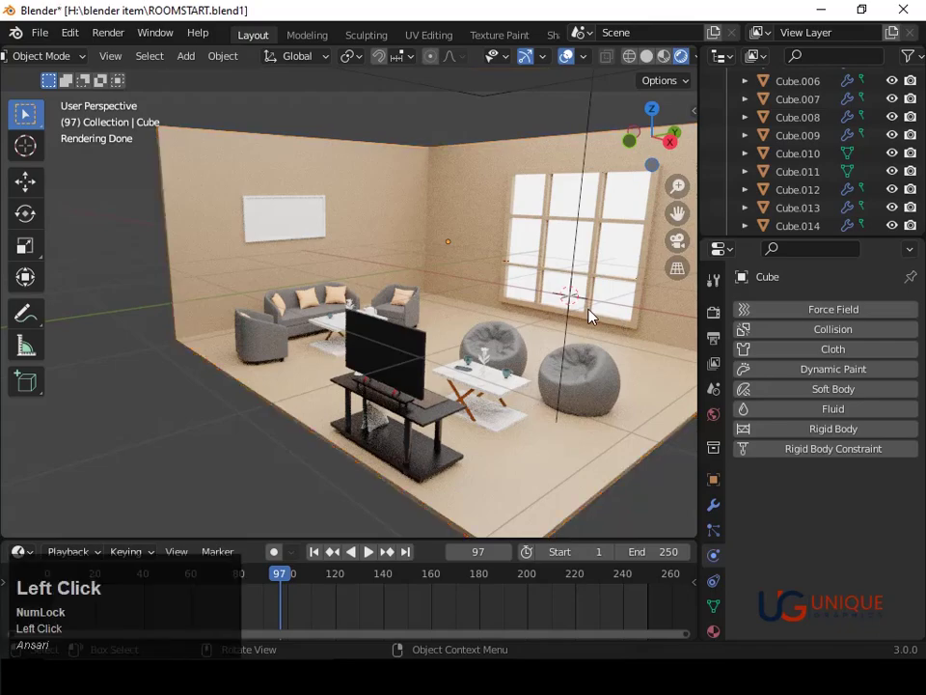
key(Tab)
click(586, 309)
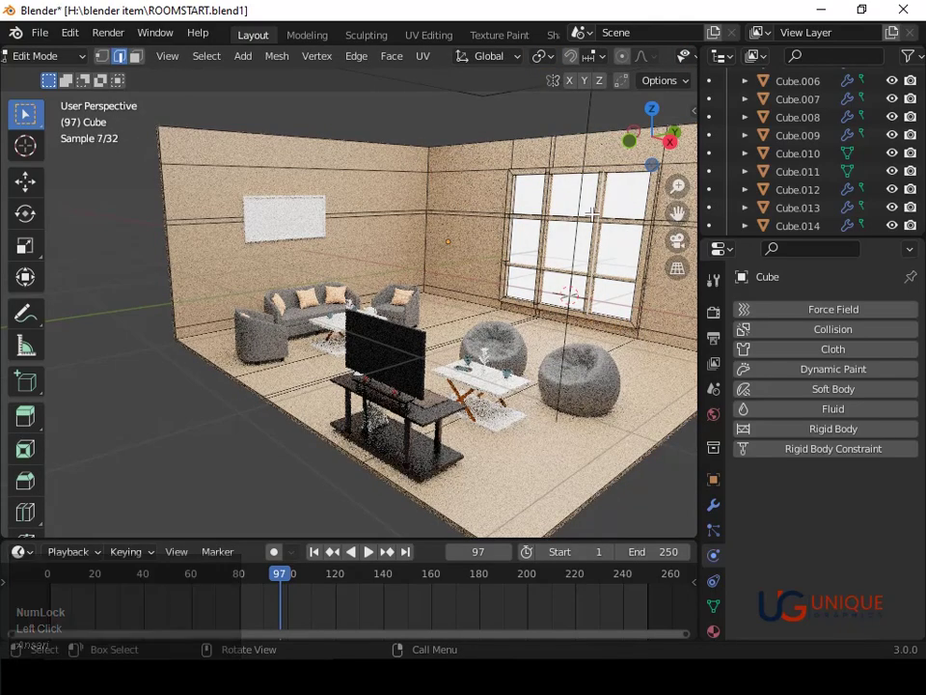
key(Tab)
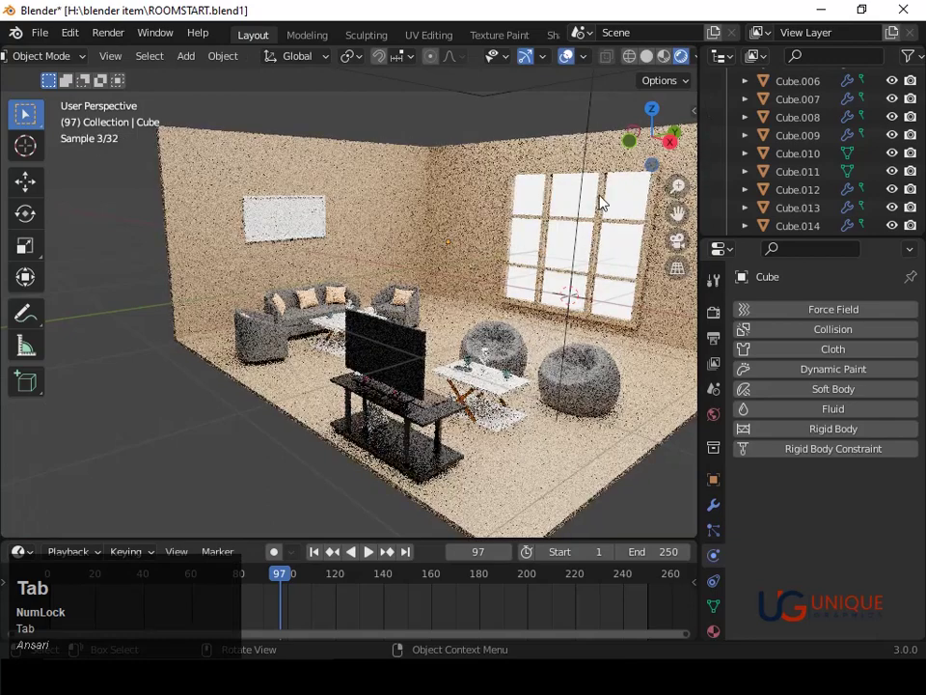
Switch to the Shading workspace, select the ring frame on the TV table, and center the view closely on it
click(262, 202)
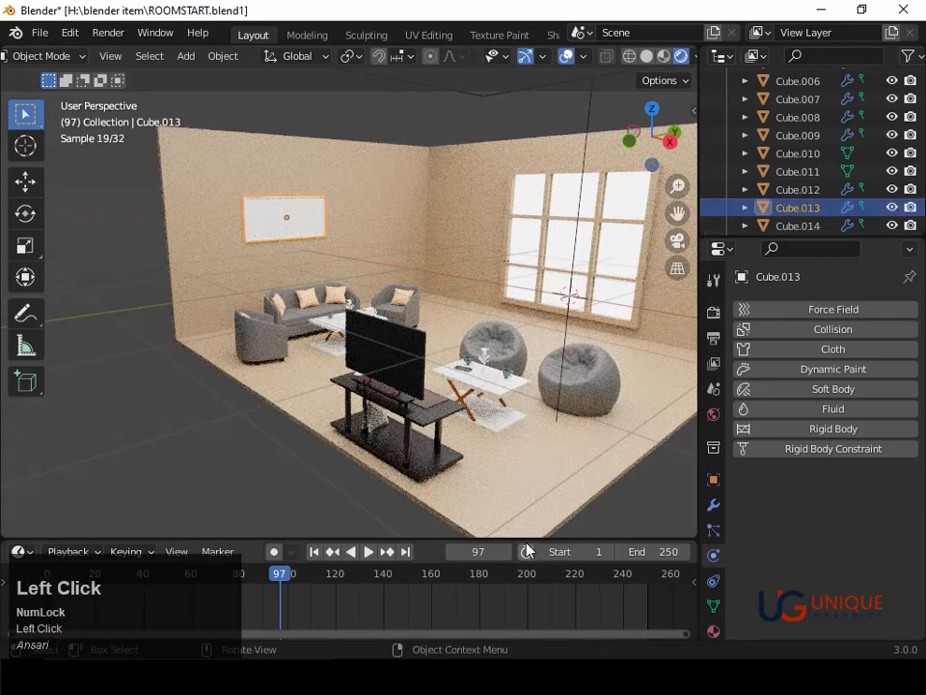
click(555, 40)
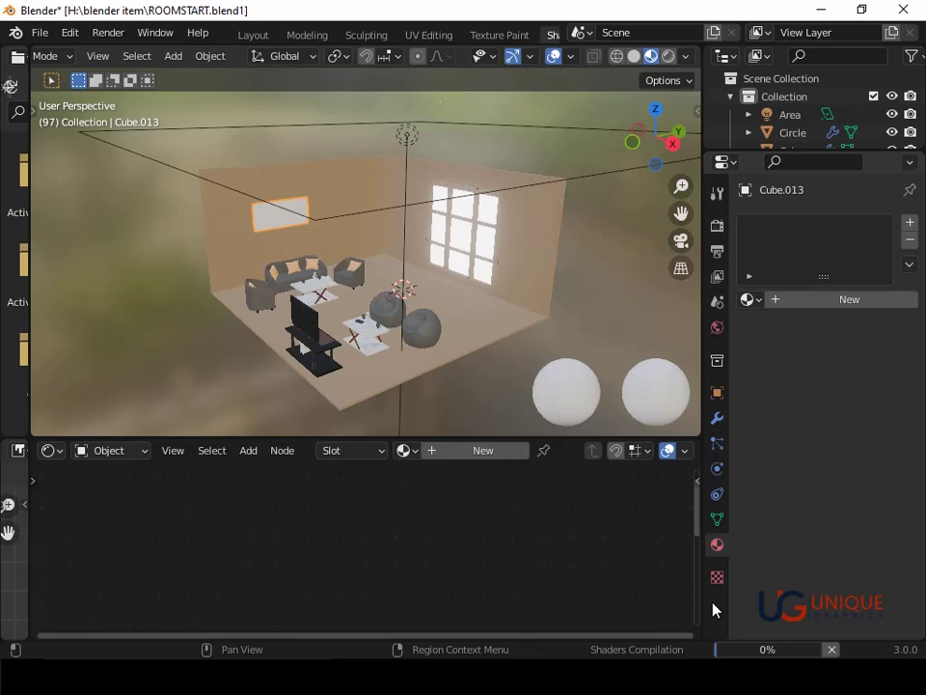
click(833, 306)
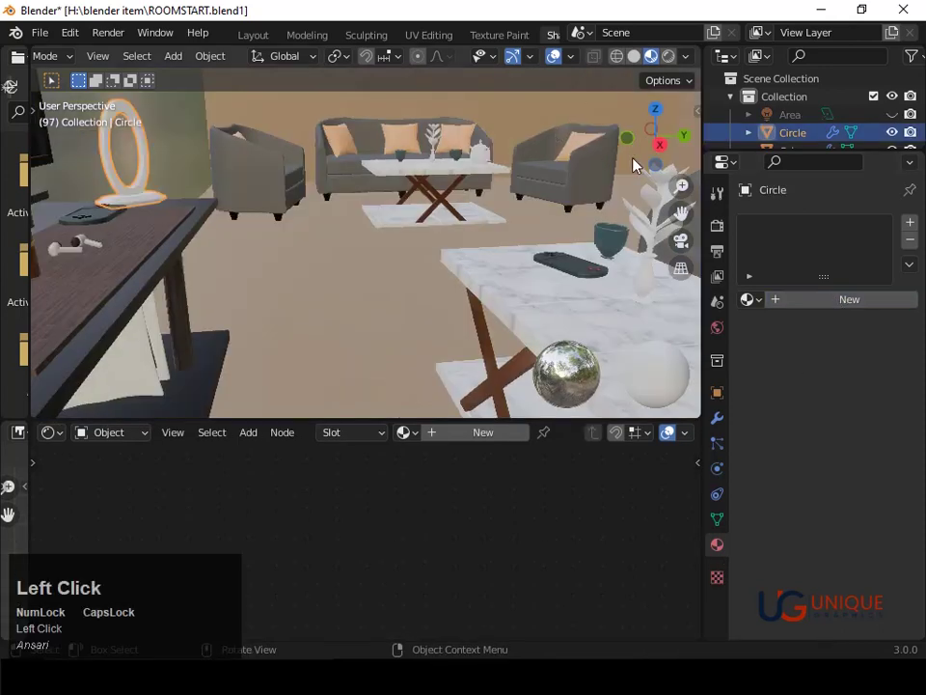
key(grave)
key(3)
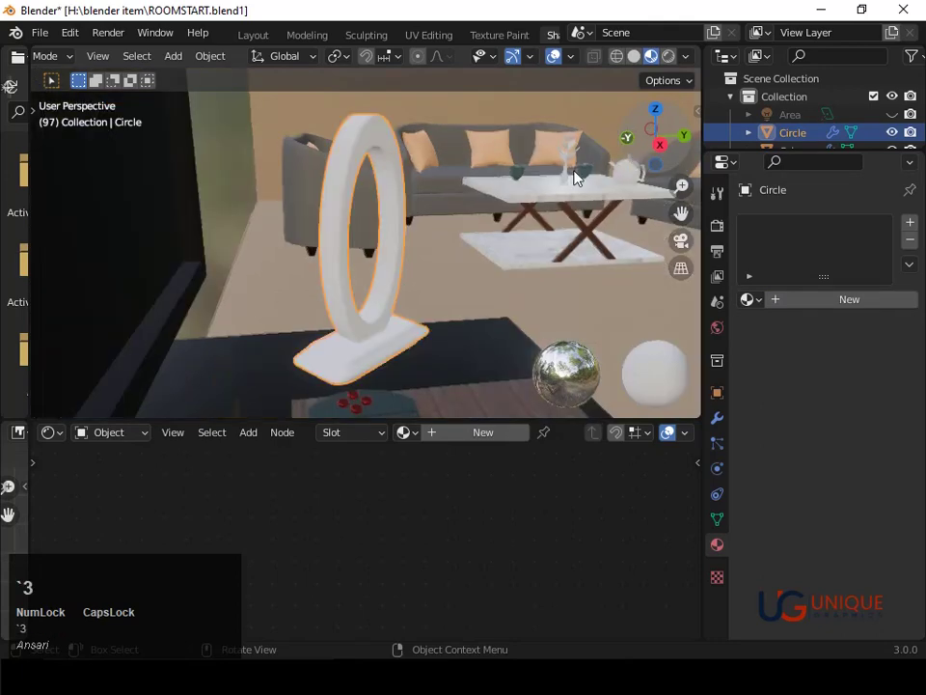
Enter Edit Mode on the ring frame, show it in wireframe, and select a face on the inner rim
key(Tab)
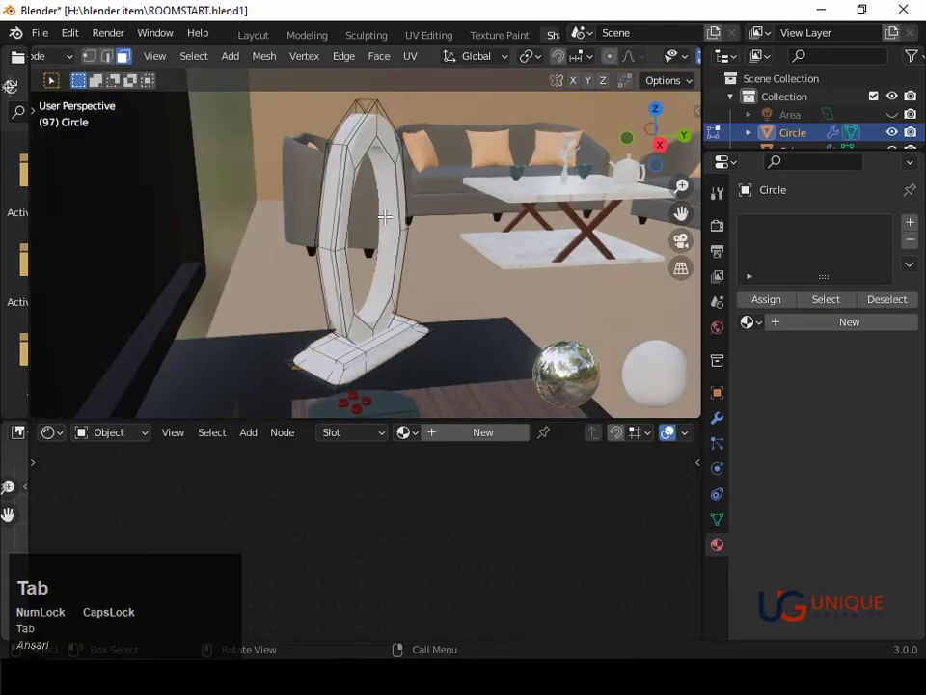
click(385, 217)
key(shift+z)
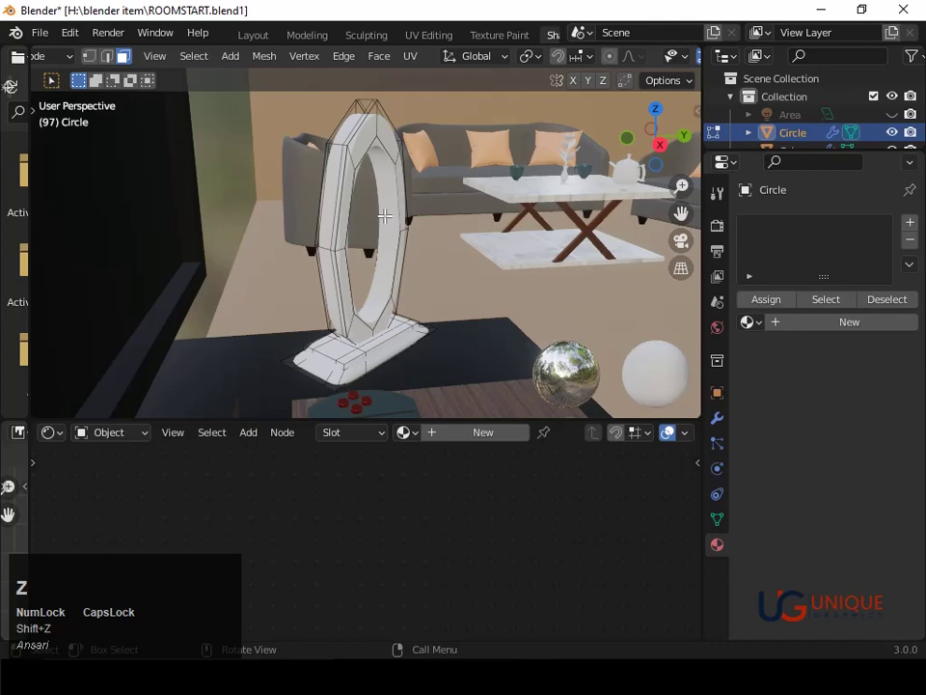
middle_drag(399, 188, 375, 165)
click(380, 163)
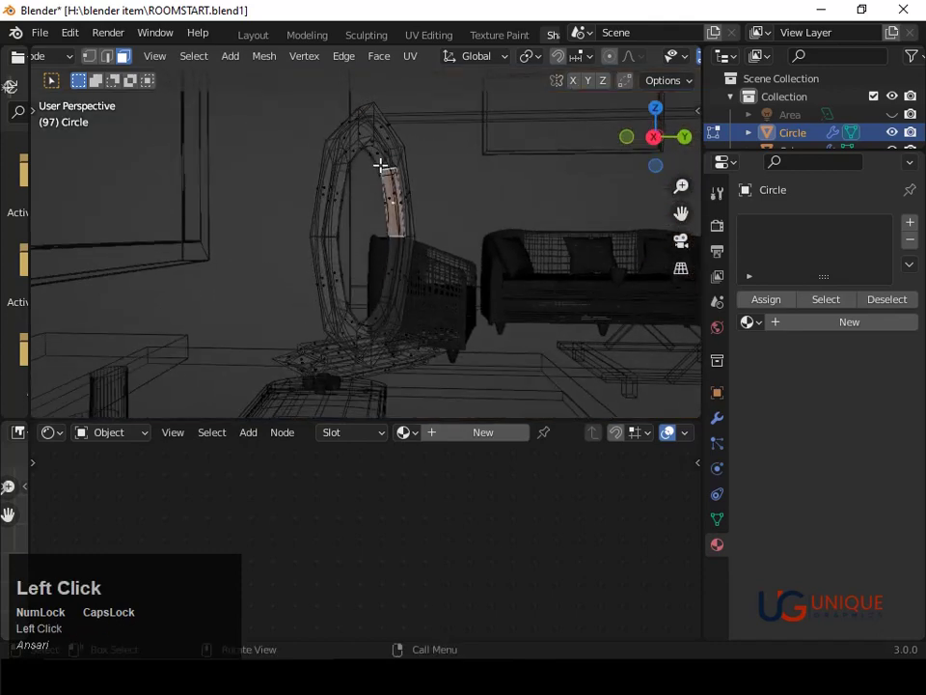
Try to loop-select the faces around the ring's inner rim in both wireframe and Material Preview display
key(3)
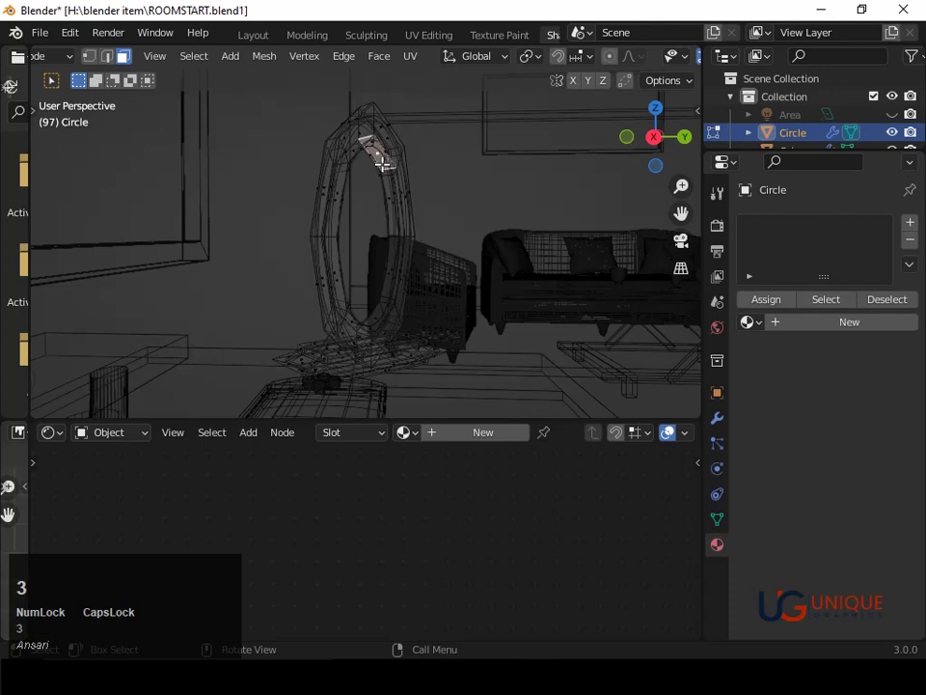
alt+shift+click(382, 164)
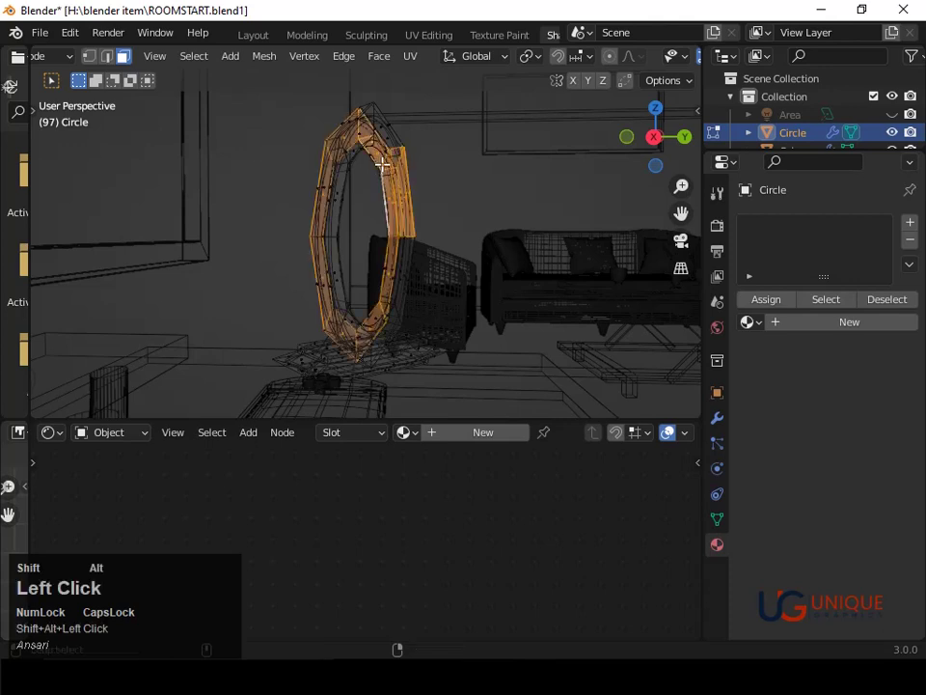
click(382, 162)
middle_drag(382, 161, 390, 142)
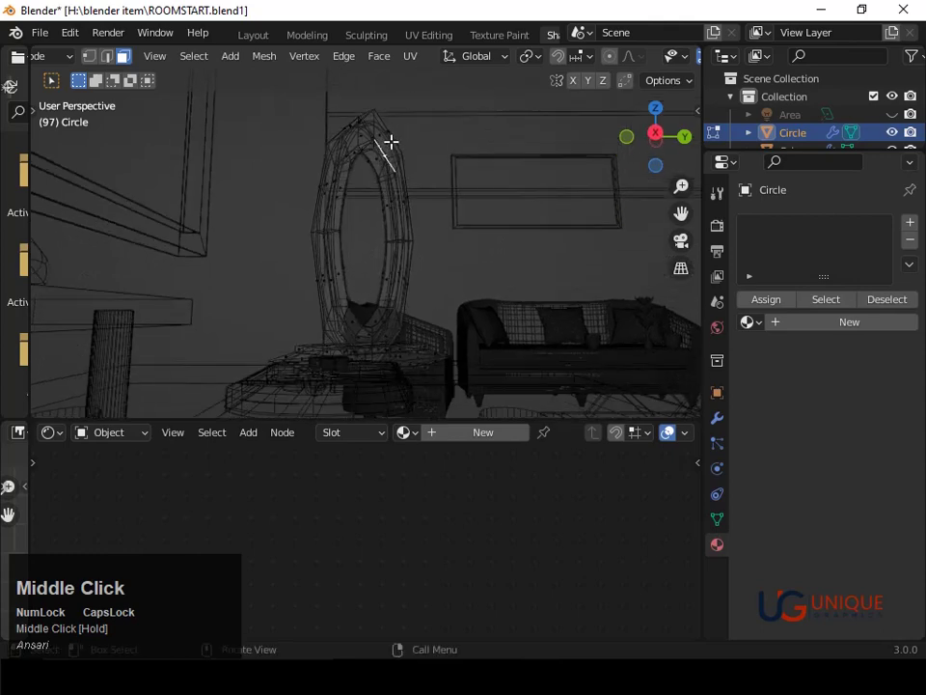
key(shift+z)
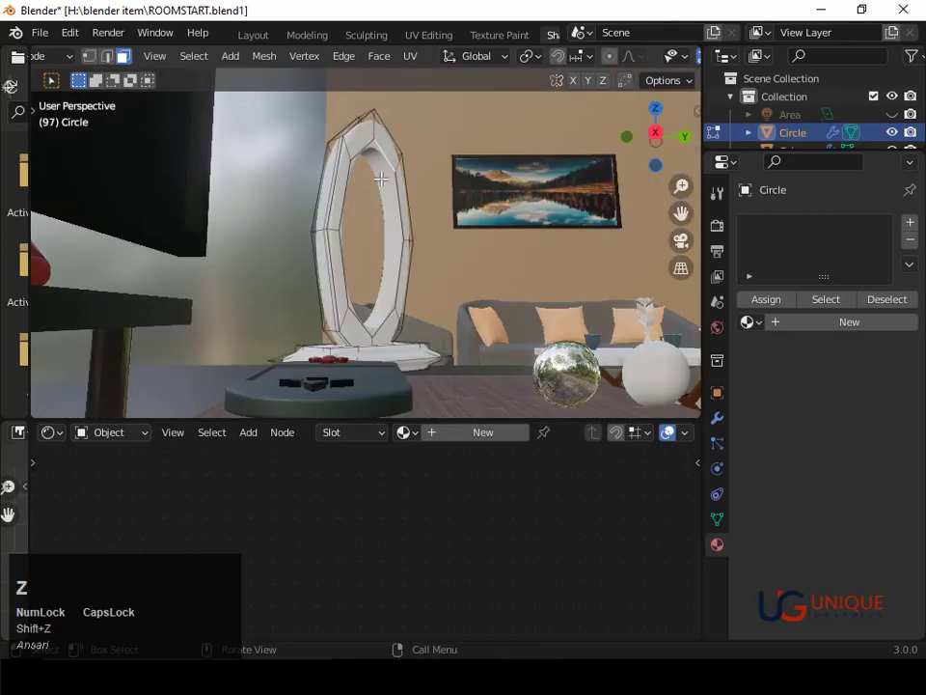
click(382, 180)
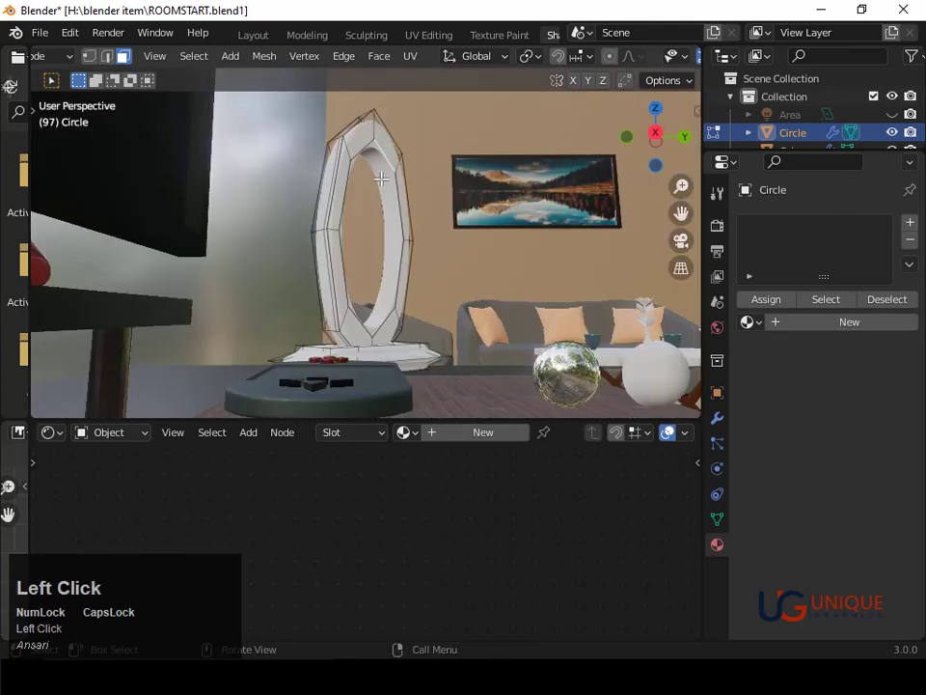
alt+shift+click(392, 208)
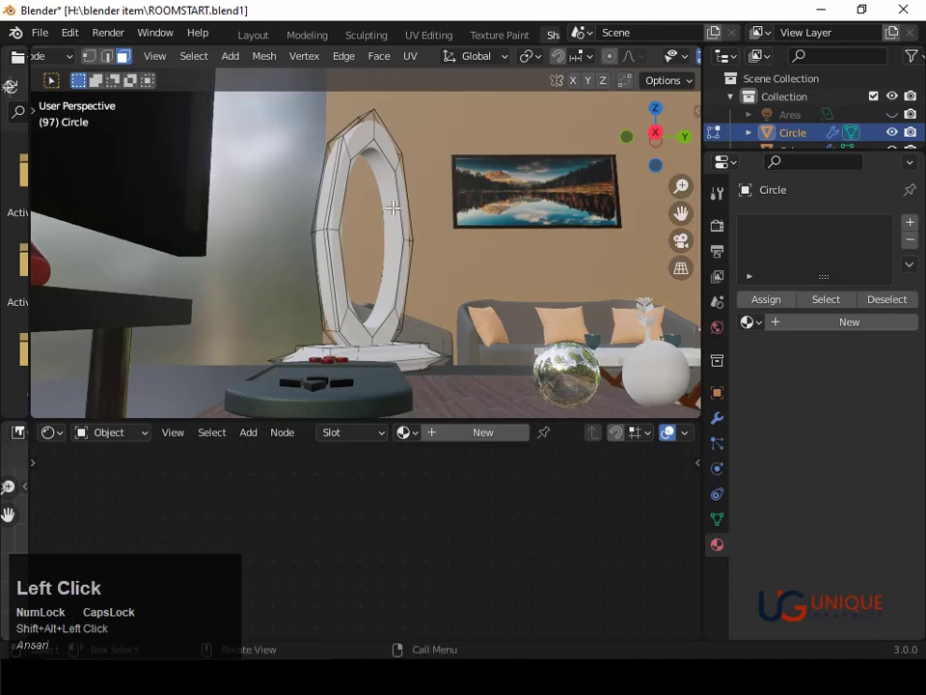
Return to wireframe display and select the inner rim face just above mid-height on the sofa side of the ring
key(shift+z)
scroll(394, 206, up, 1)
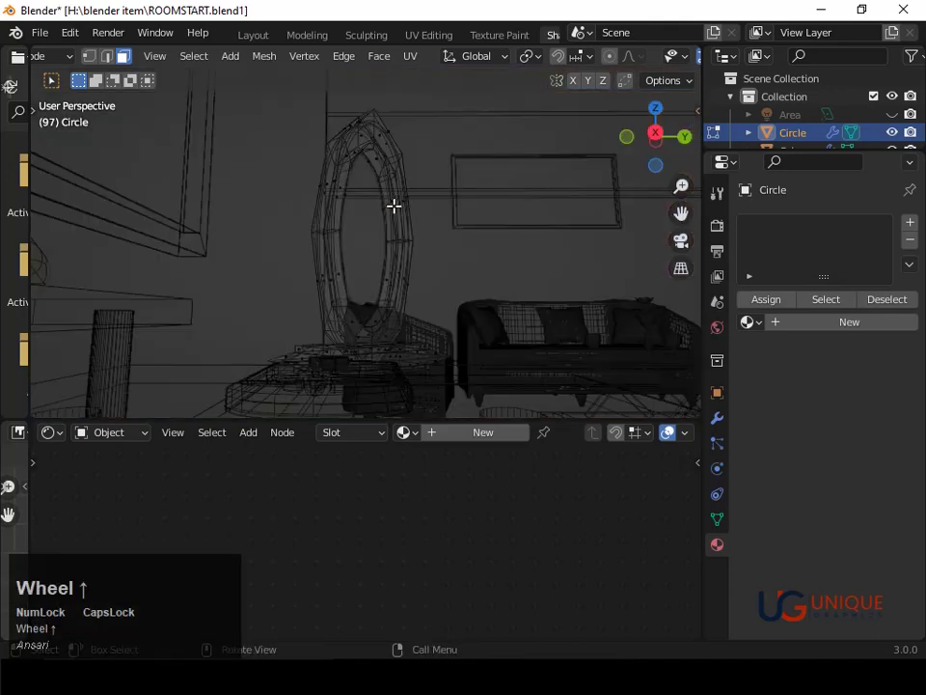
middle_drag(418, 206, 386, 206)
click(411, 205)
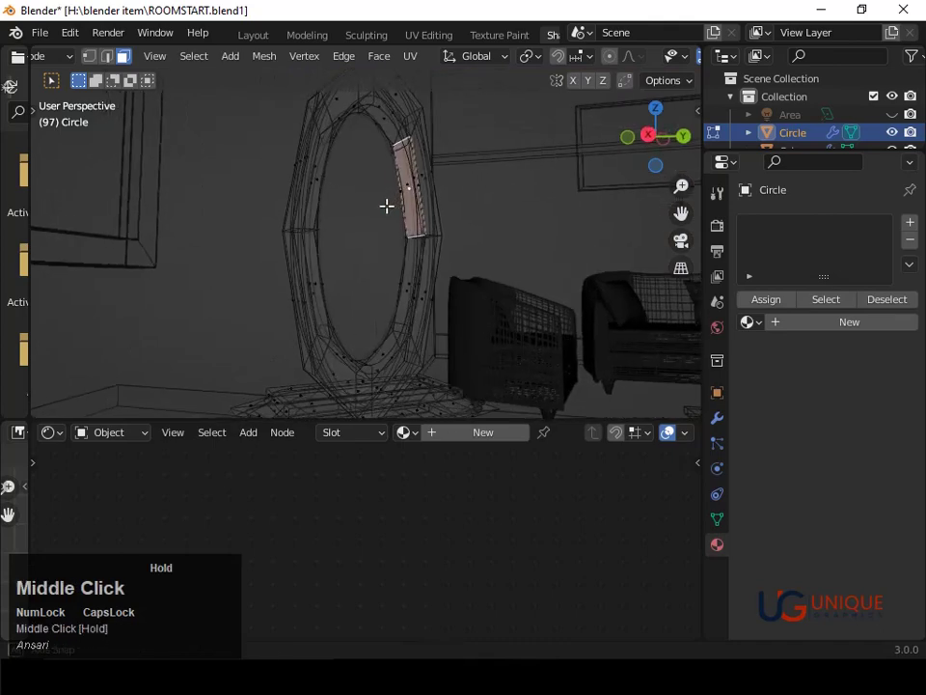
Try to extend the selection with a face loop from the rim face near the ring's top
alt+shift+click(383, 125)
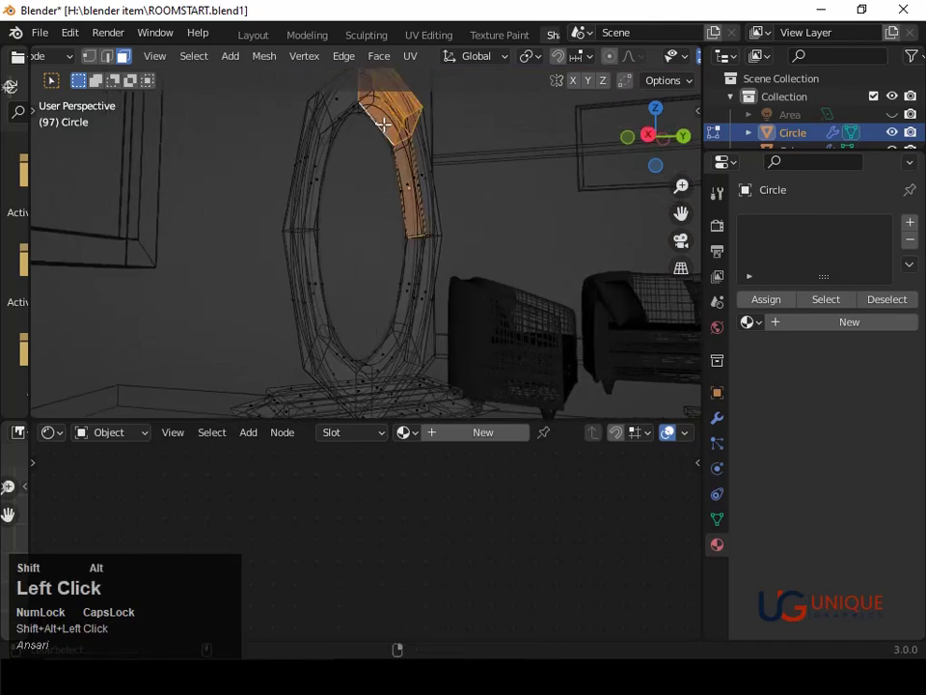
alt+shift+click(383, 126)
alt+shift+click(383, 126)
alt+shift+click(383, 125)
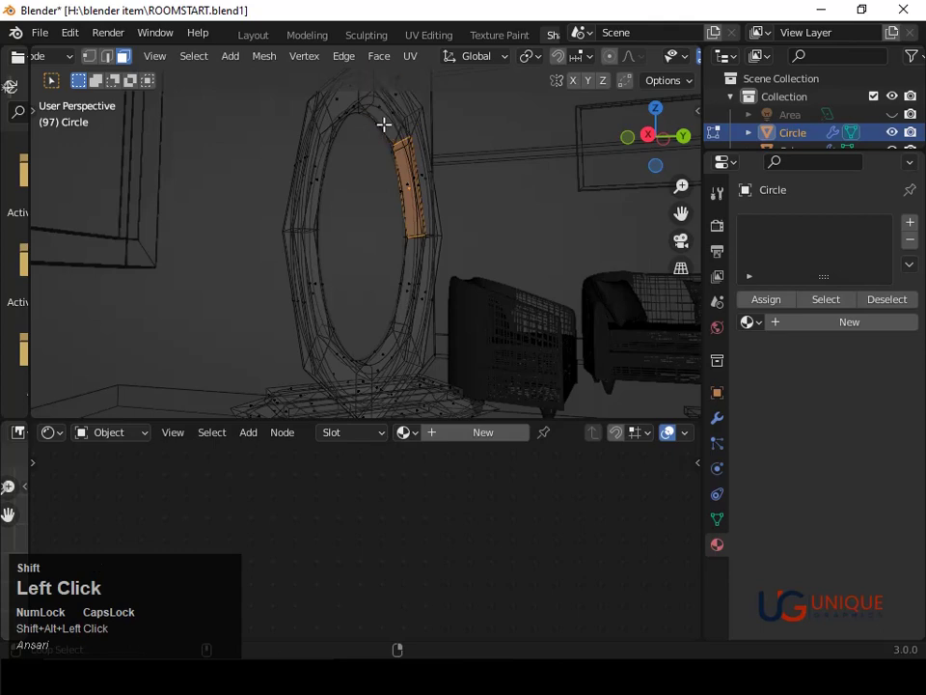
Add the inner rim faces across the ring's top and down its opposite side to the selection
shift+click(385, 125)
middle_drag(430, 150, 340, 114)
shift+click(317, 168)
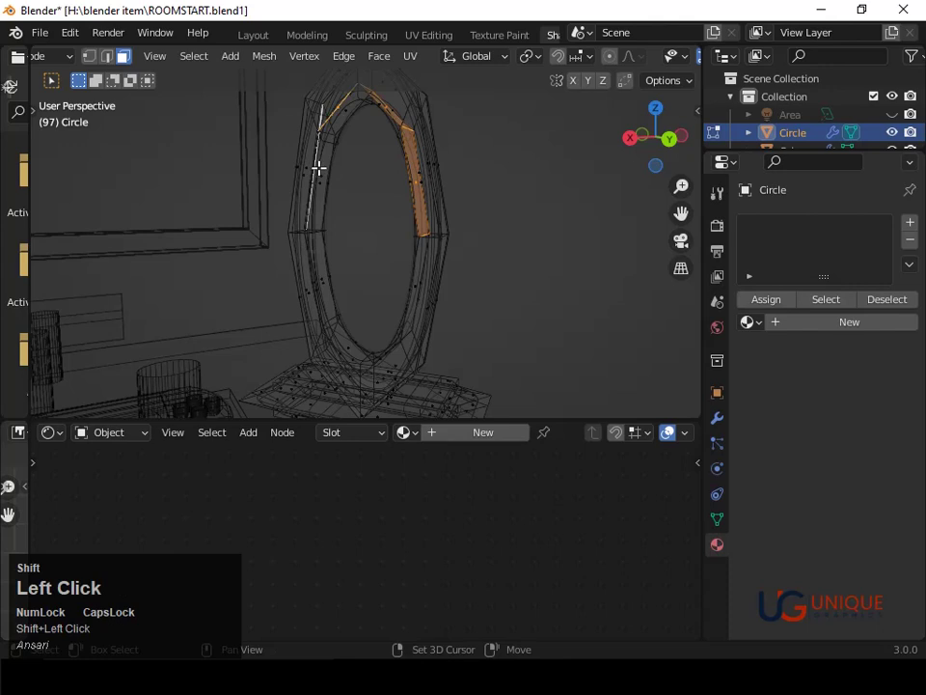
key(ctrl+z)
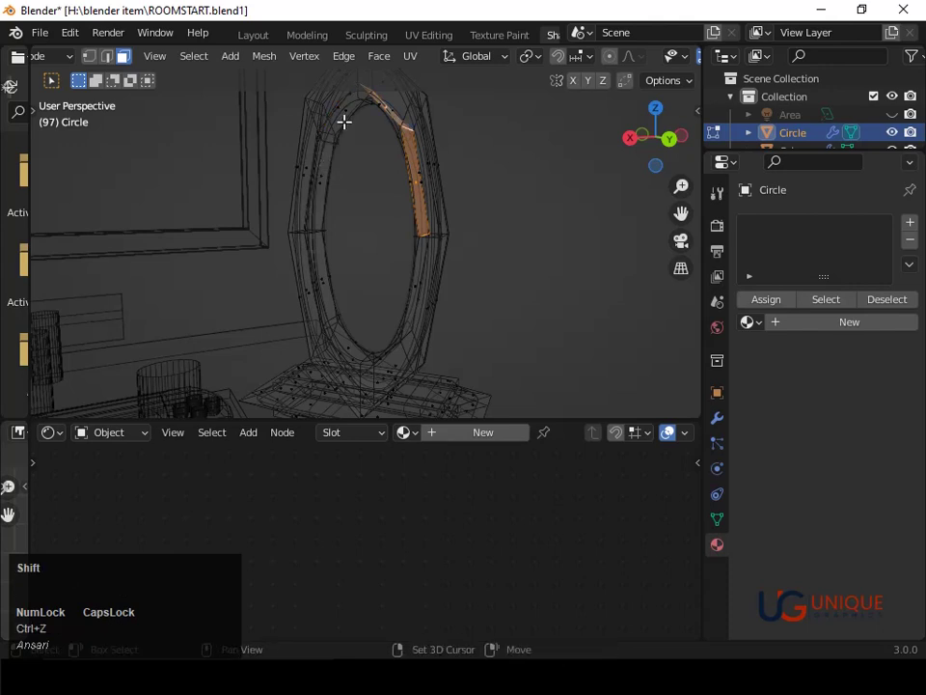
shift+click(343, 120)
shift+click(324, 193)
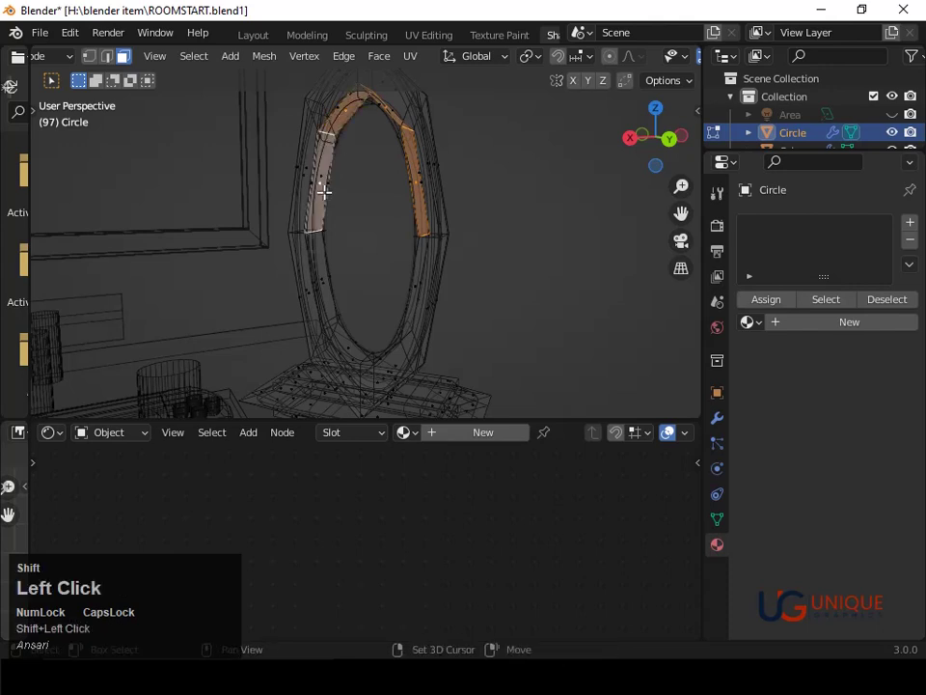
shift+click(324, 279)
shift+click(353, 345)
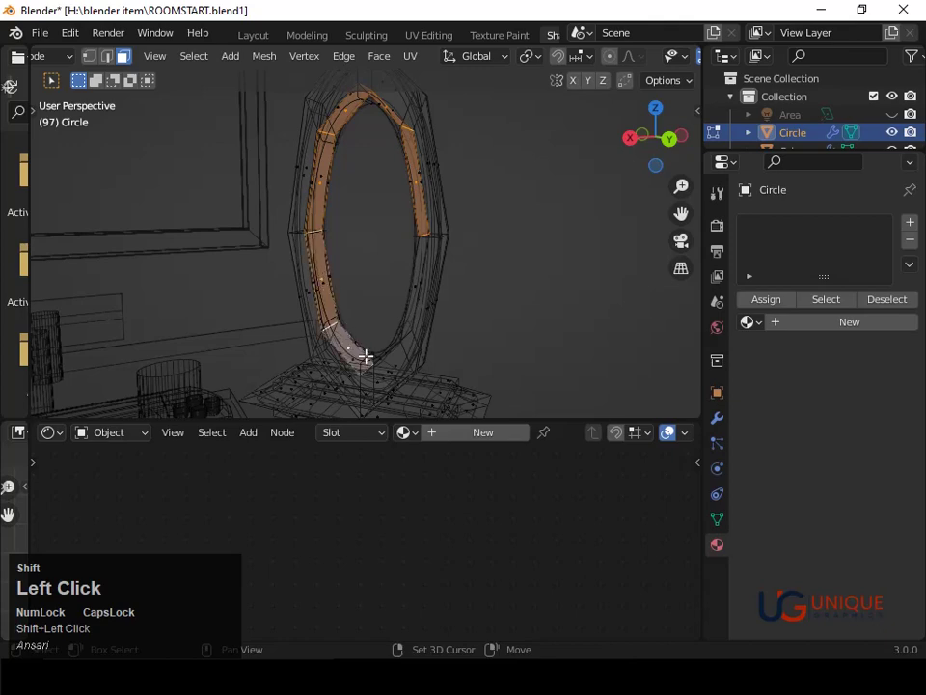
Add the last two lower inner rim faces to the selection so it covers the whole inside of the ring
middle_drag(403, 347, 369, 269)
shift+click(404, 264)
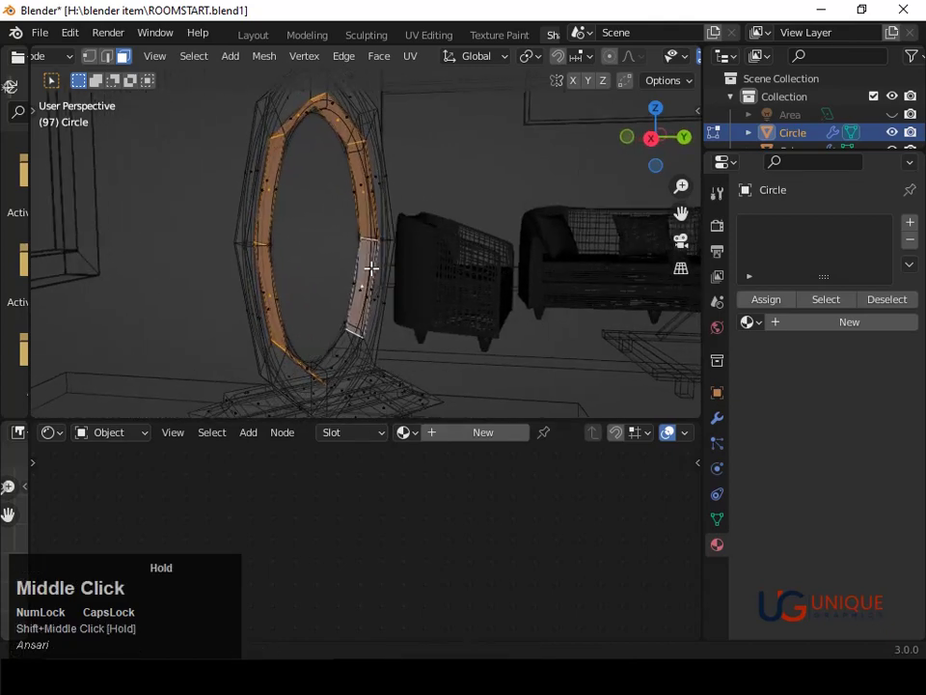
middle_drag(411, 333, 357, 331)
shift+click(348, 330)
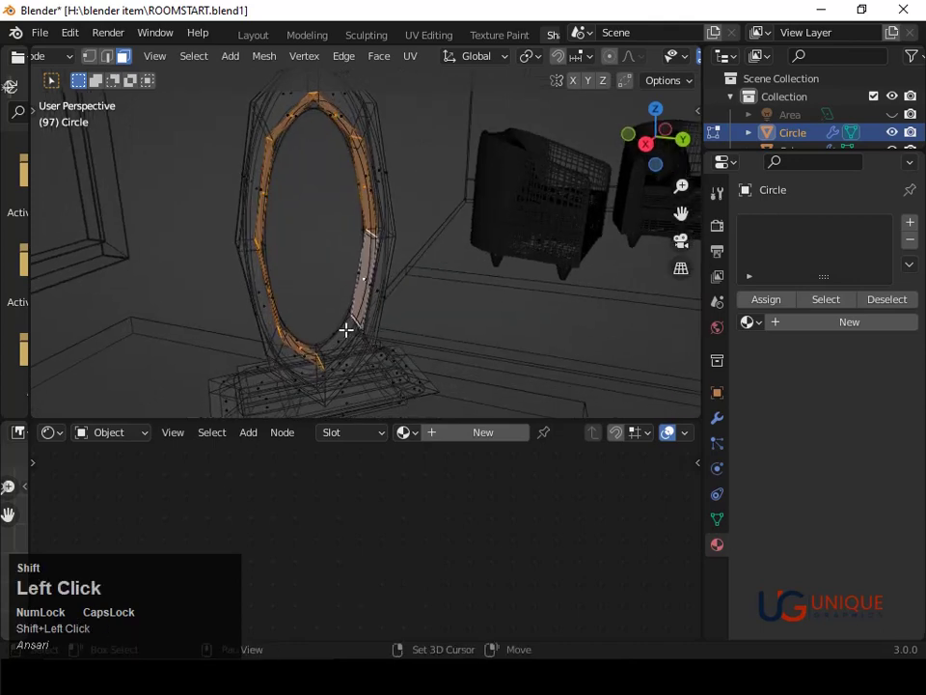
key(ctrl+z)
shift+click(348, 330)
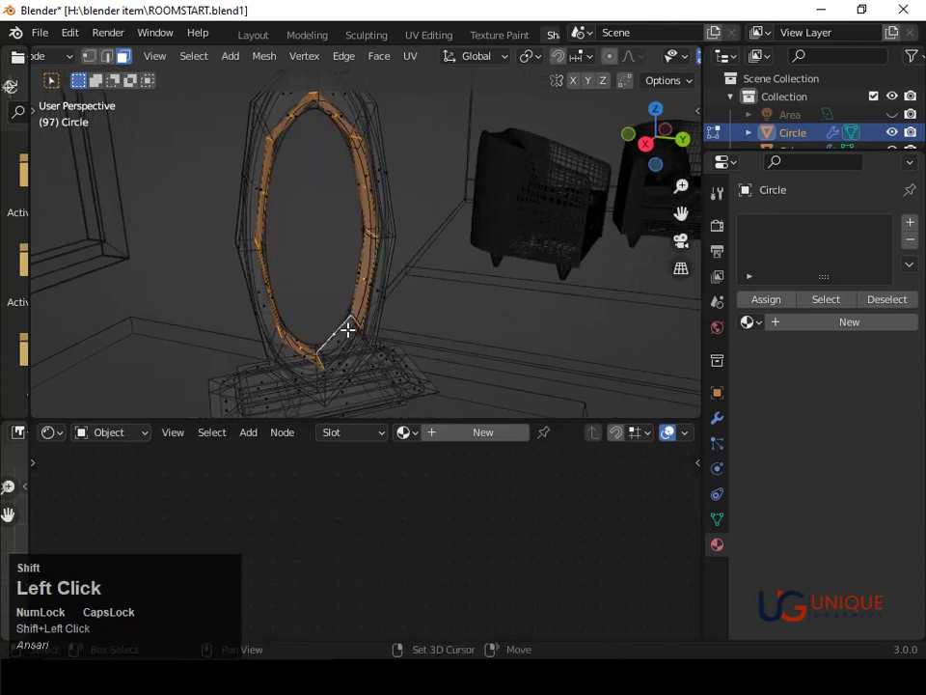
key(ctrl+z)
shift+click(355, 332)
key(ctrl+z)
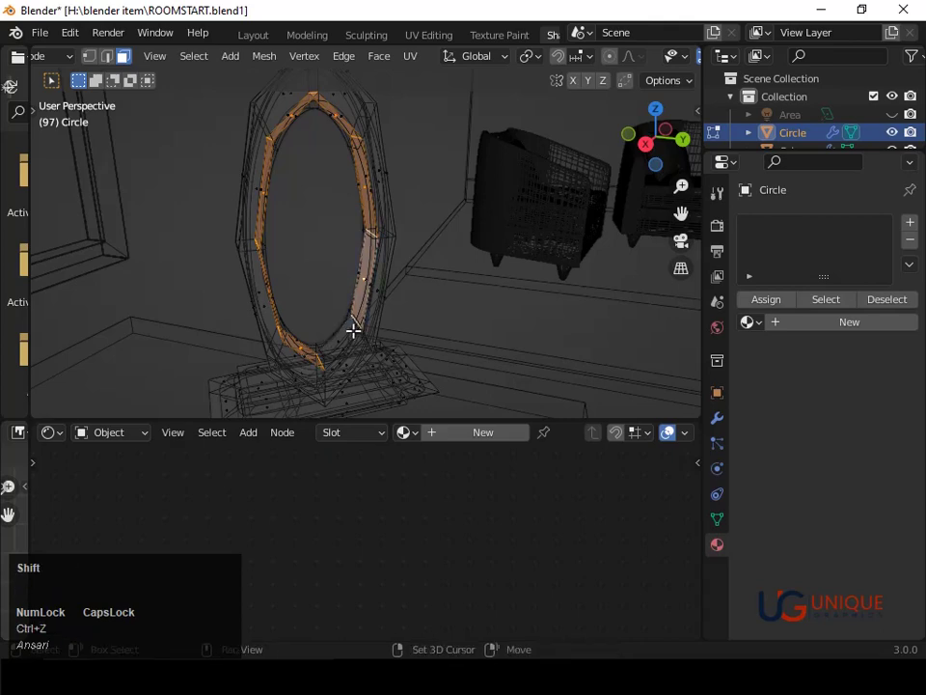
shift+click(353, 330)
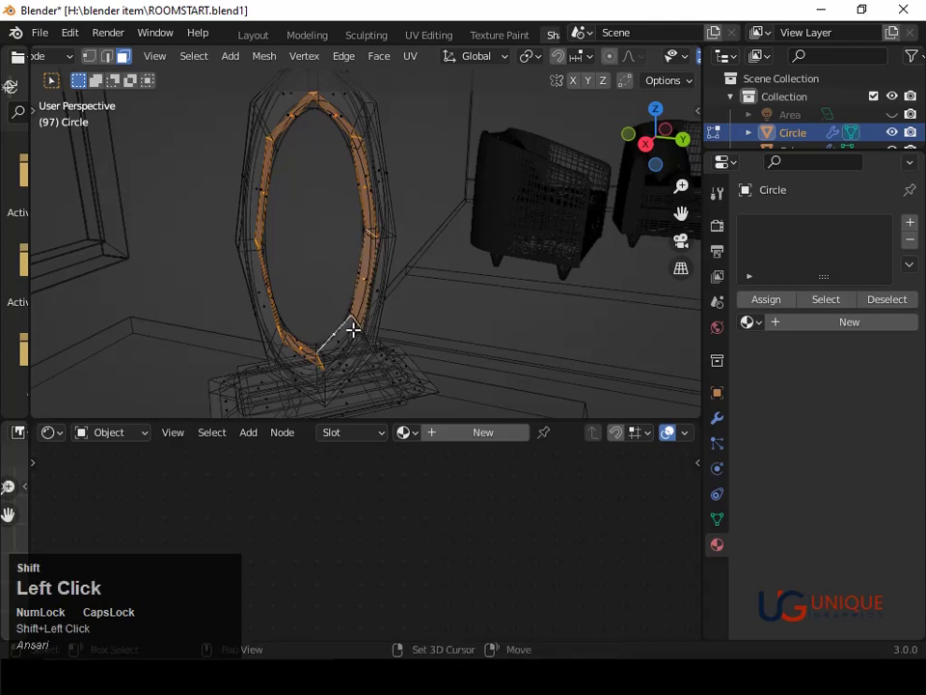
shift+click(351, 327)
middle_drag(351, 327, 345, 242)
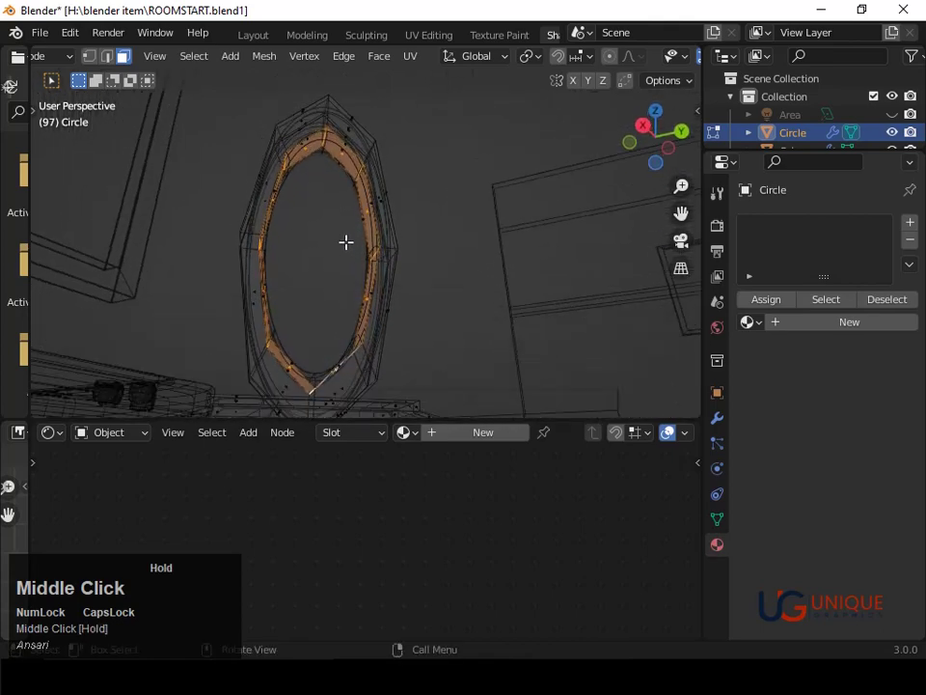
Add a material slot to the ring frame, try to remove it, and return to Object Mode with Material Preview shading
click(915, 222)
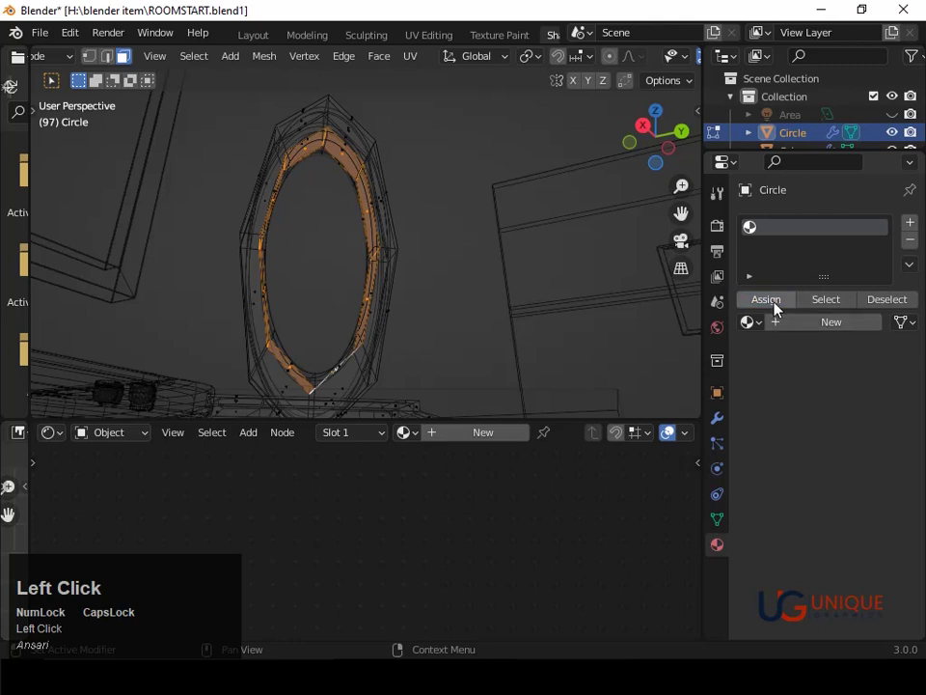
key(shift+z)
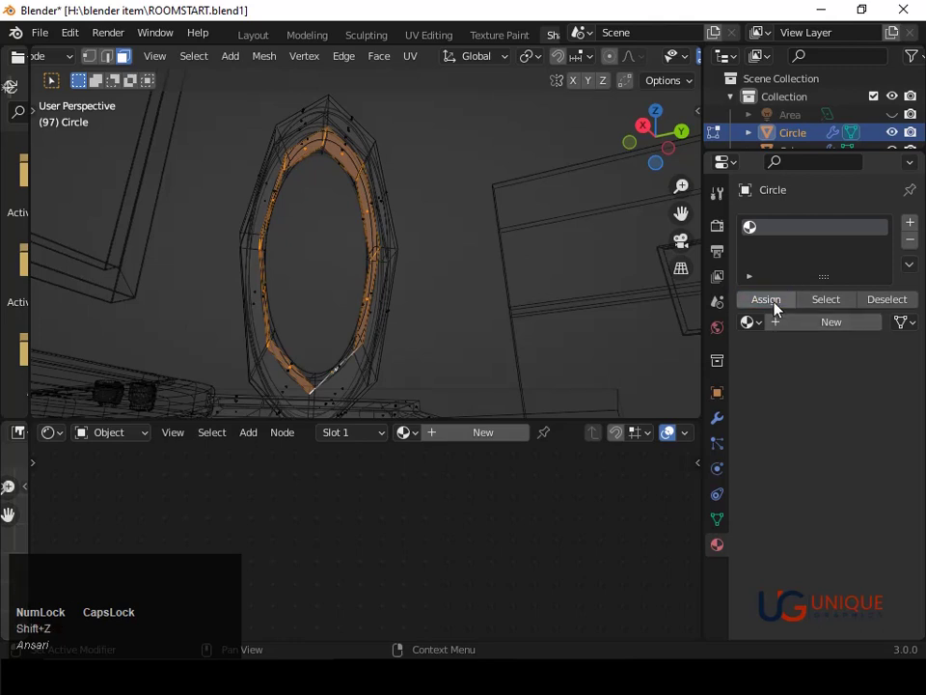
click(910, 239)
middle_drag(614, 321, 518, 355)
key(shift+z)
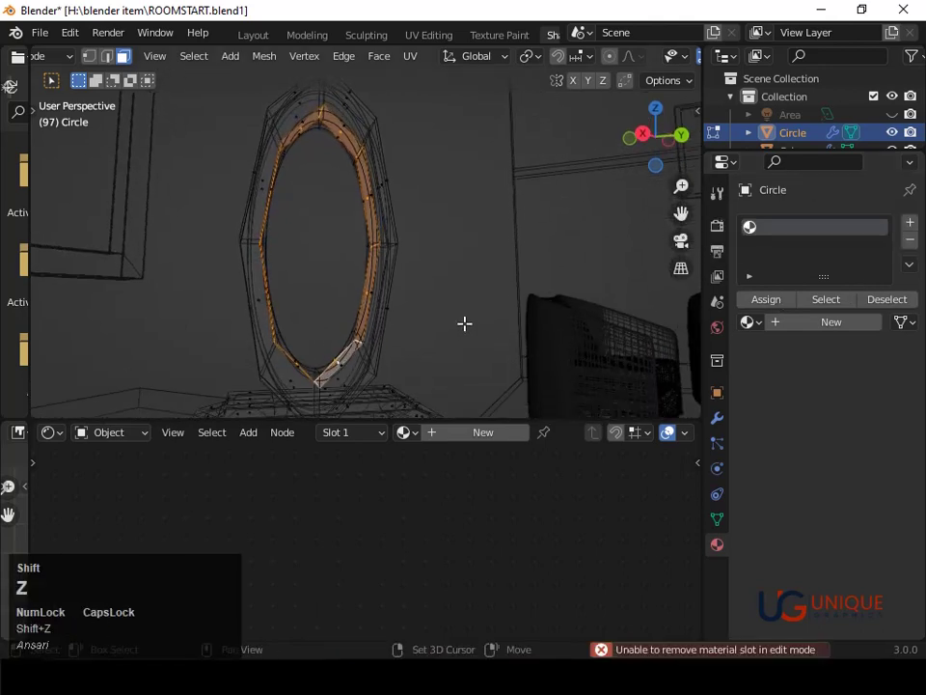
key(Tab)
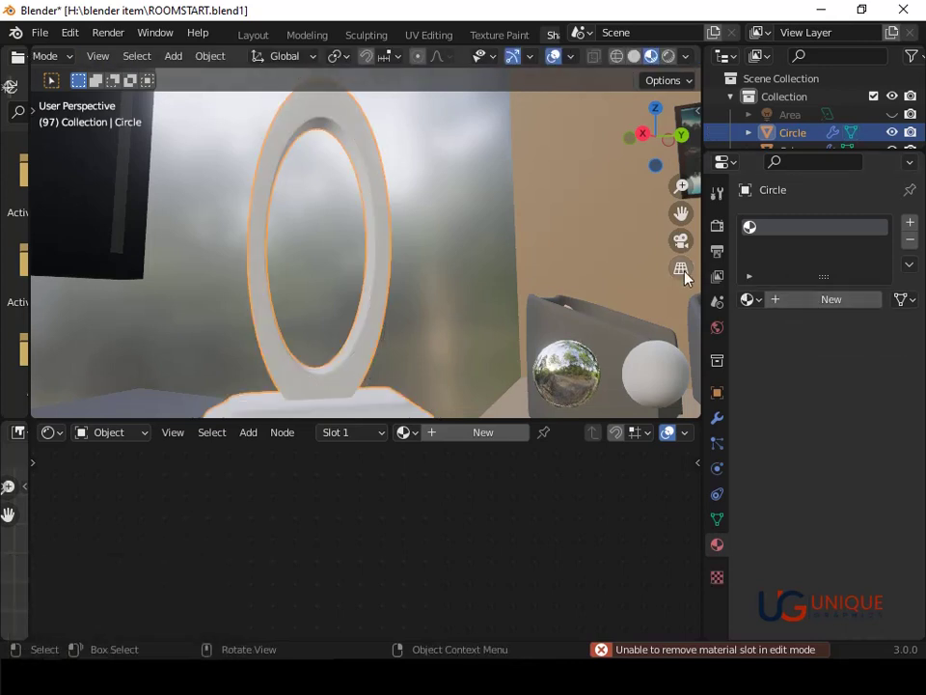
Create a new material on the ring frame and bring its Principled BSDF node's base colour into view
click(487, 431)
scroll(518, 485, down, 1)
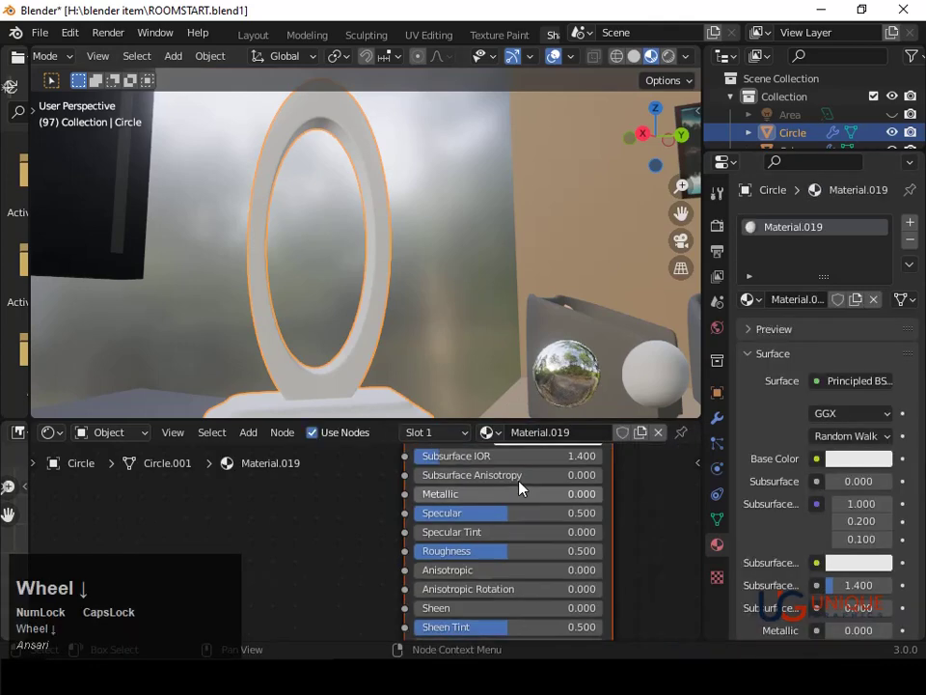
scroll(518, 485, down, 2)
middle_drag(521, 485, 492, 515)
Set the ring material's base colour to a dark reddish brown, with hue about 0.04, saturation about 0.66 and value about 0.08
click(492, 513)
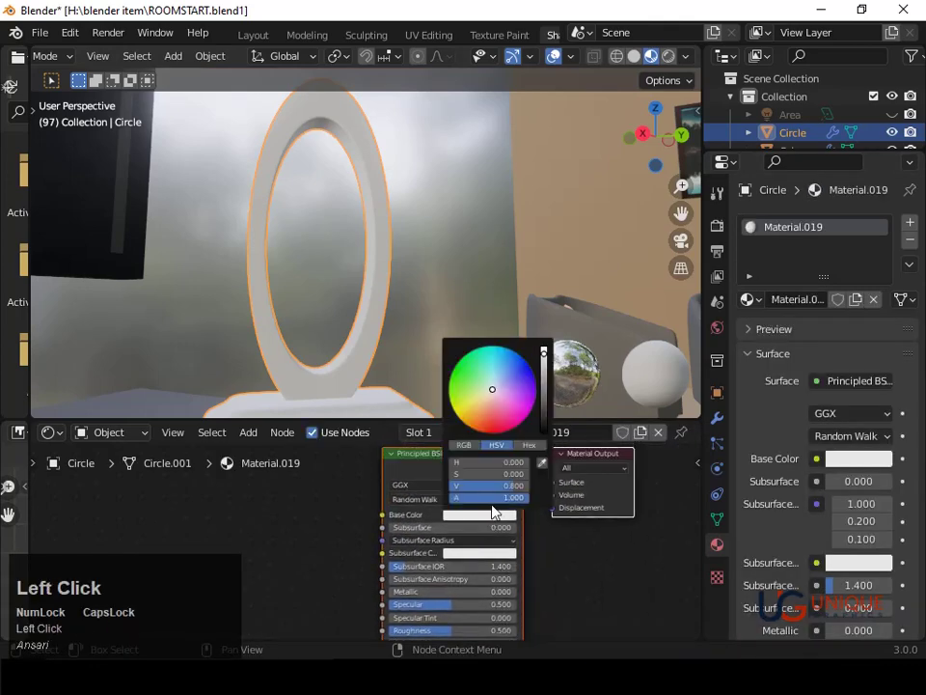
click(542, 377)
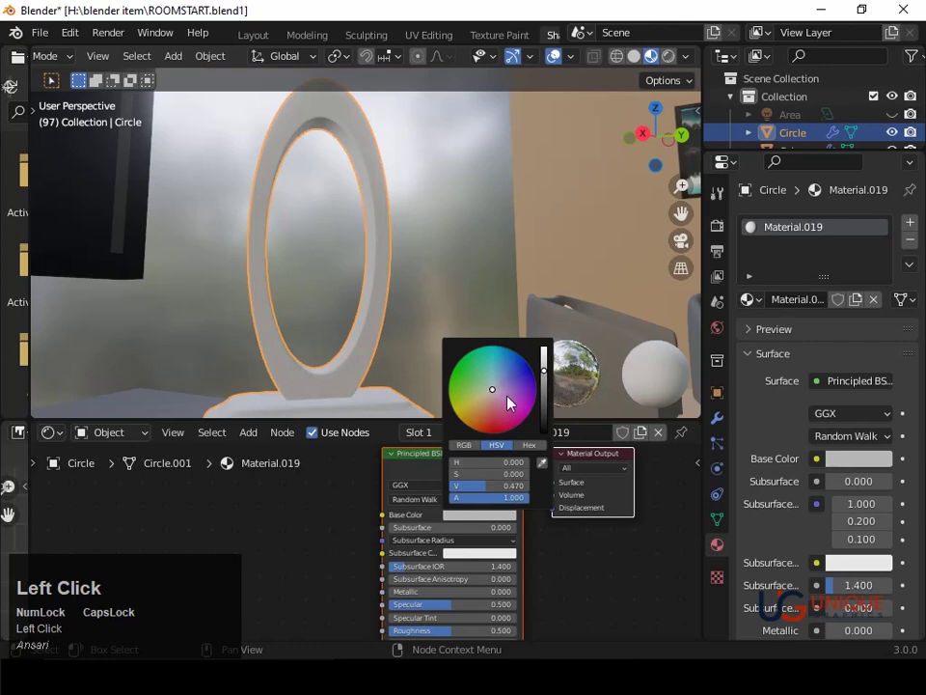
click(475, 422)
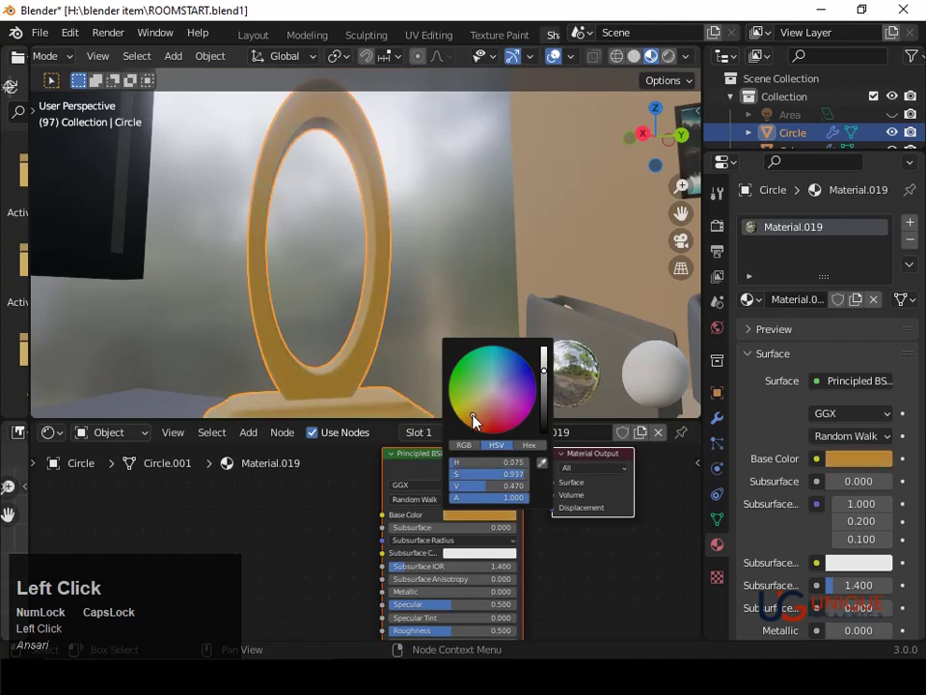
drag(471, 424, 493, 401)
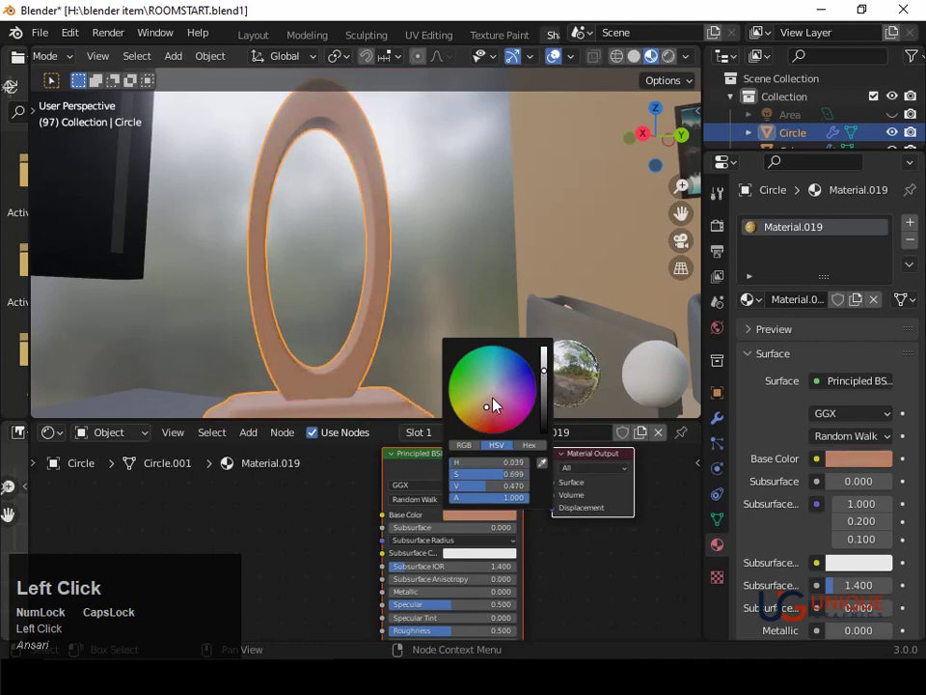
click(544, 395)
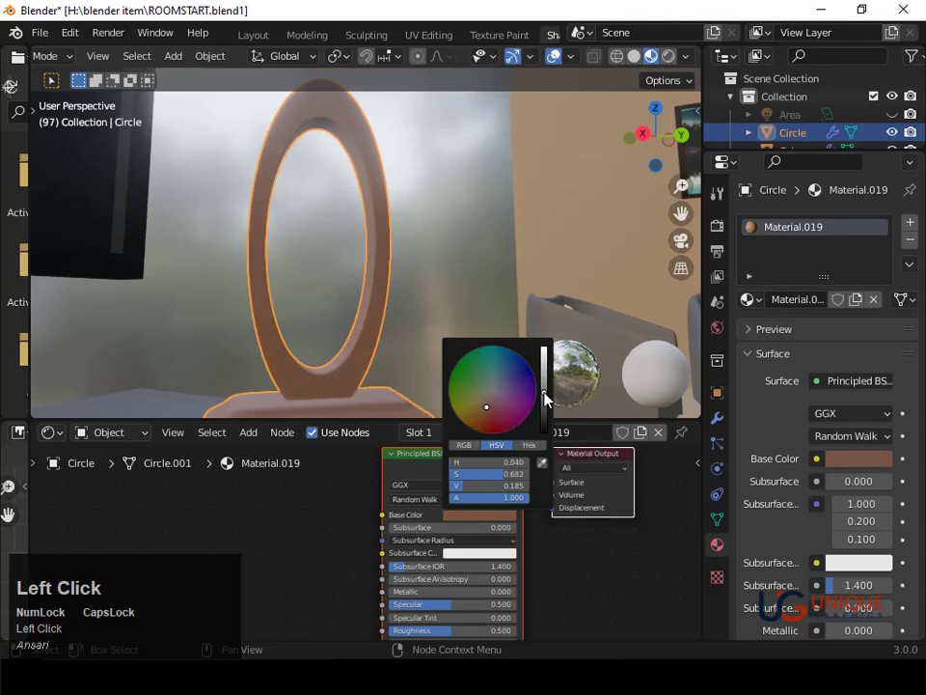
click(544, 405)
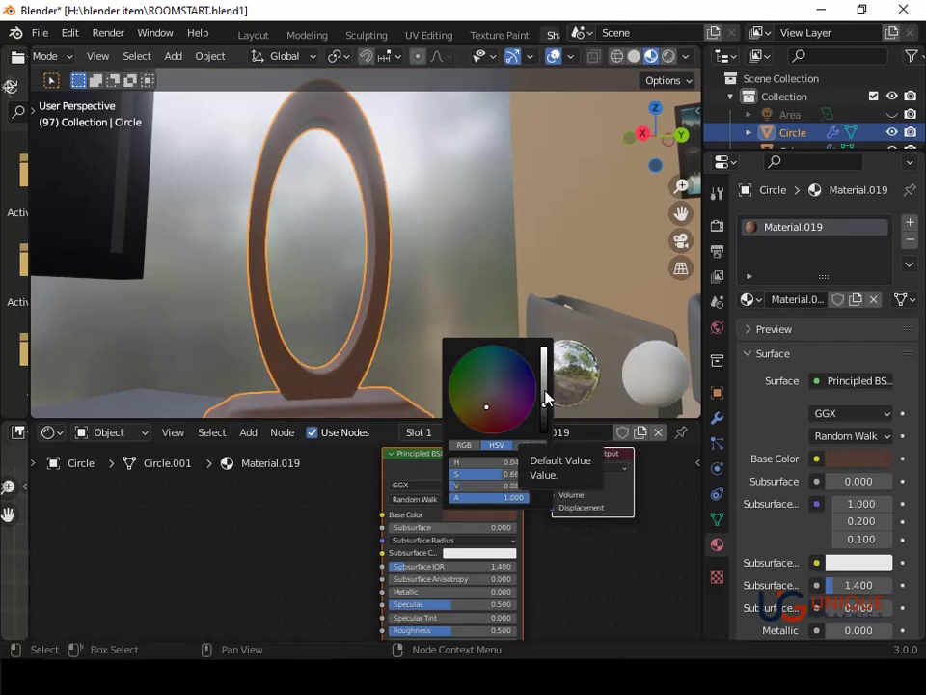
middle_drag(444, 597, 440, 552)
scroll(450, 513, up, 1)
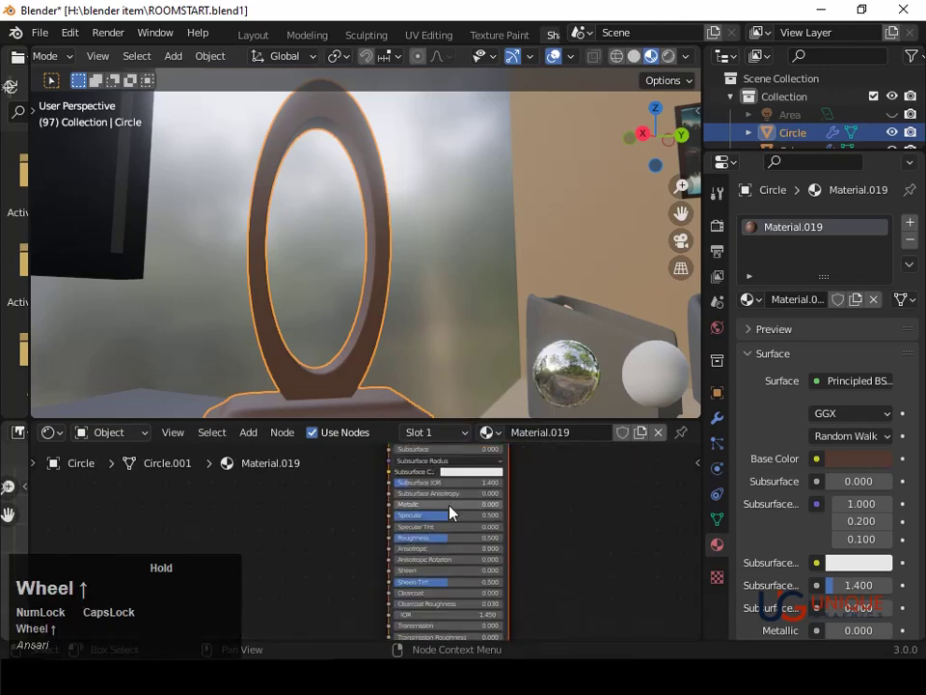
Set the ring frame material's metallic value to 0.850 and its roughness to 0.382
scroll(450, 511, up, 3)
middle_drag(450, 508, 447, 534)
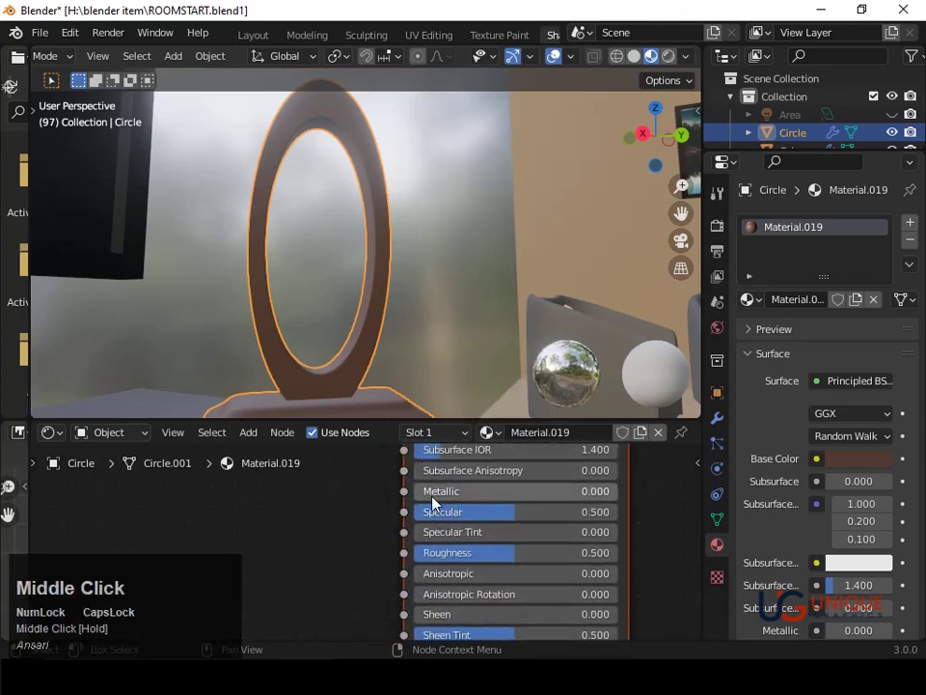
drag(432, 497, 613, 495)
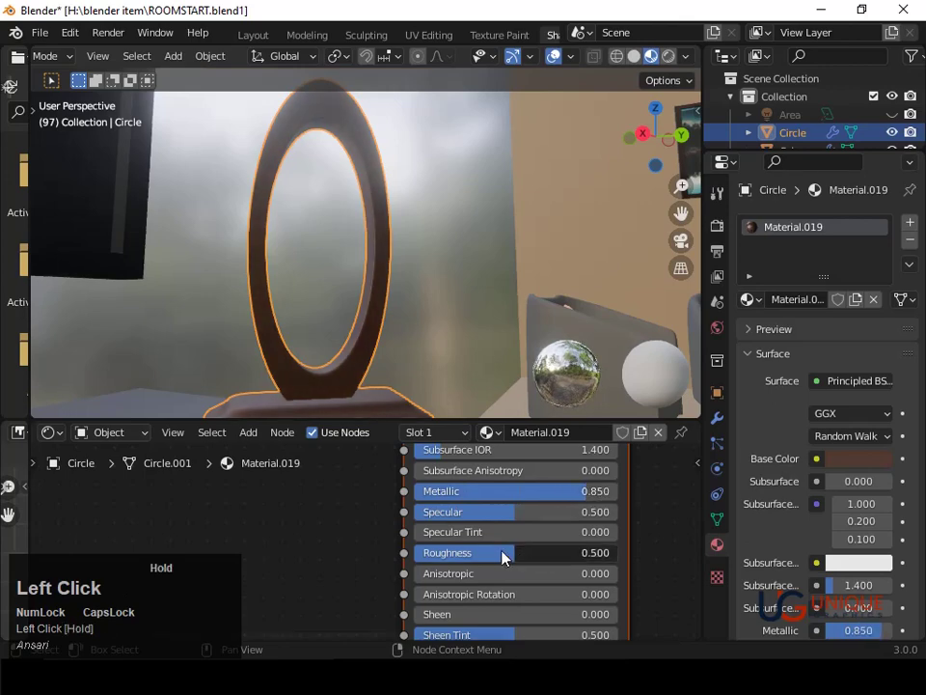
drag(501, 551, 490, 552)
click(453, 339)
scroll(452, 340, down, 1)
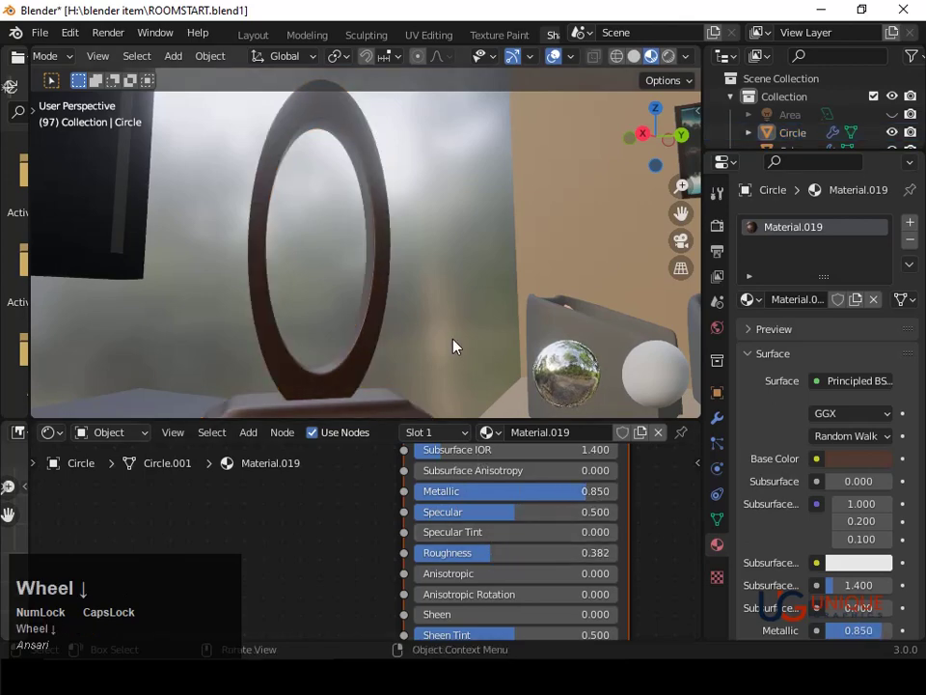
scroll(456, 346, down, 4)
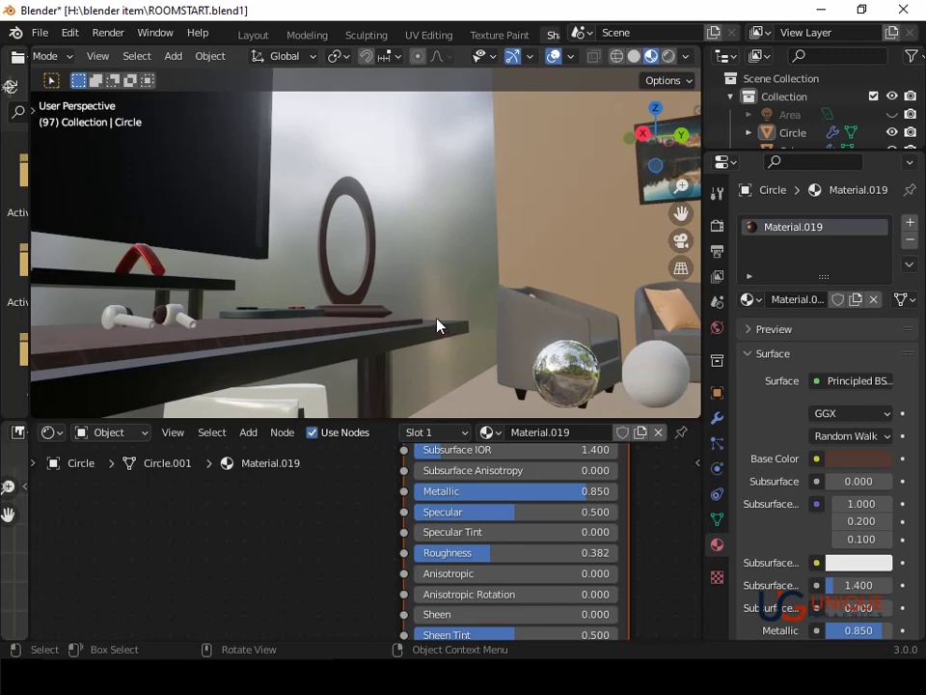
Add a second material slot to the ring in Edit Mode and assign it to the selected inner rim faces
scroll(378, 278, up, 3)
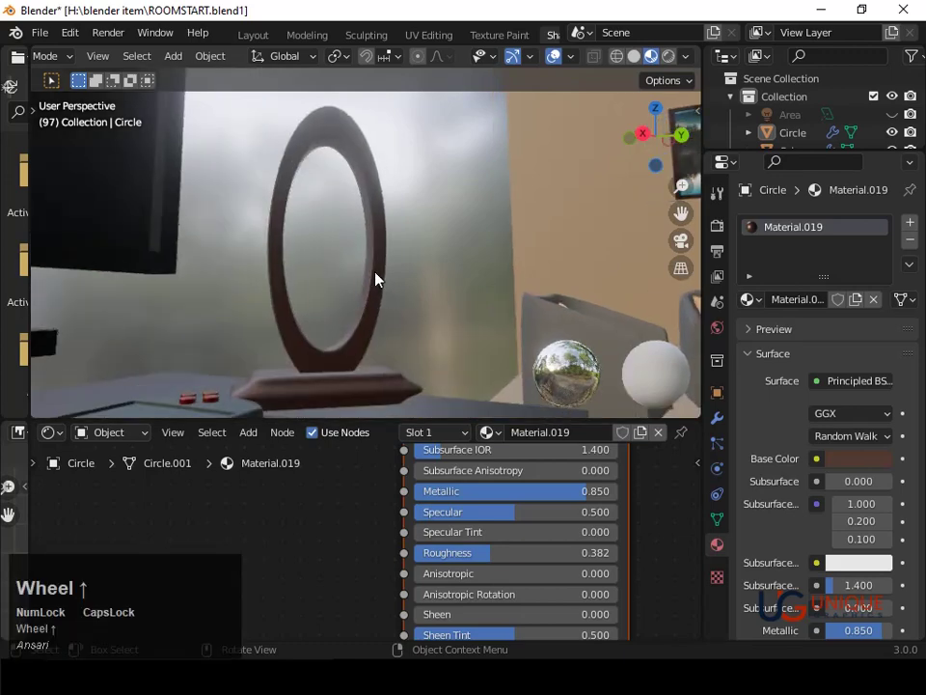
click(372, 267)
key(Tab)
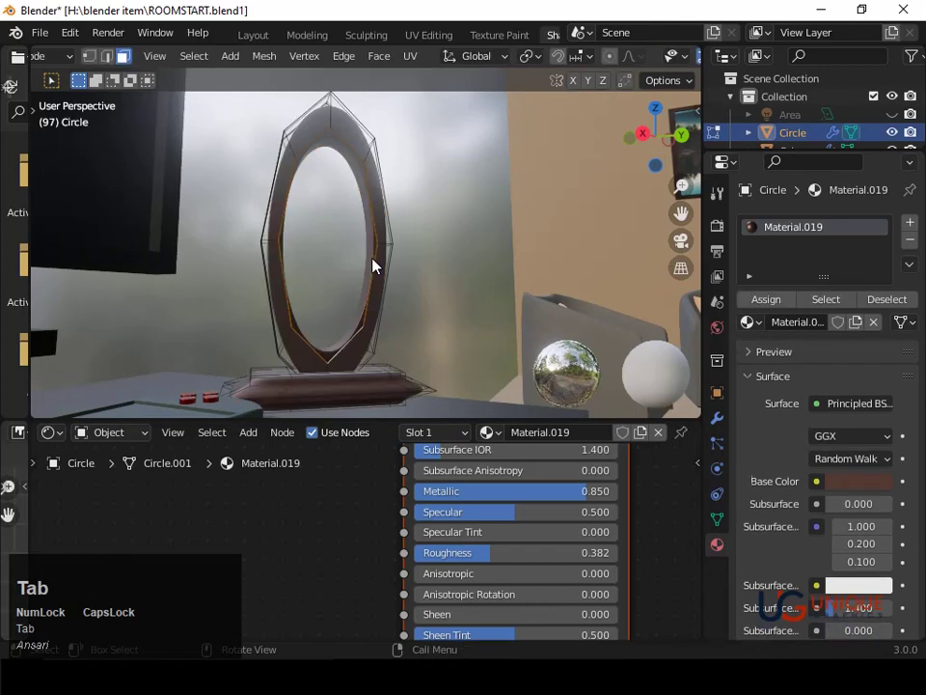
key(shift+z)
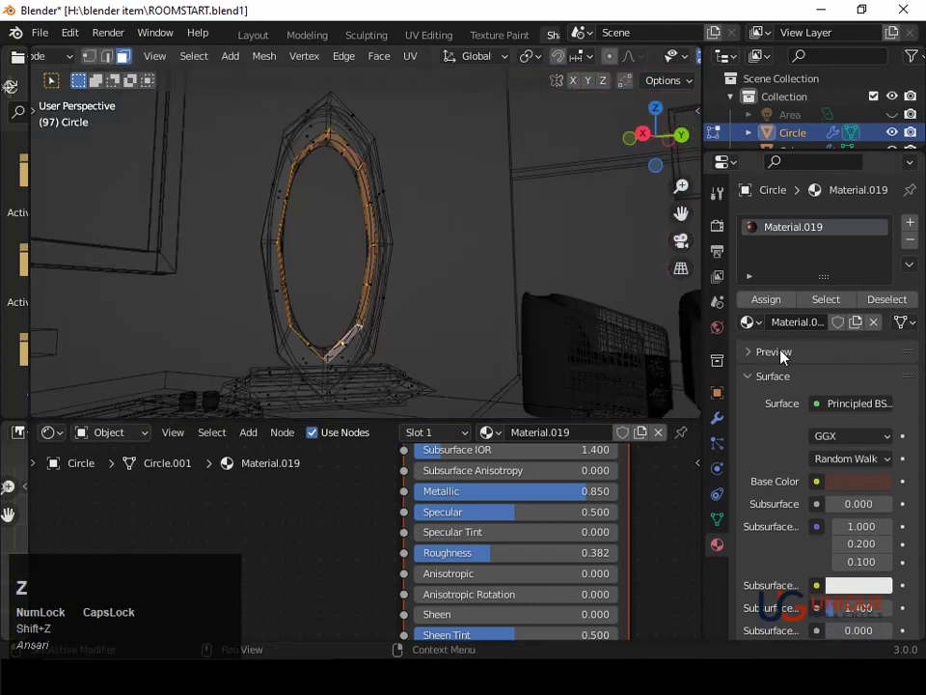
click(902, 227)
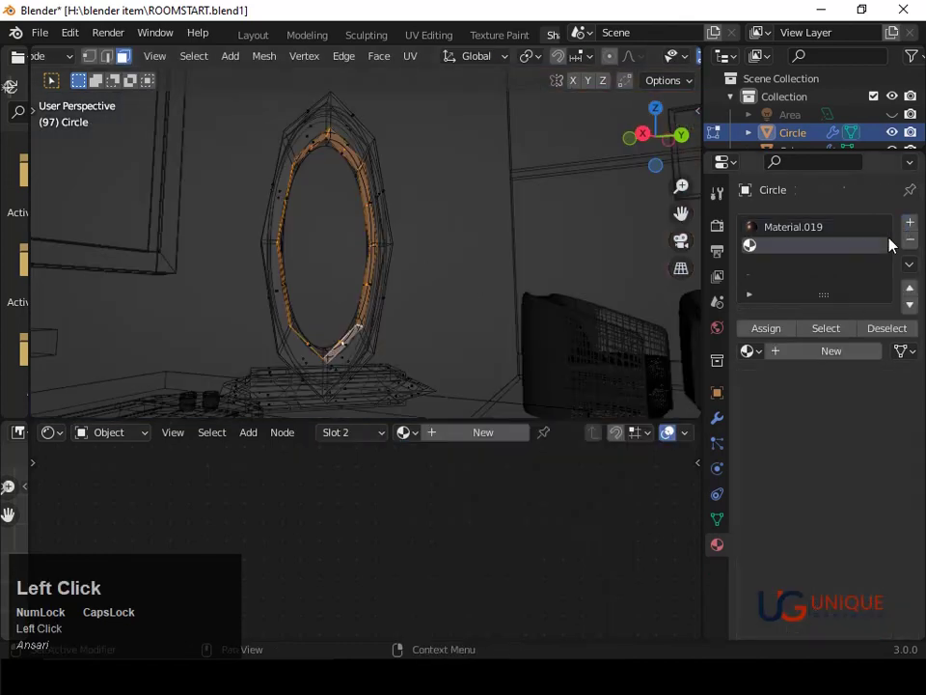
click(761, 331)
key(shift+z)
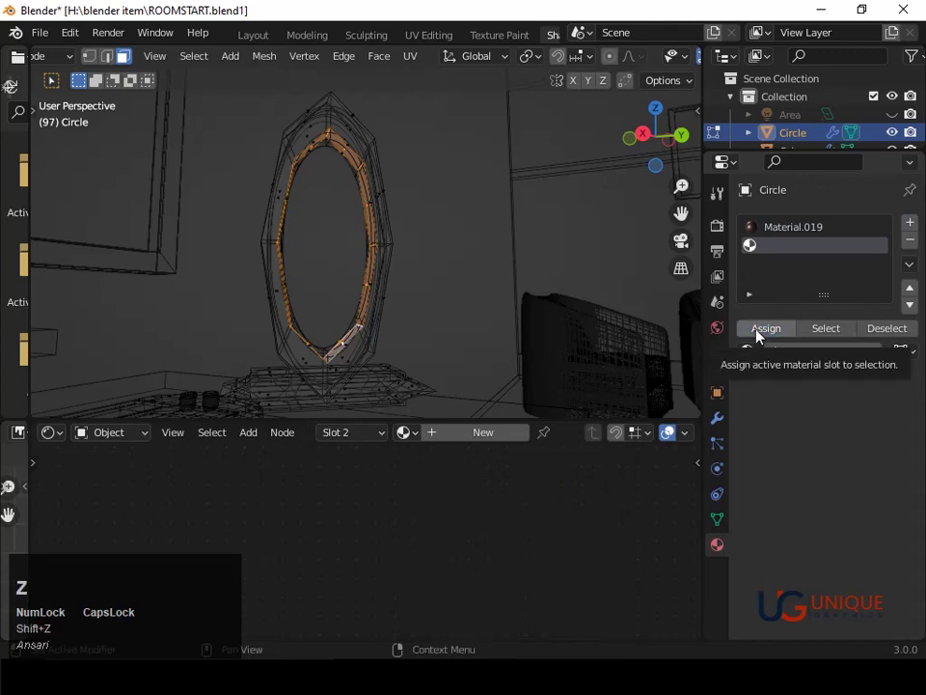
key(shift+z)
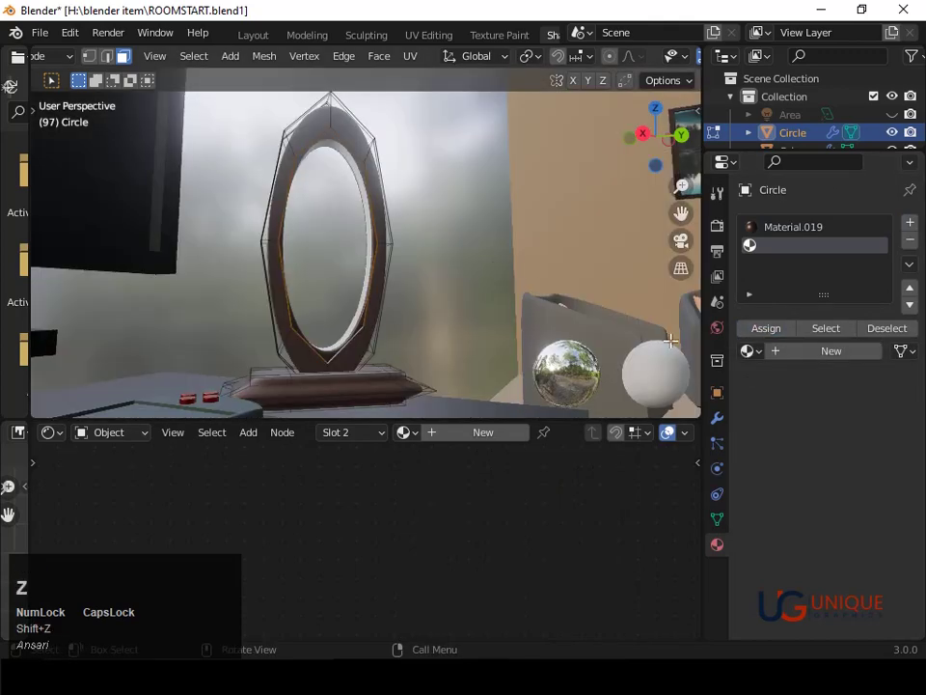
Create a new material in the second slot and change its surface shader to Emission
click(830, 351)
click(835, 431)
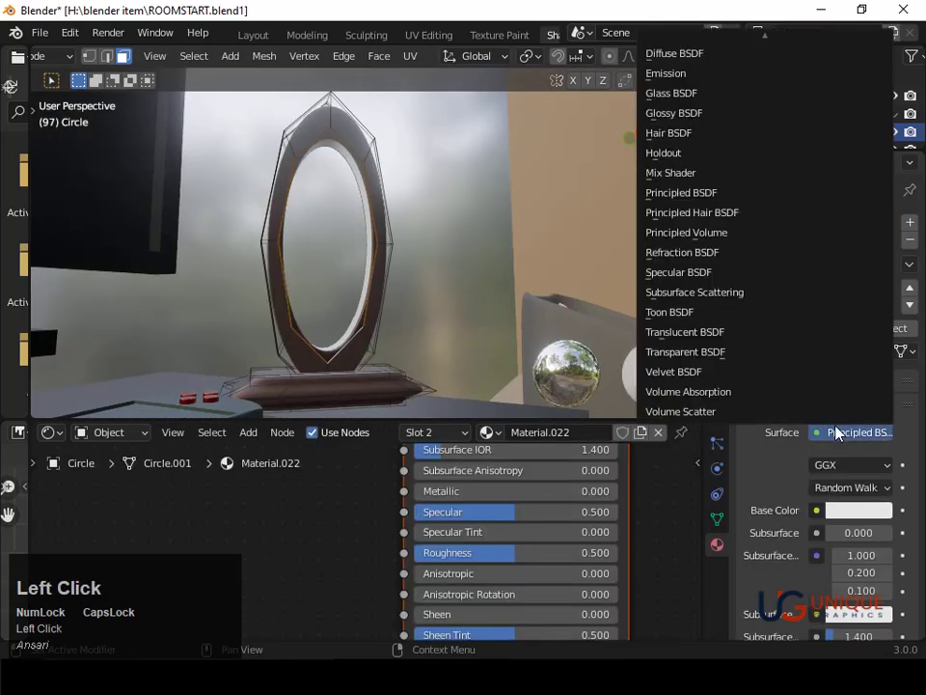
click(673, 74)
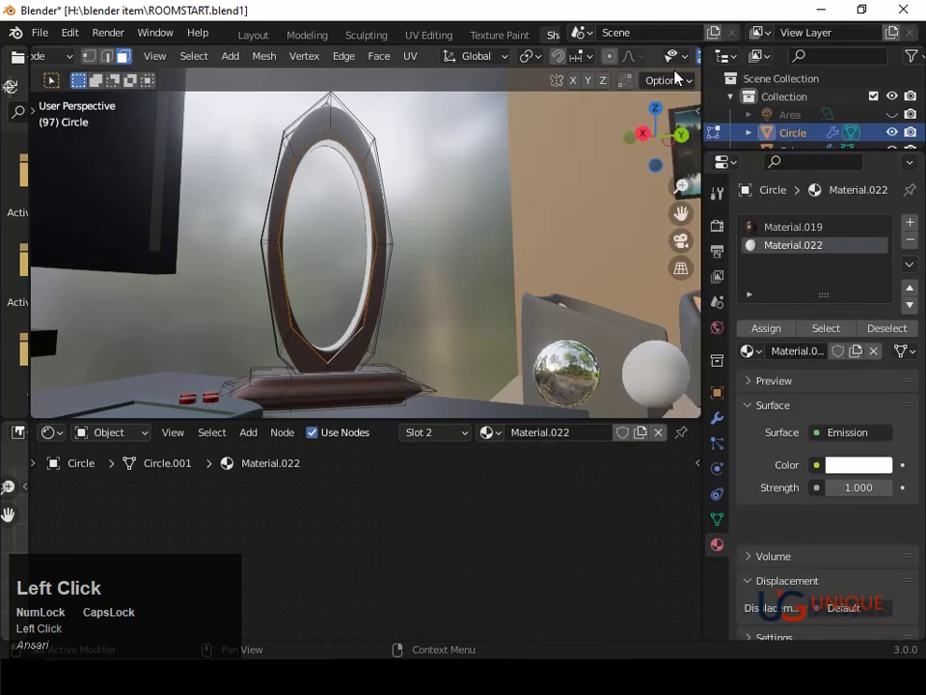
click(718, 226)
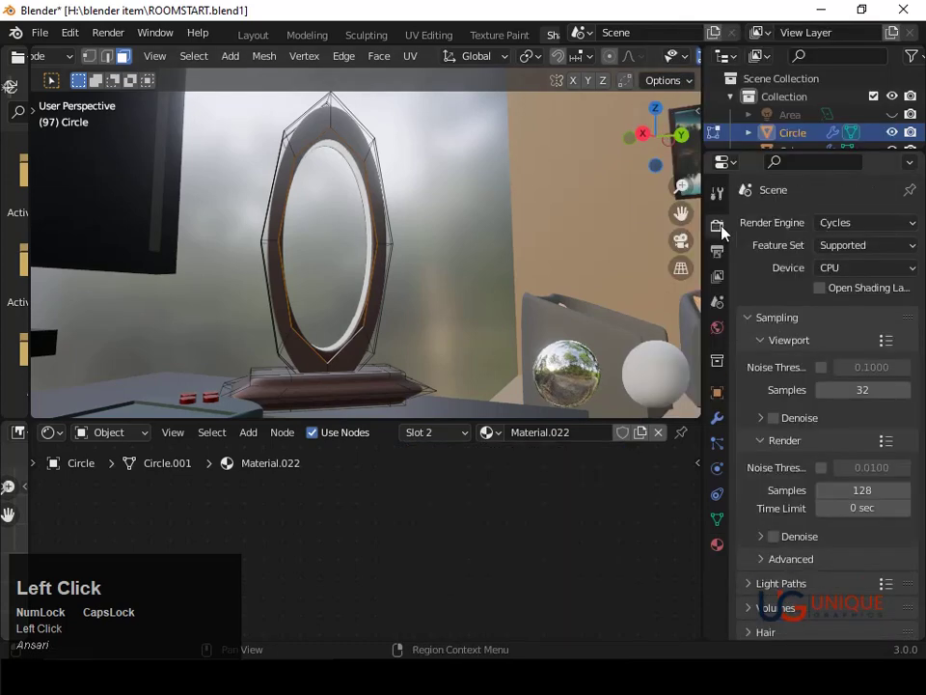
click(718, 251)
click(713, 228)
scroll(692, 80, down, 1)
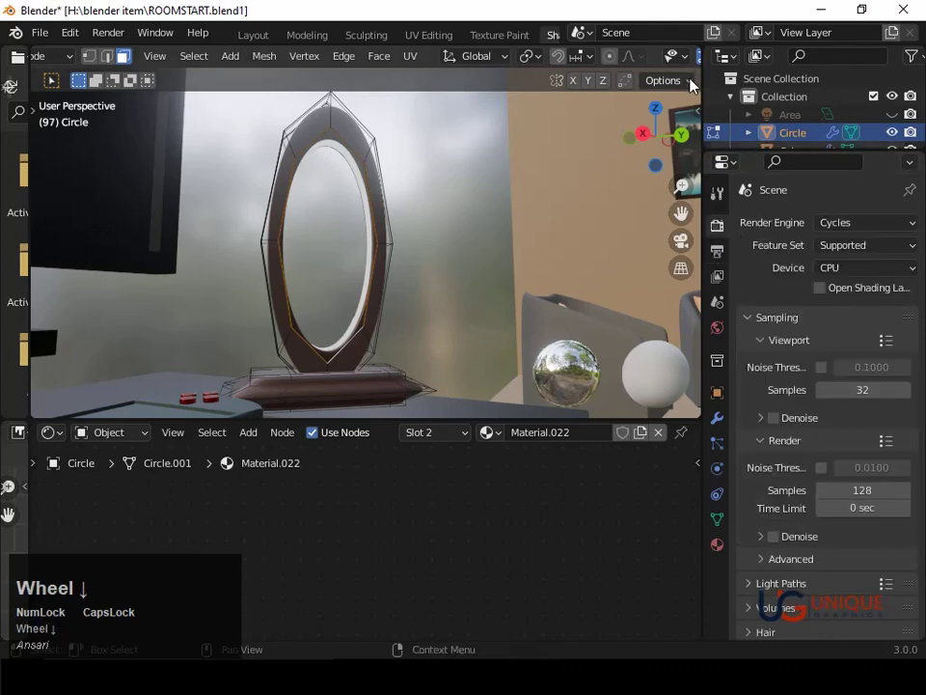
Set the inner rim's emission colour to pale yellow, with hue 0.150 and saturation 0.587, and its strength to 6.1
click(717, 544)
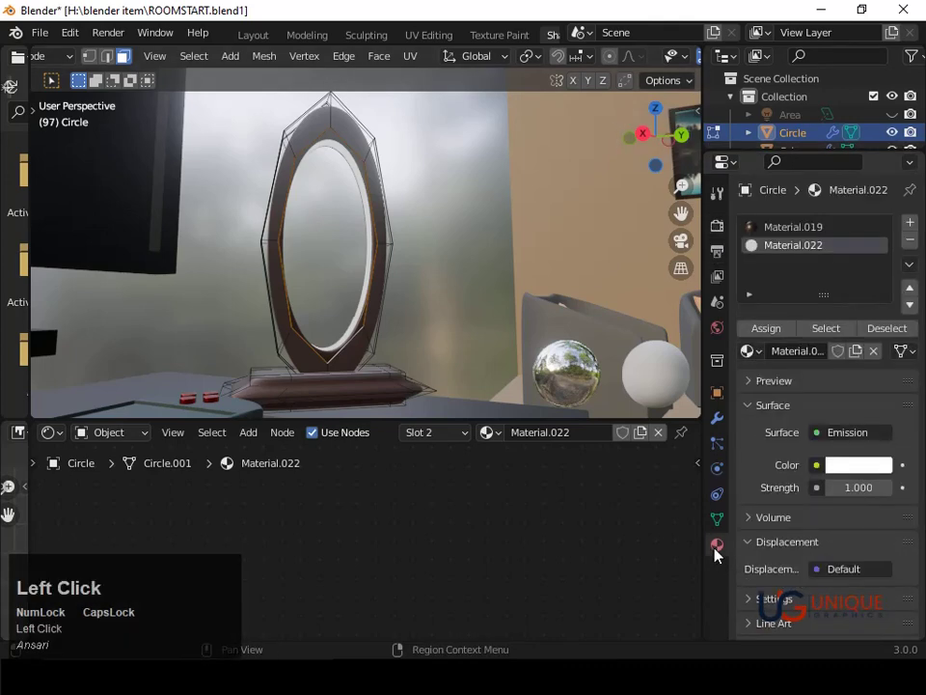
click(845, 467)
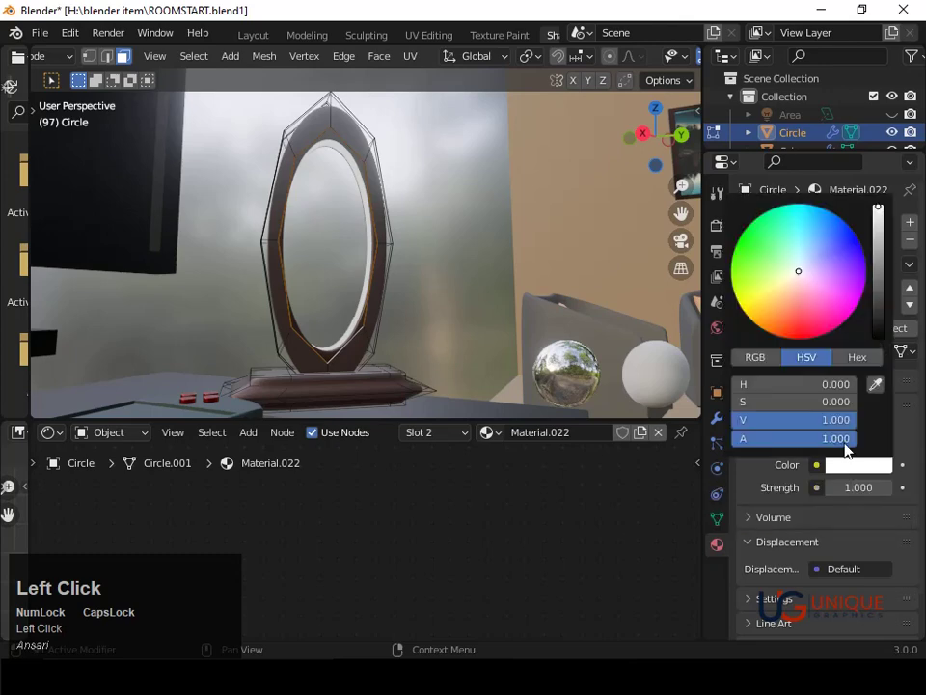
click(783, 290)
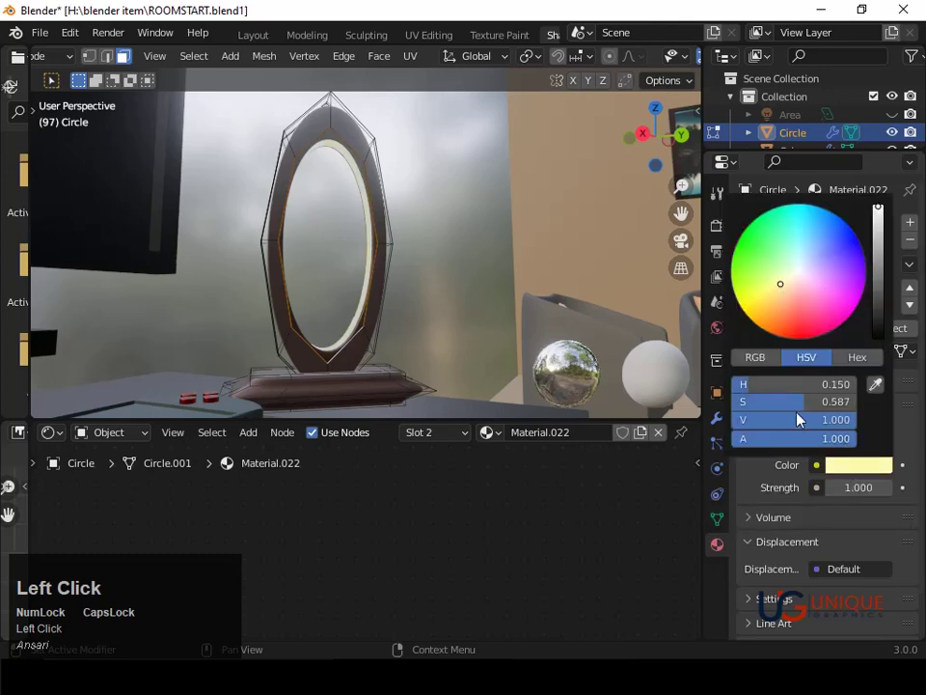
drag(863, 491, 843, 488)
Change the inner rim's emission colour to warm orange, with hue 0.087, saturation 0.820 and value 0.814
click(837, 466)
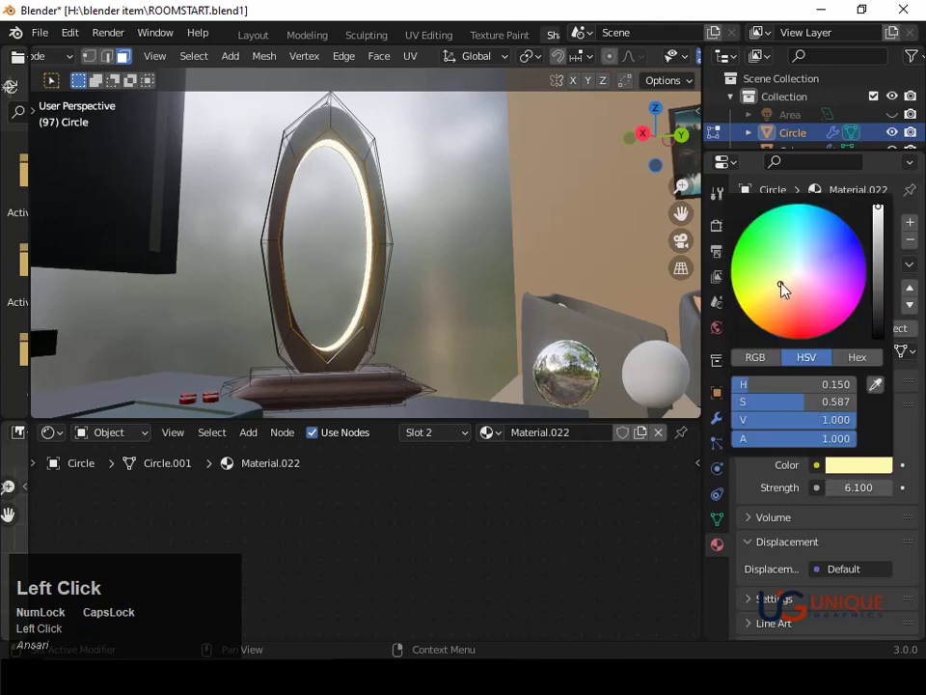
click(781, 281)
click(784, 280)
click(877, 240)
click(756, 296)
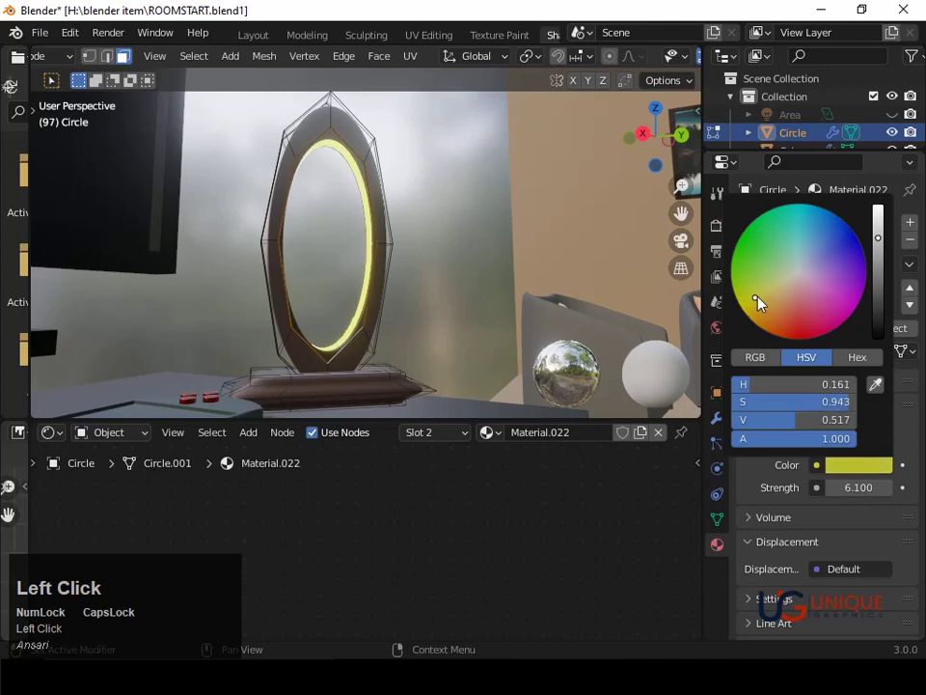
click(763, 293)
click(878, 215)
click(778, 298)
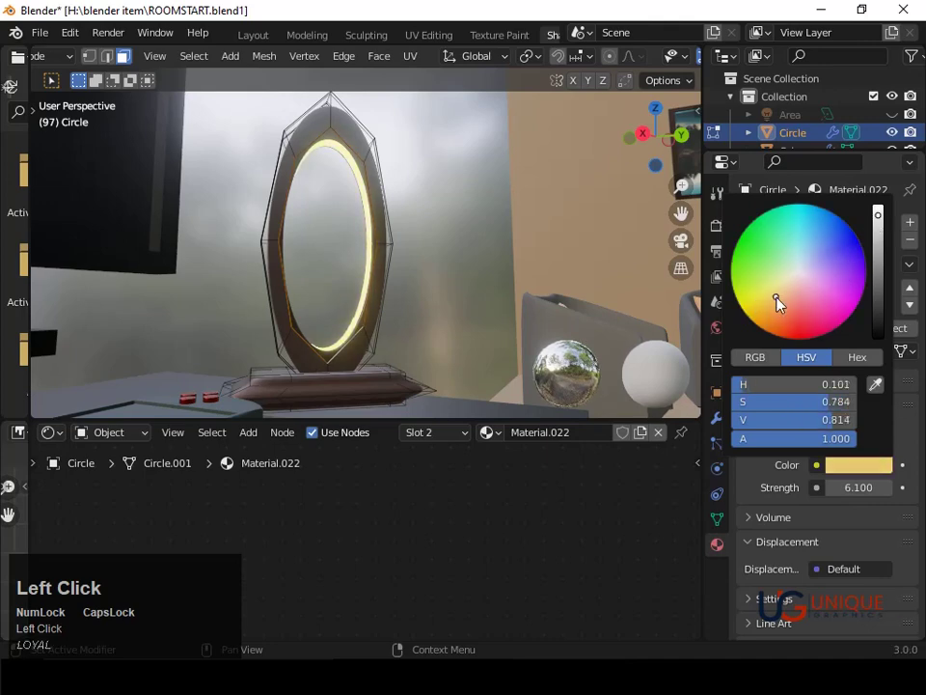
drag(776, 297, 776, 301)
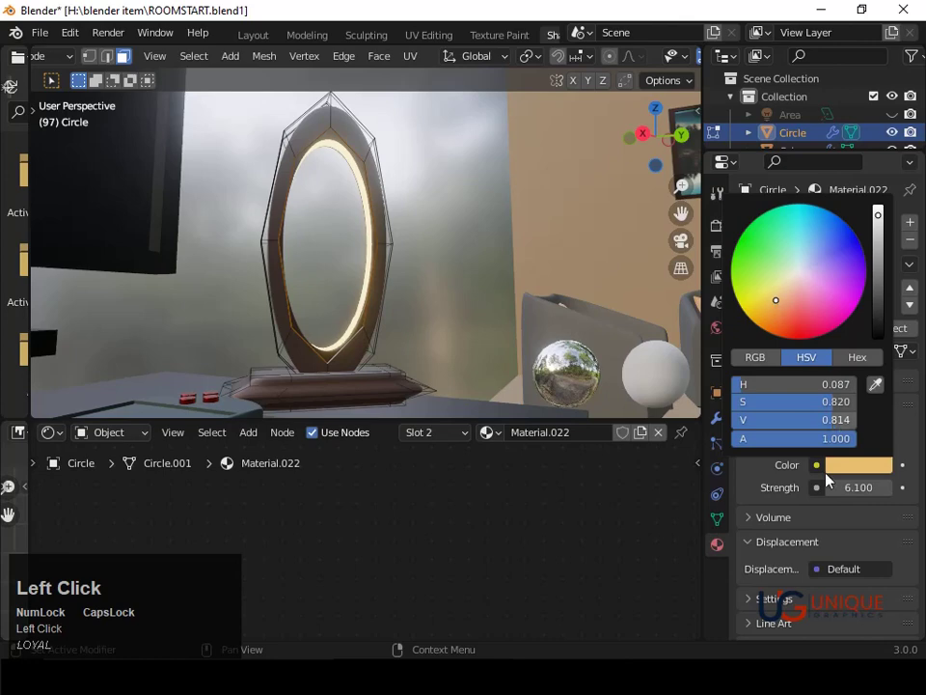
Switch the viewport to Rendered shading and examine the glowing ring within the whole room
scroll(681, 71, up, 2)
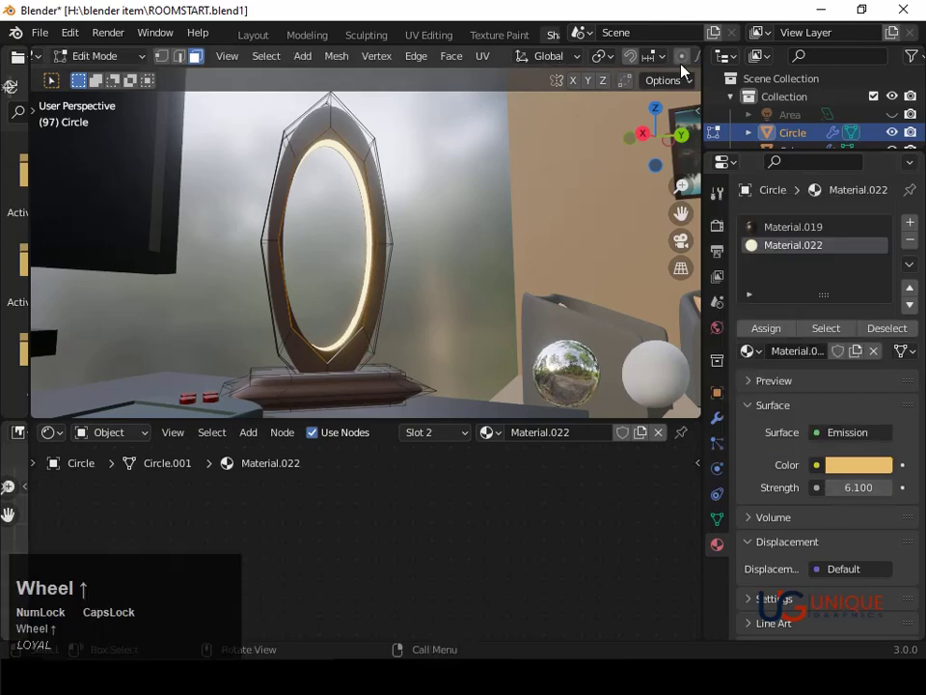
scroll(681, 71, down, 5)
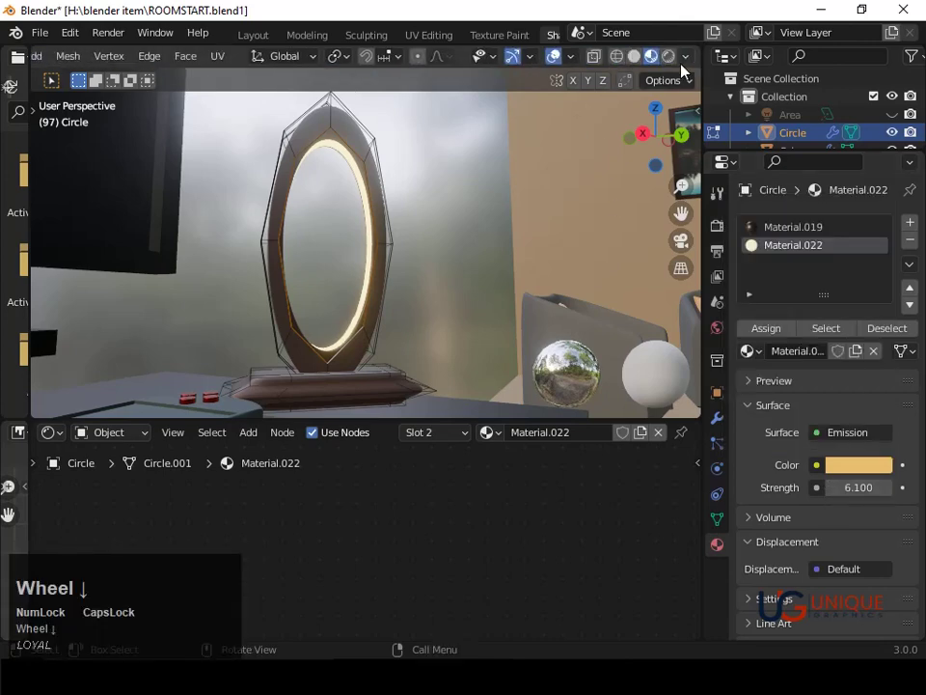
click(667, 56)
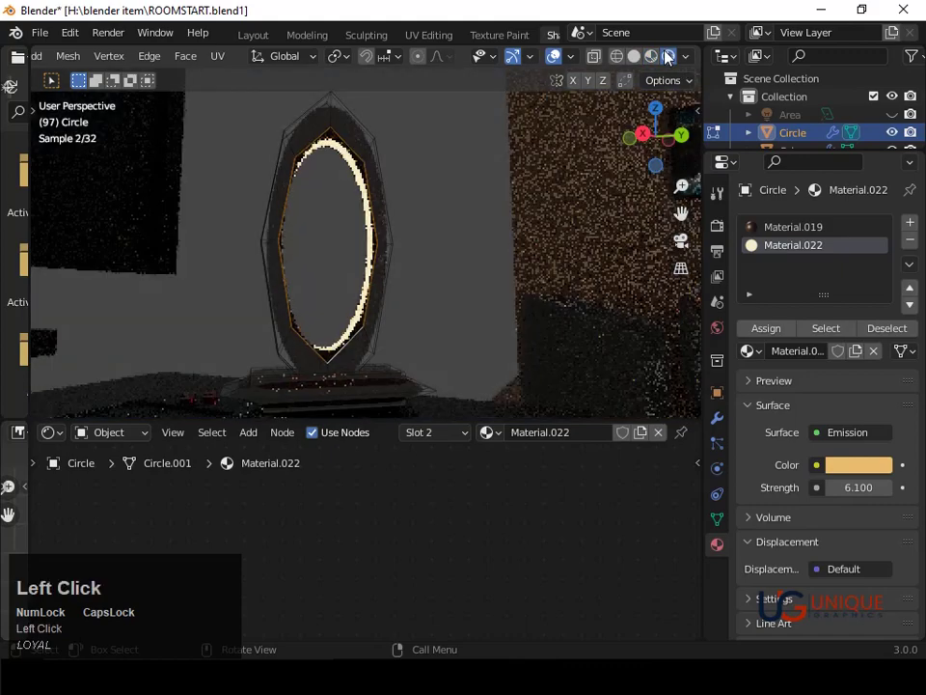
scroll(537, 193, down, 6)
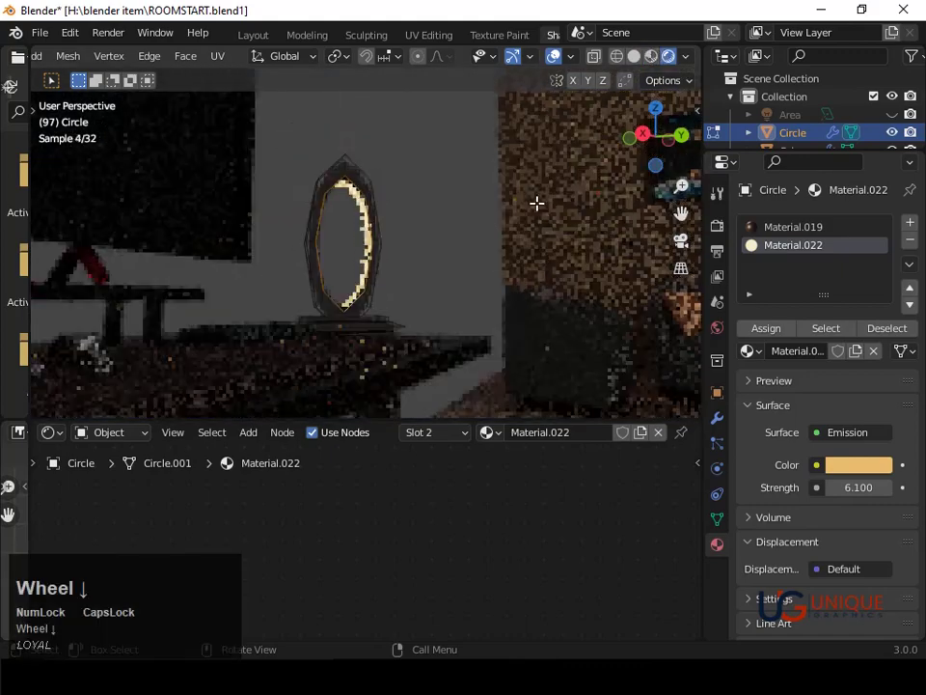
middle_drag(537, 209, 532, 284)
scroll(532, 284, down, 5)
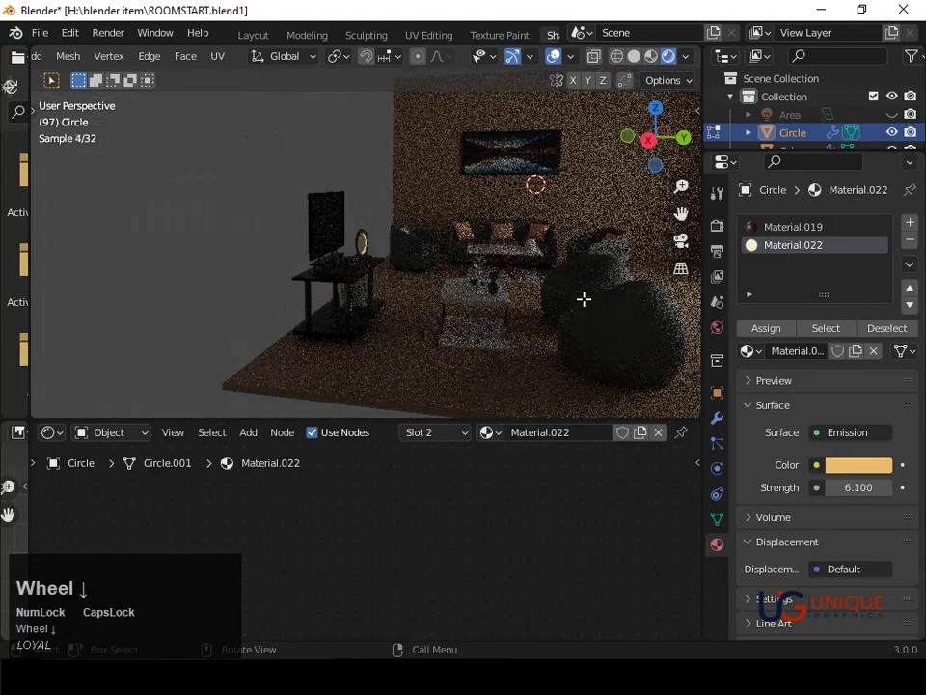
Raise the inner rim's emission strength to 10.1 and return to Object Mode
drag(850, 495, 899, 481)
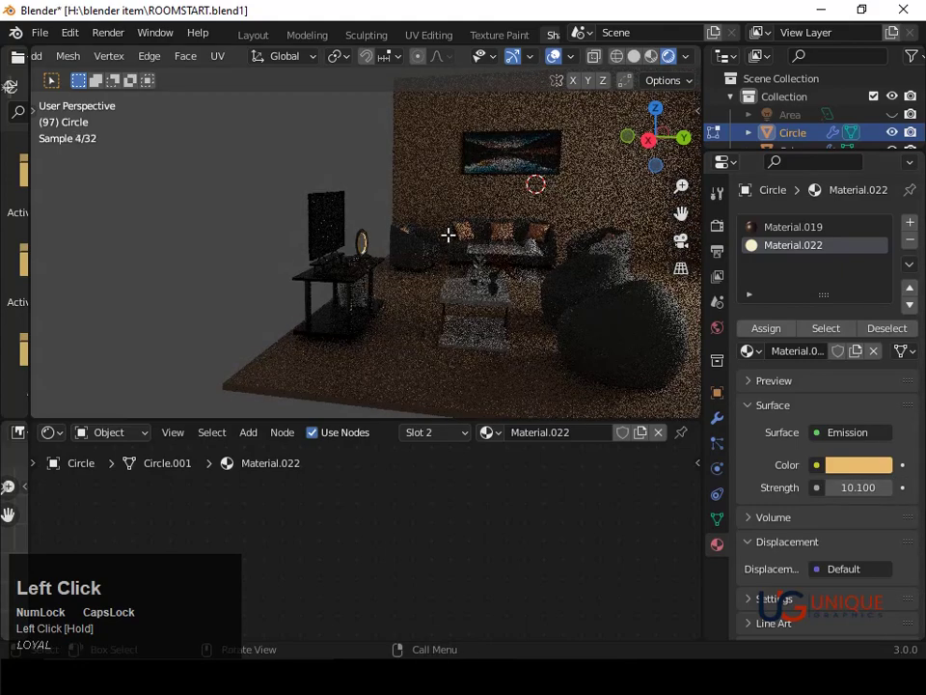
key(Tab)
scroll(429, 205, up, 2)
click(430, 210)
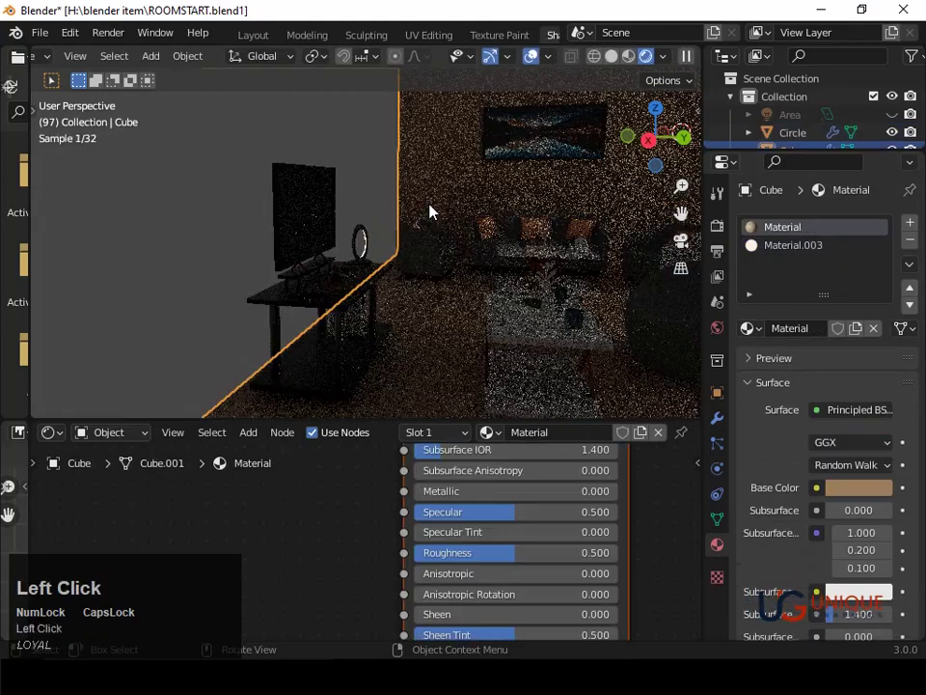
scroll(431, 211, up, 1)
scroll(430, 211, up, 3)
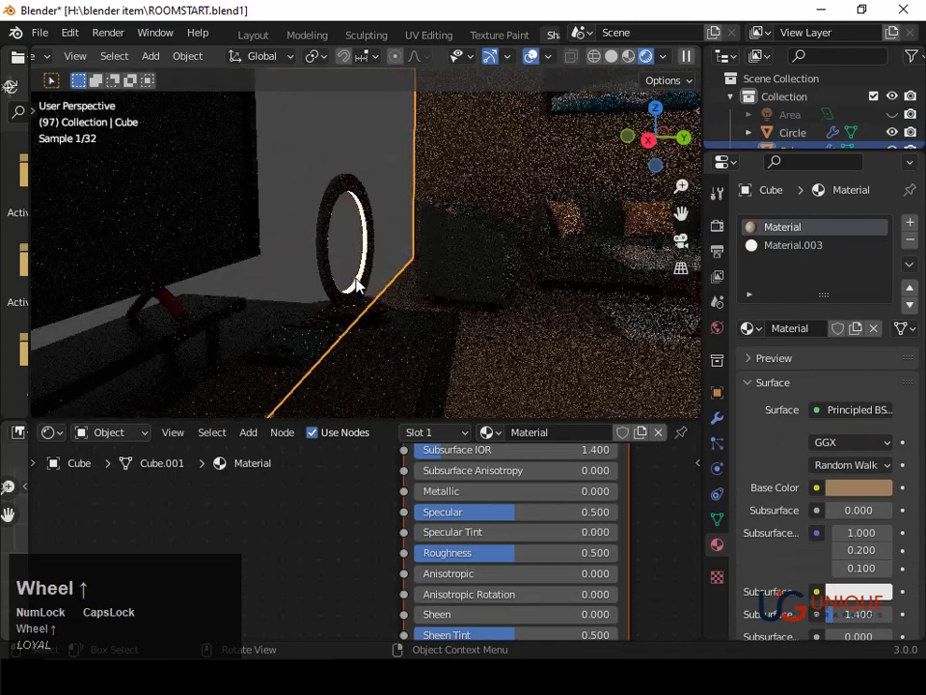
Set the ring's emission colour to hue 0.271, saturation 0.253 and value 0.985, its strength to 20.4, and switch to Material Preview shading
click(357, 217)
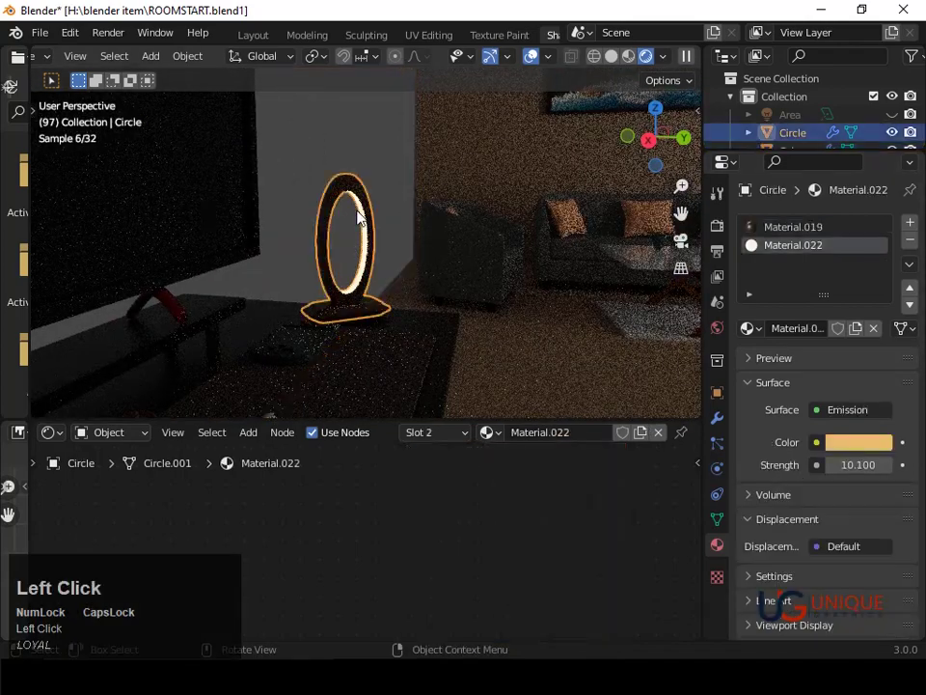
click(859, 442)
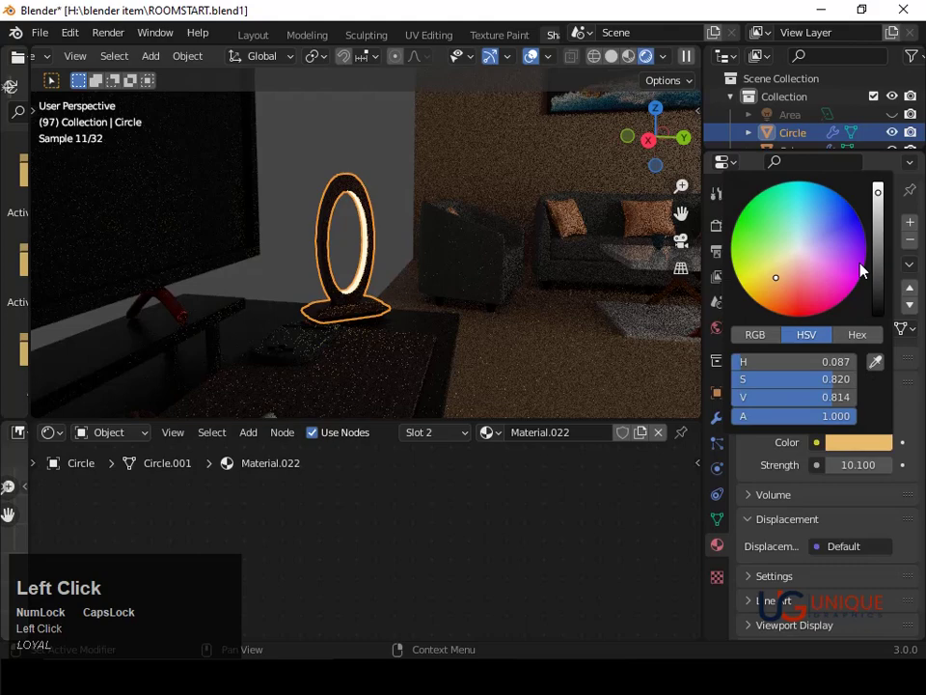
click(878, 188)
click(846, 444)
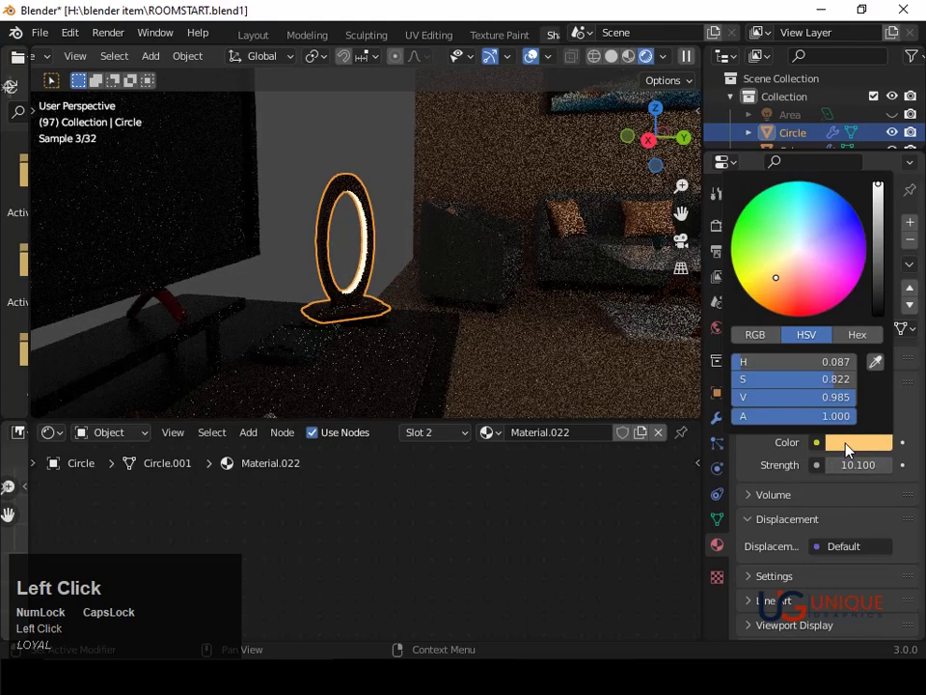
click(790, 248)
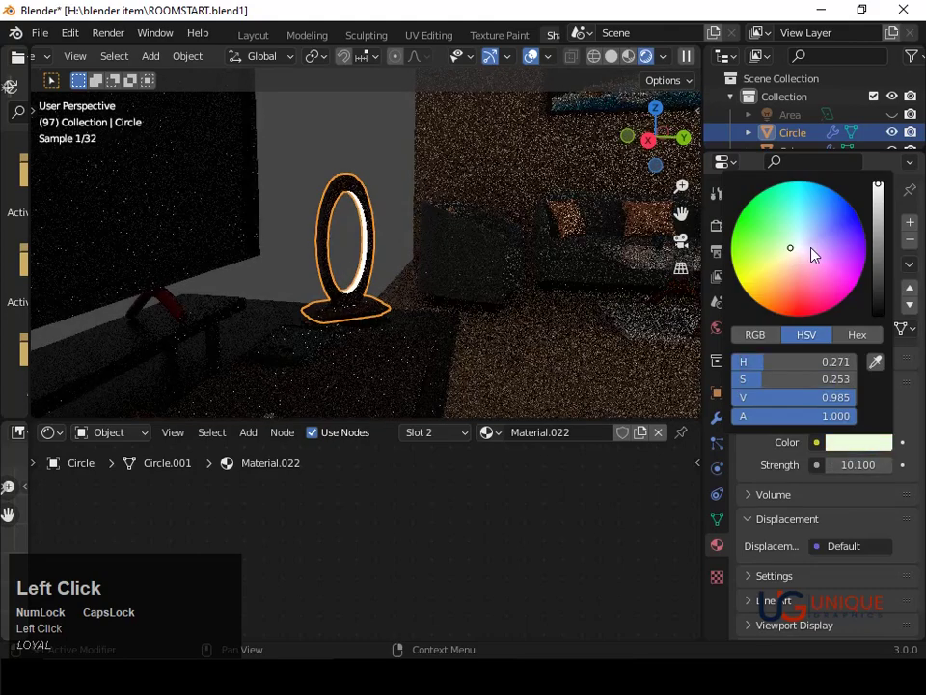
mouse_move(854, 464)
mouse_down()
mouse_move(895, 464)
mouse_move(878, 464)
mouse_up()
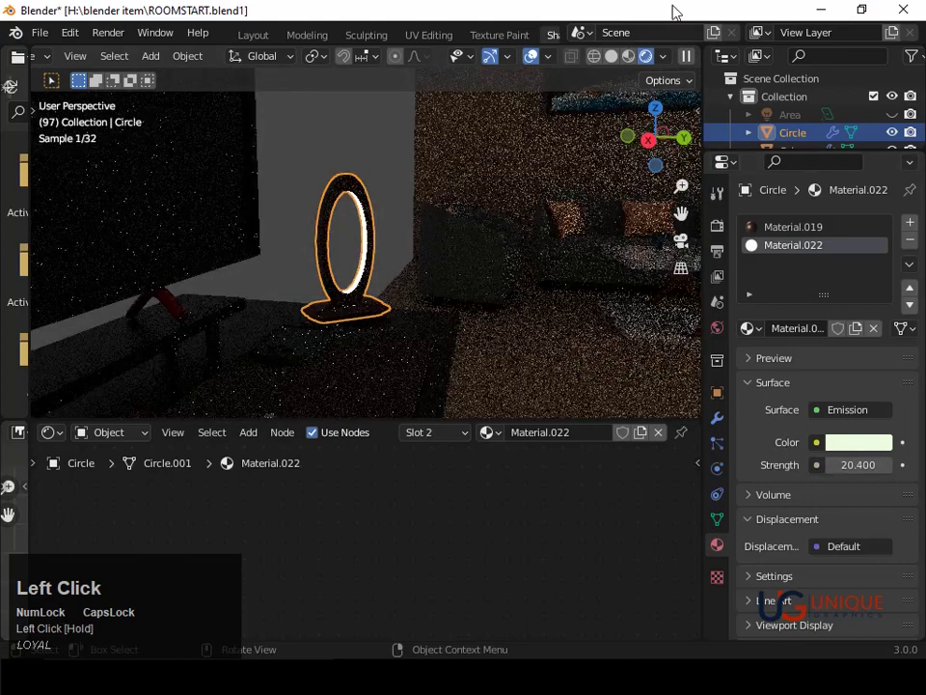
click(628, 57)
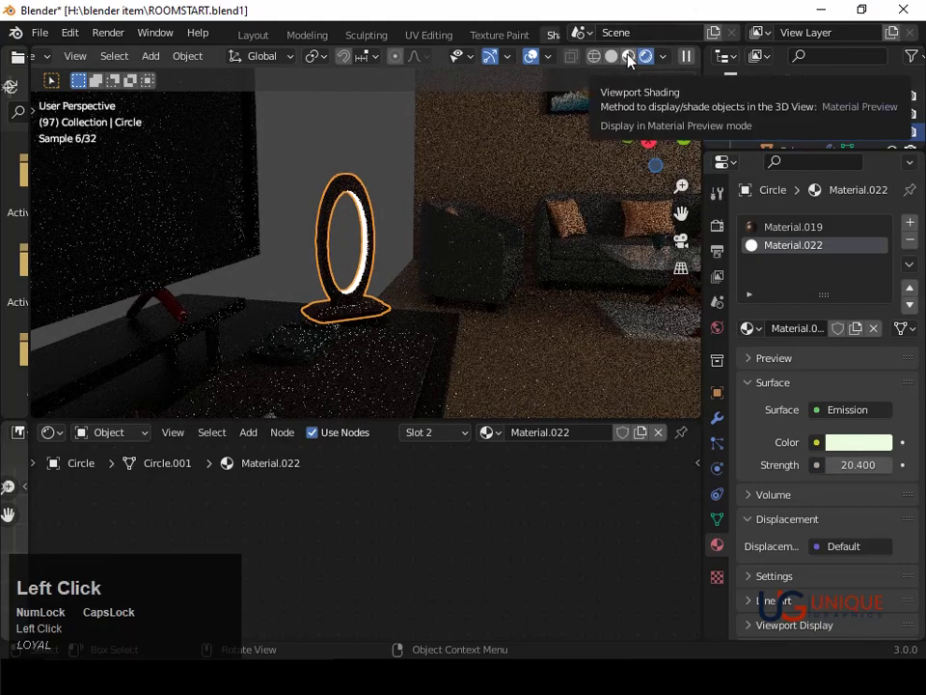
Raise the inner rim's emission strength to 36.5 and switch the viewport to Rendered shading
click(717, 227)
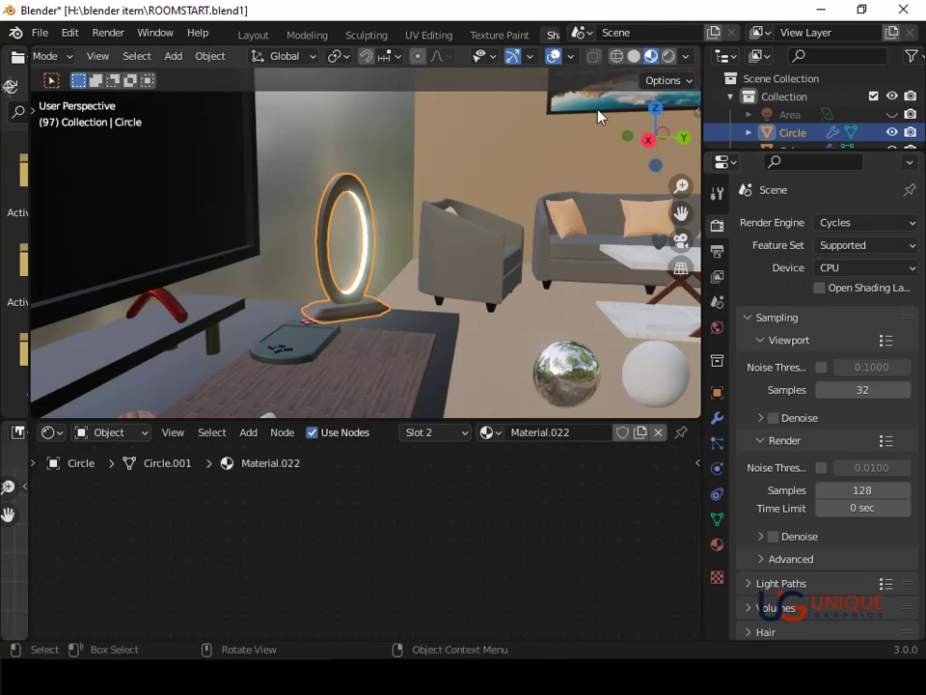
click(718, 546)
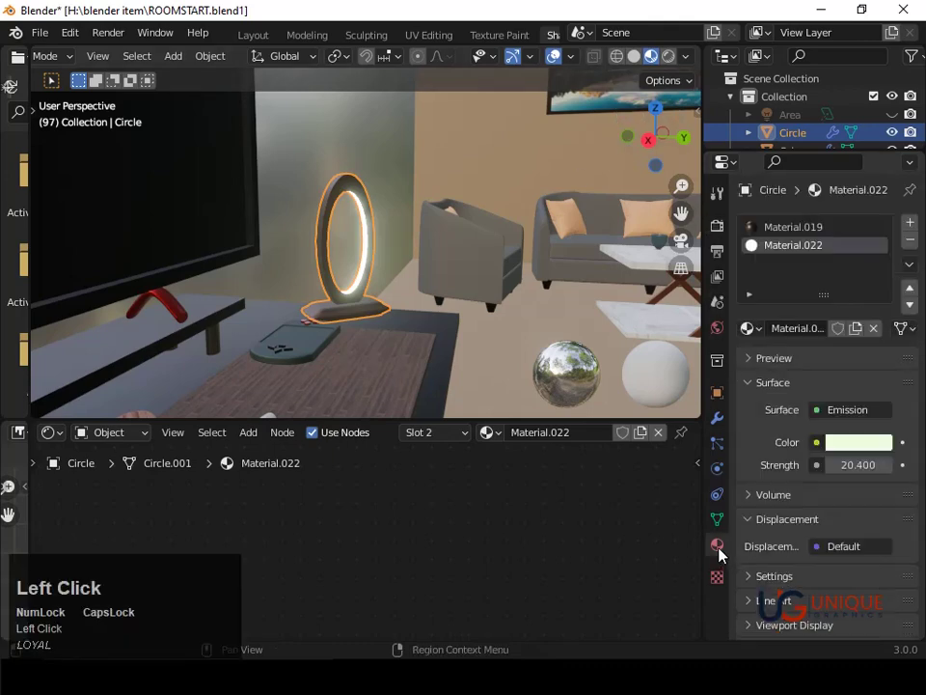
drag(839, 464, 893, 464)
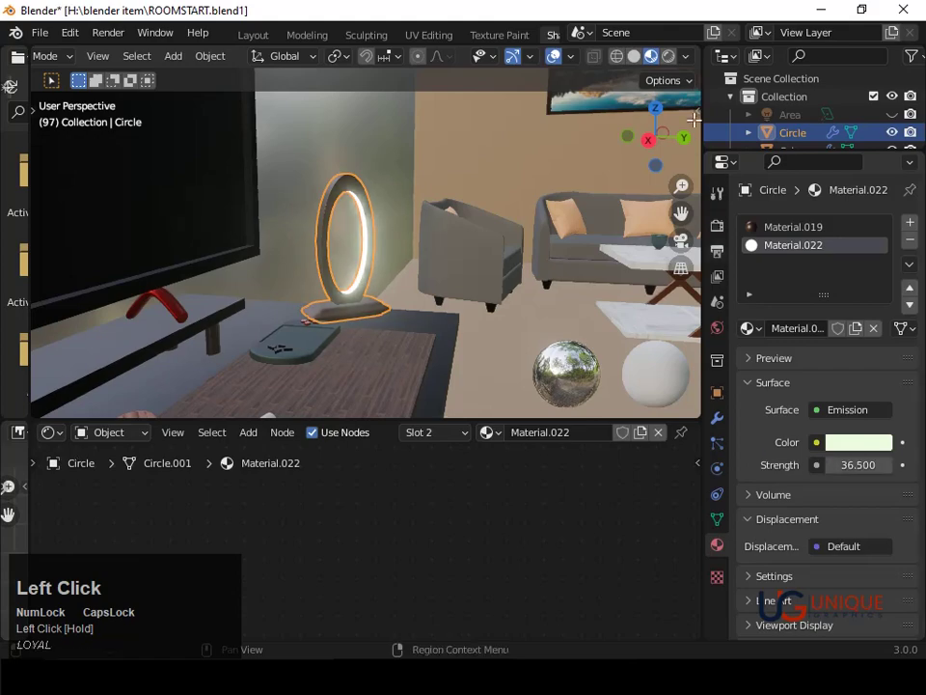
click(666, 57)
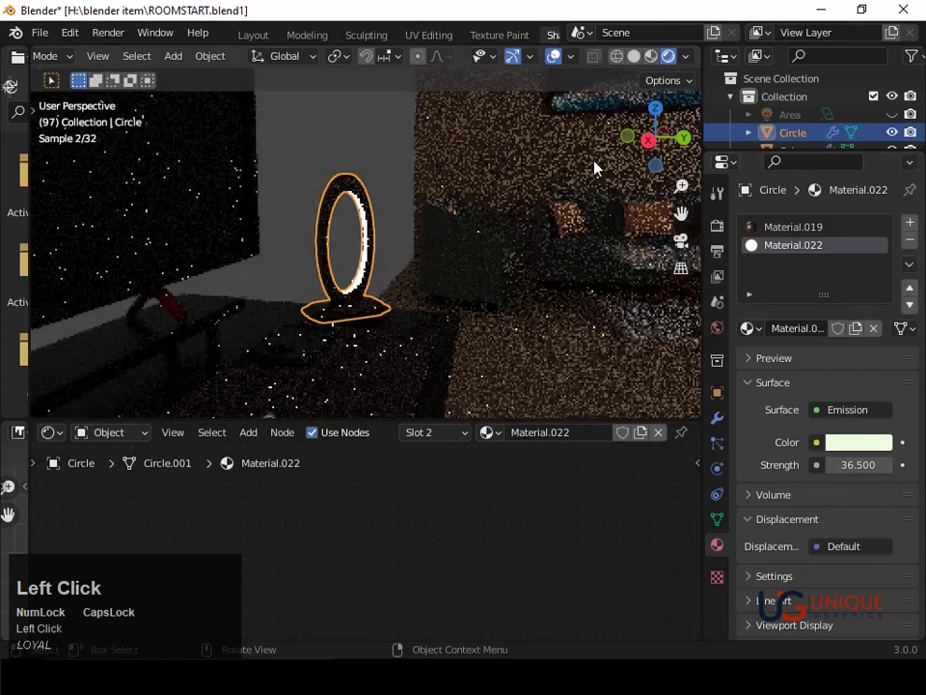
Examine the glowing ring up close in the rendered view and check the emission strength of the room's second material, Material.003
click(570, 296)
scroll(570, 296, down, 2)
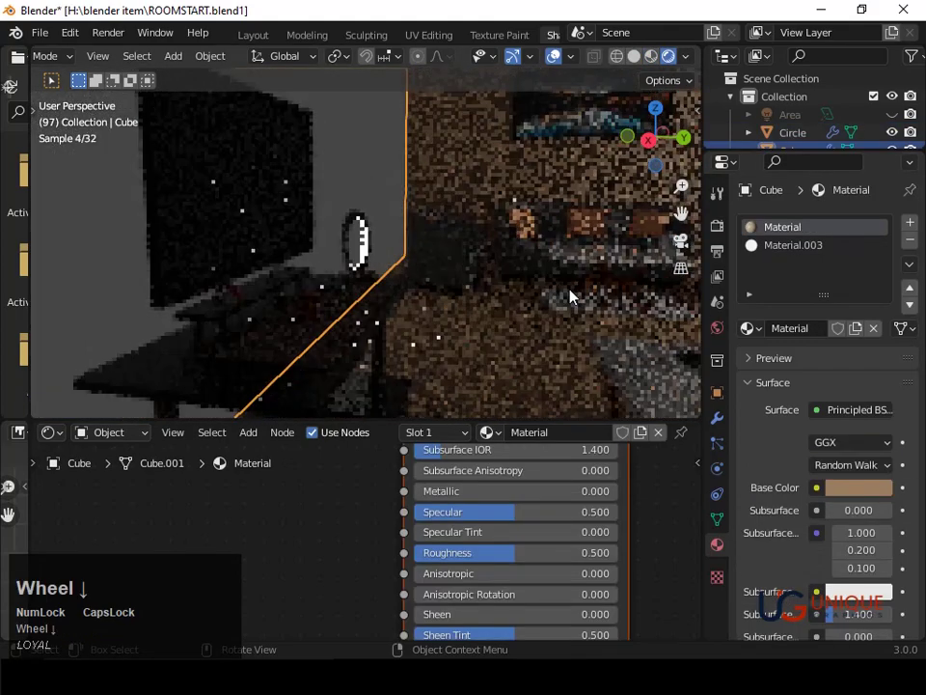
middle_drag(570, 296, 494, 308)
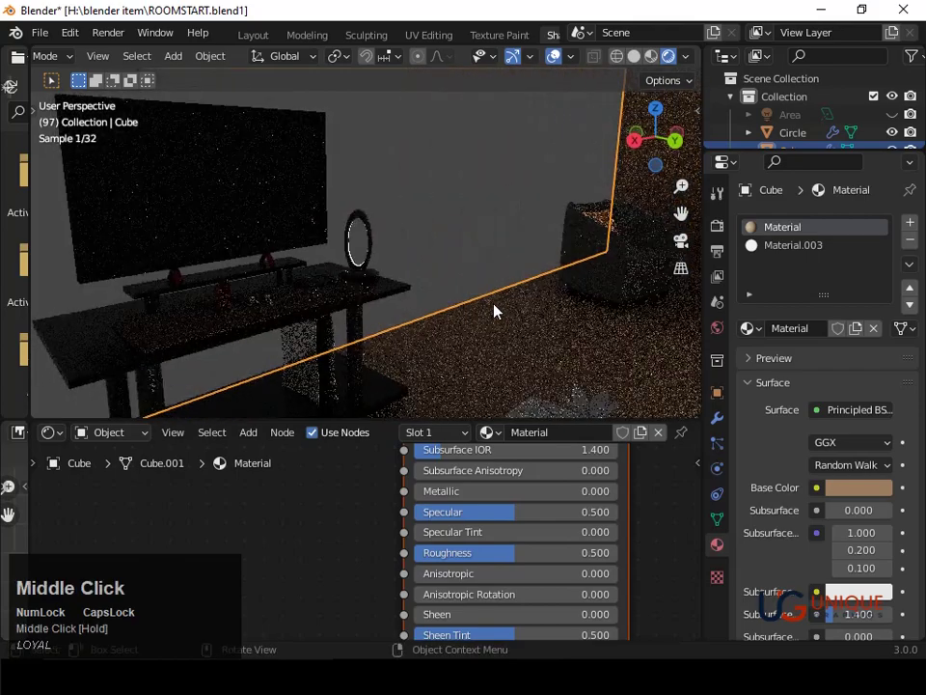
scroll(494, 308, up, 3)
scroll(496, 307, up, 2)
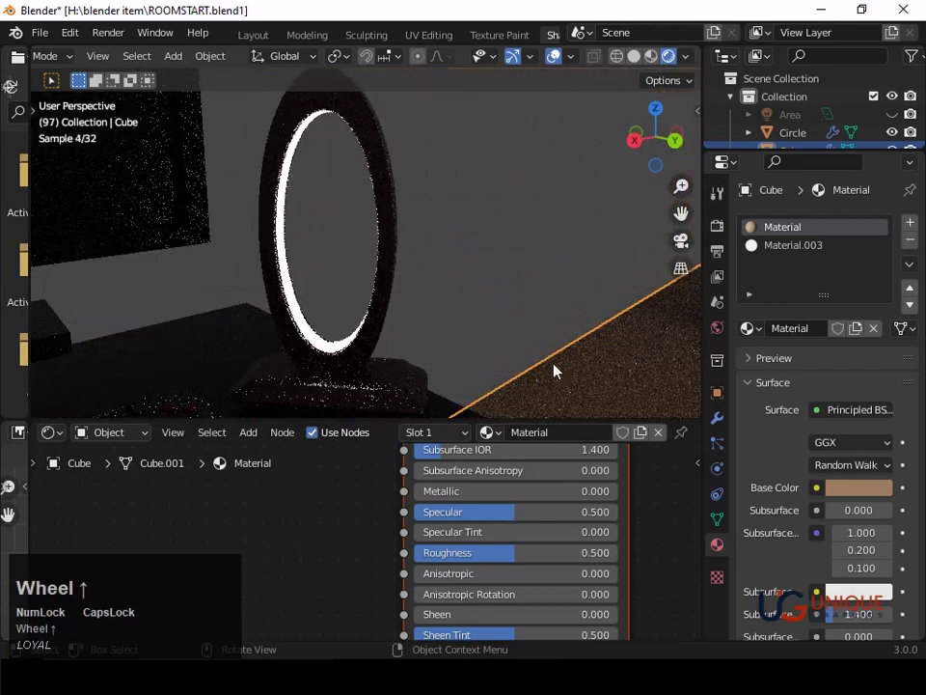
click(762, 248)
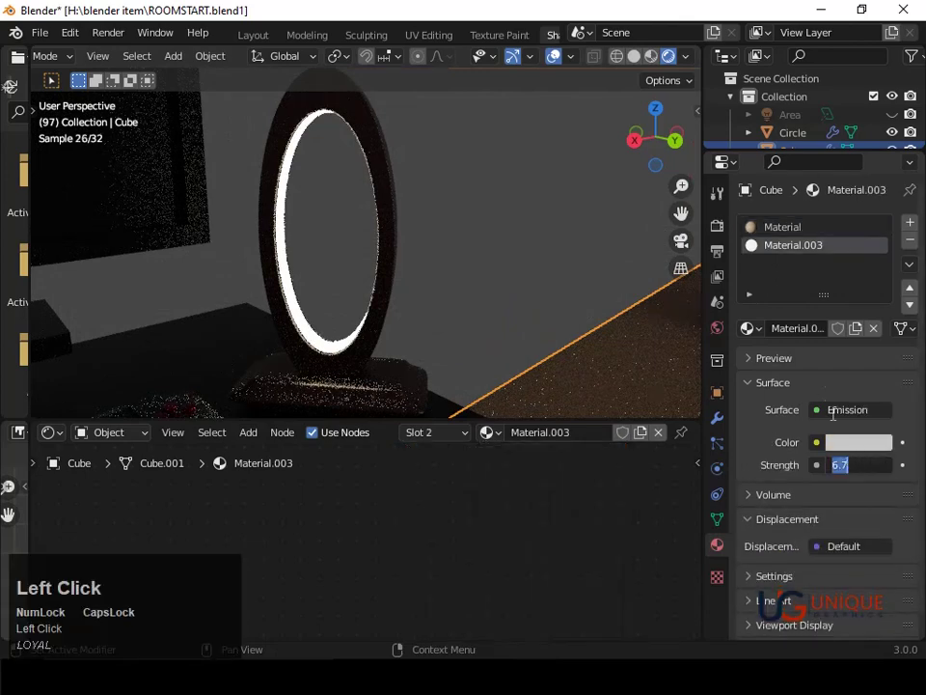
click(328, 310)
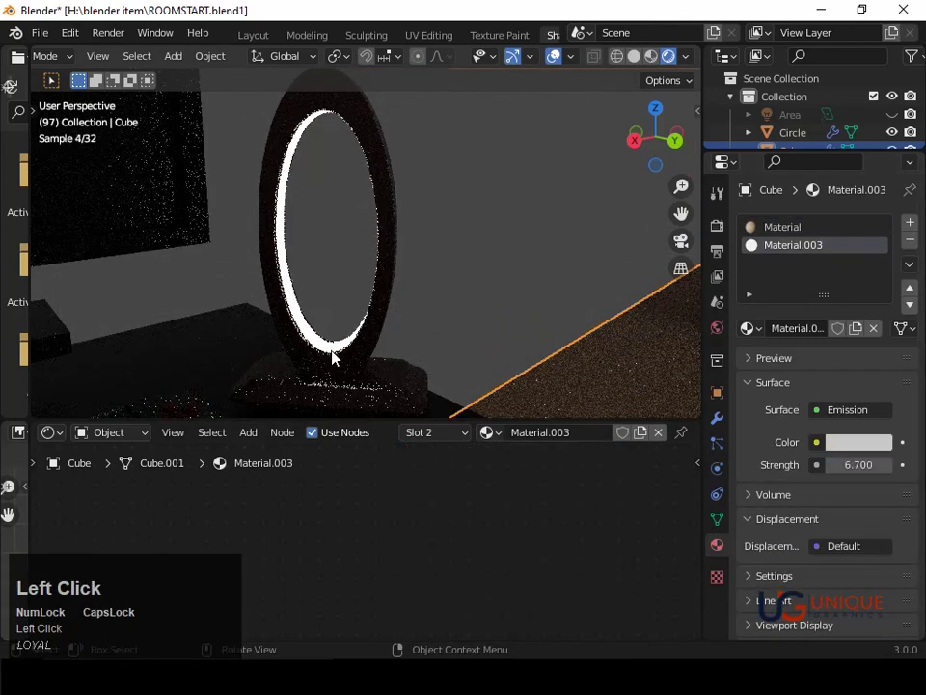
Set the emission strength of the ring's Material.022 to 50 and deselect the ring
click(335, 353)
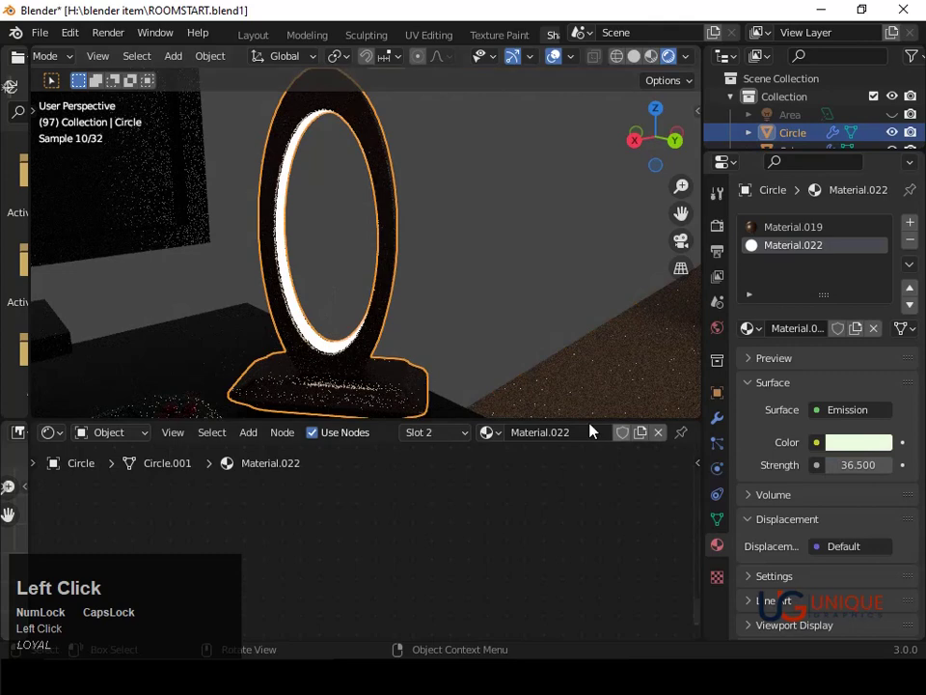
click(859, 443)
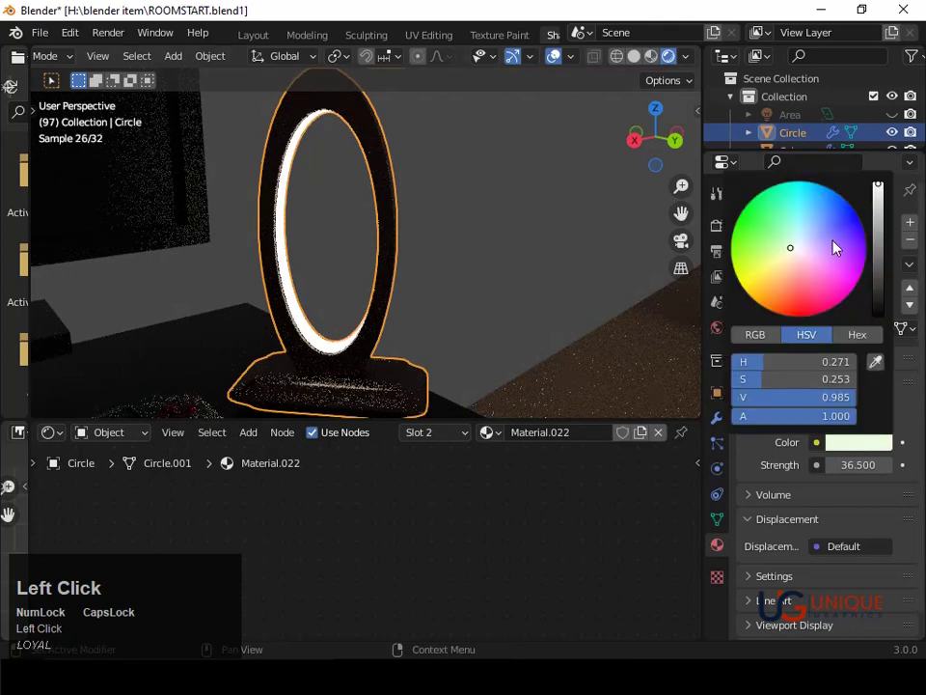
click(849, 470)
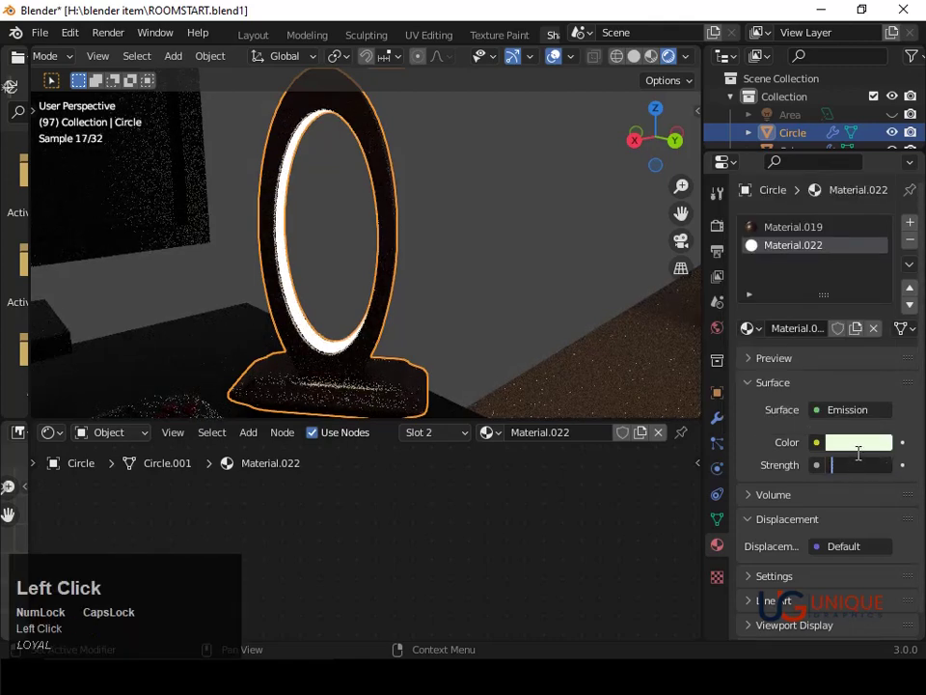
text(50)
key(Return)
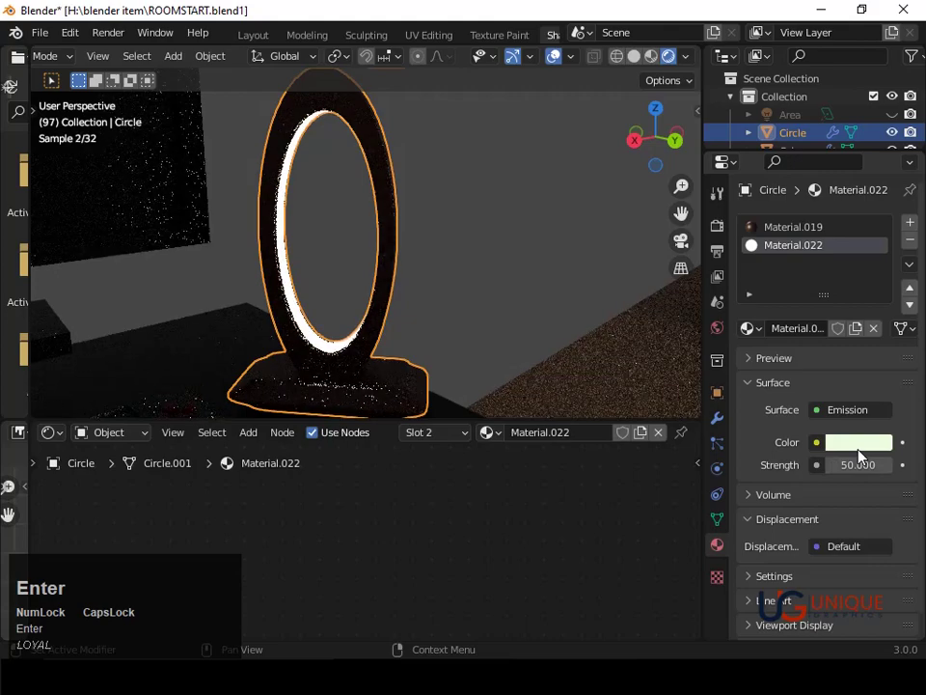
click(624, 281)
scroll(623, 280, down, 8)
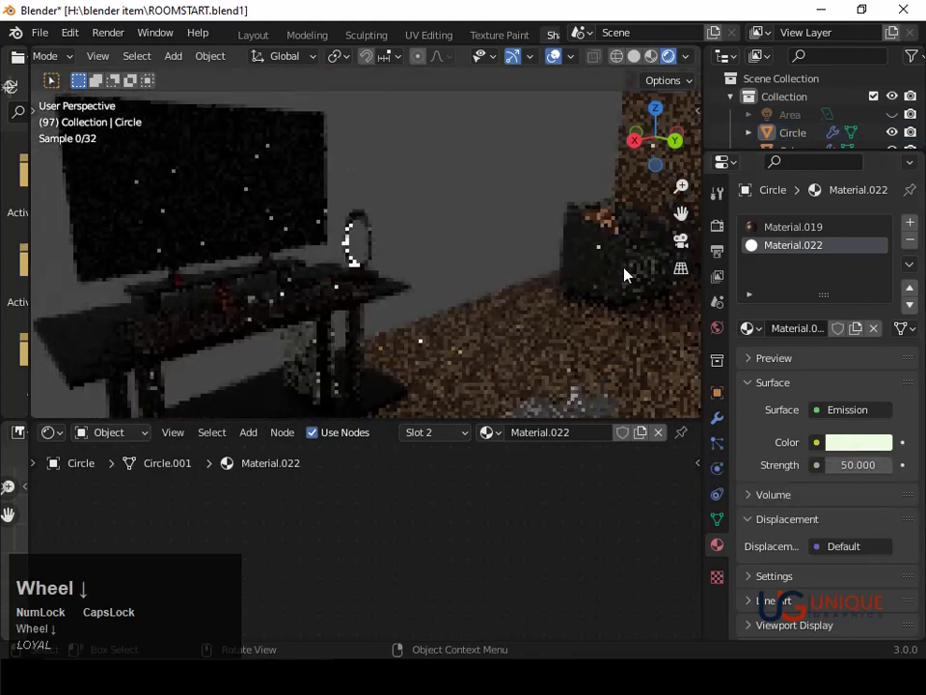